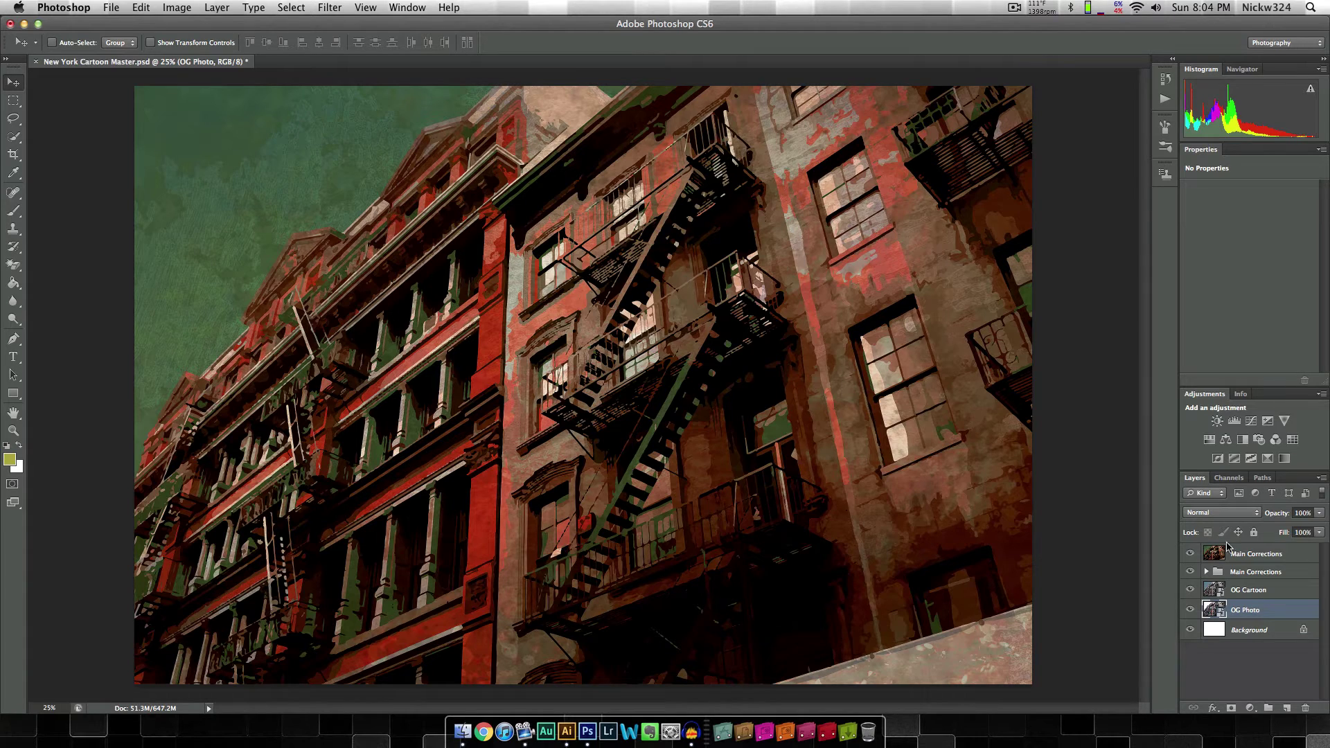
- Compare the original photo, the traced cartoon and the corrected version by toggling the visibility of the layers above OG Photo
drag(1189, 589, 1190, 553)
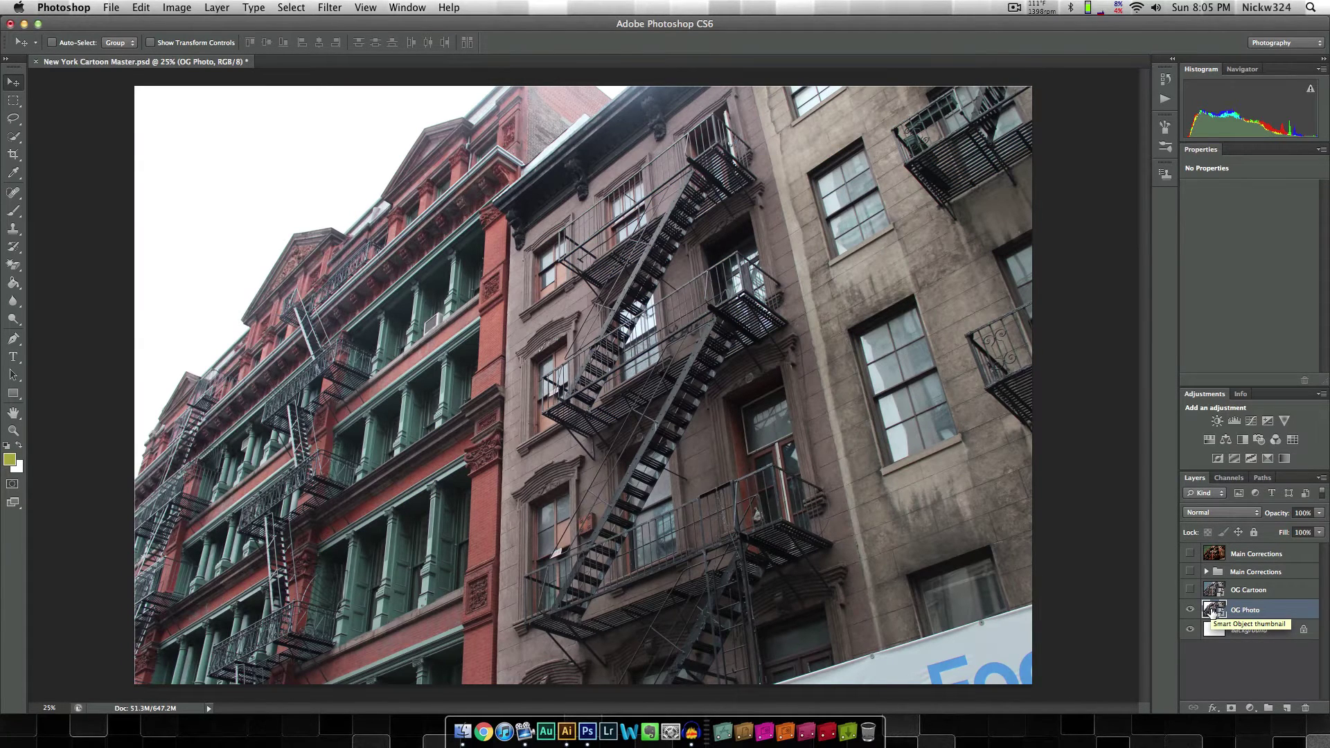
click(1190, 554)
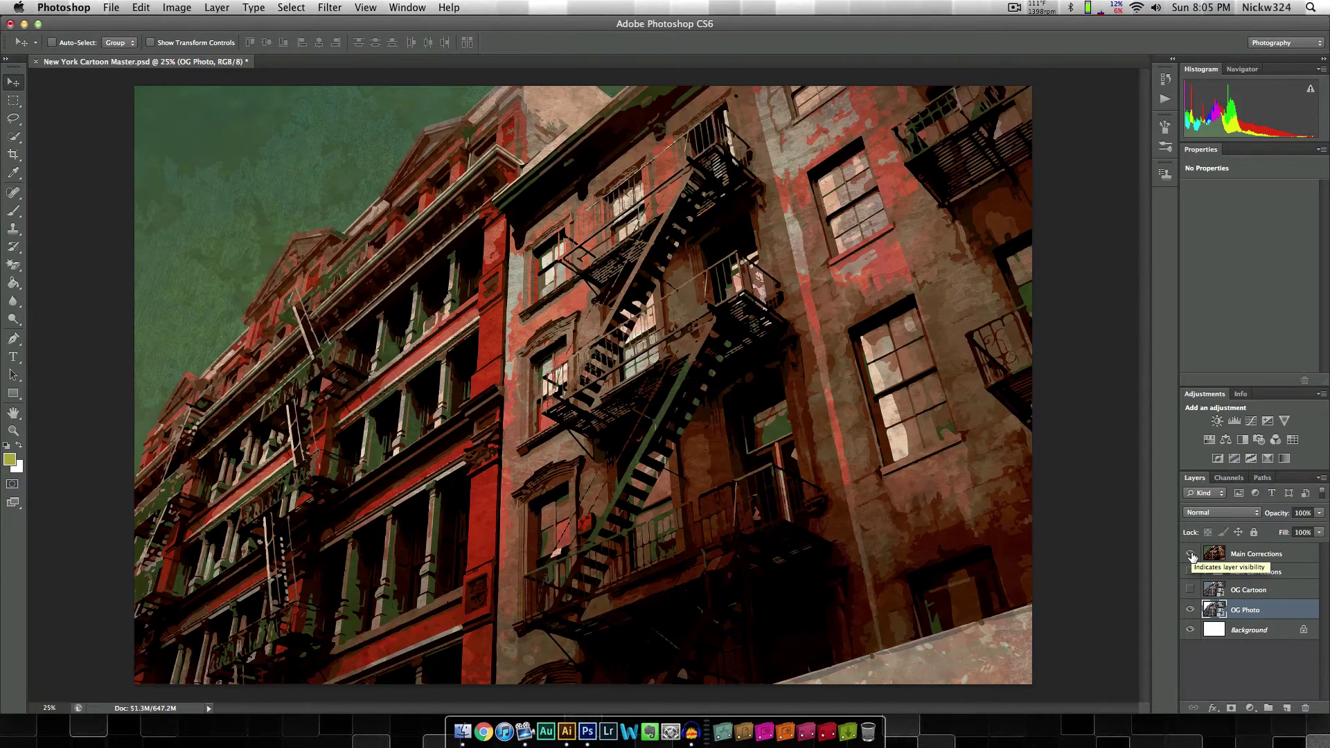
click(1190, 554)
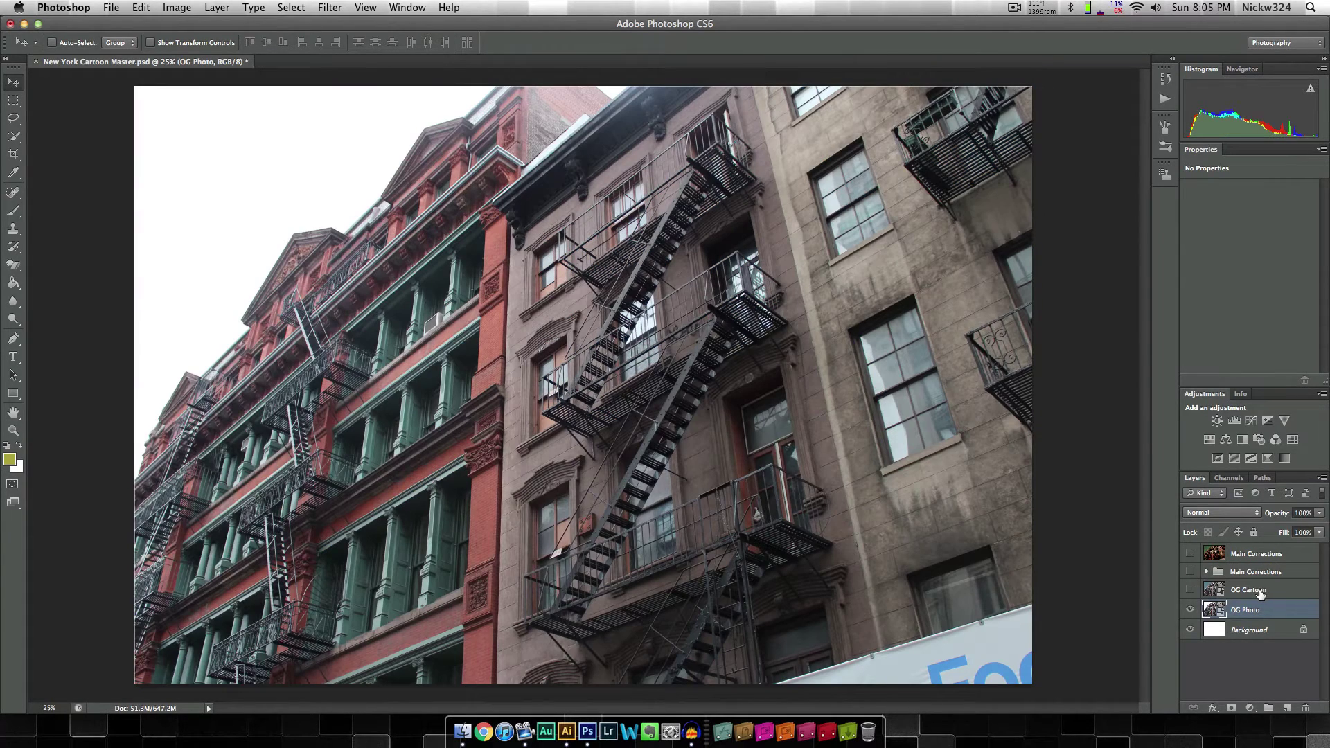
click(1190, 590)
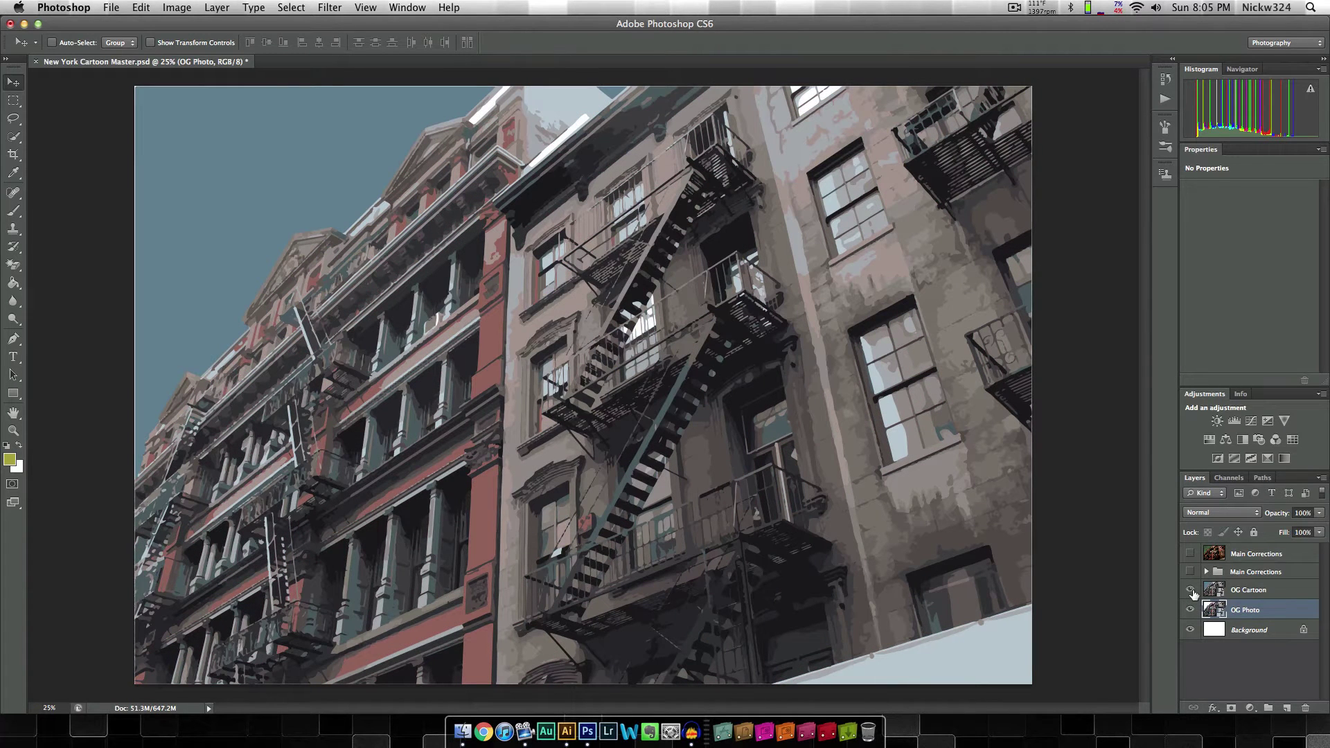
click(1190, 572)
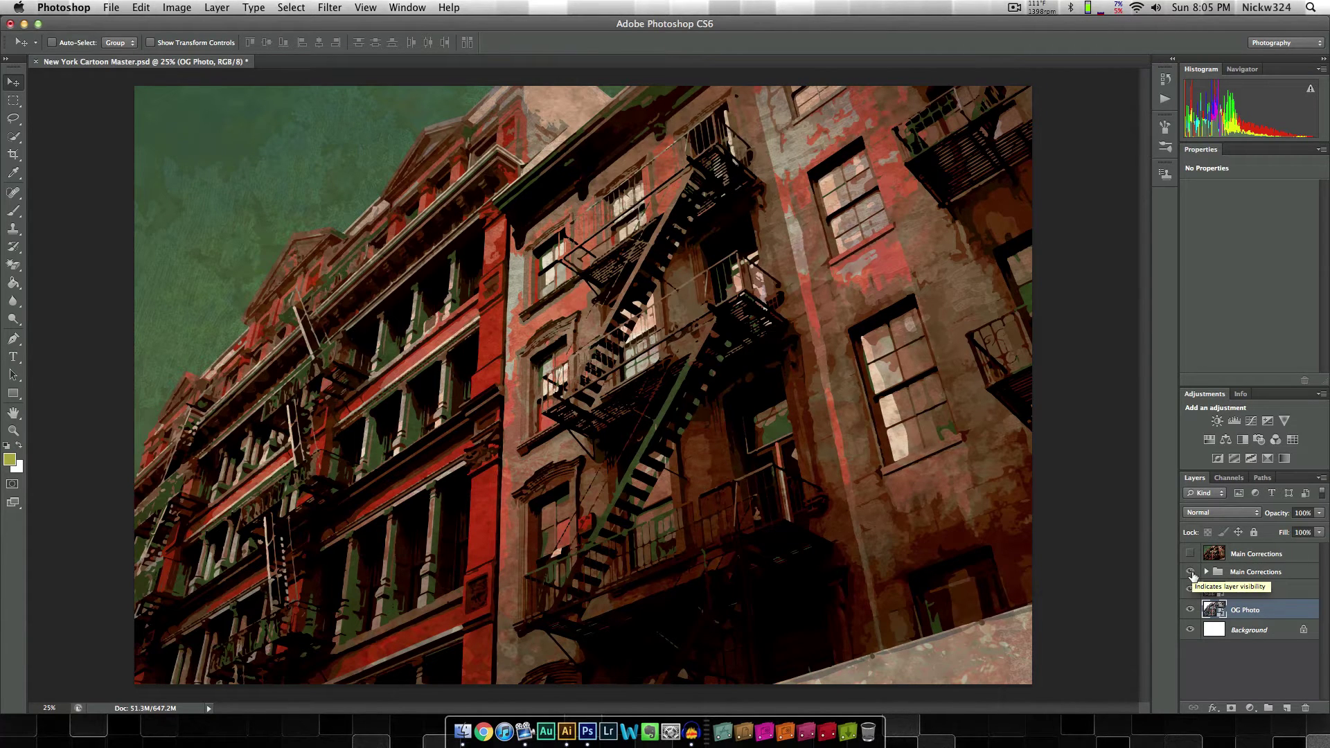
click(1189, 554)
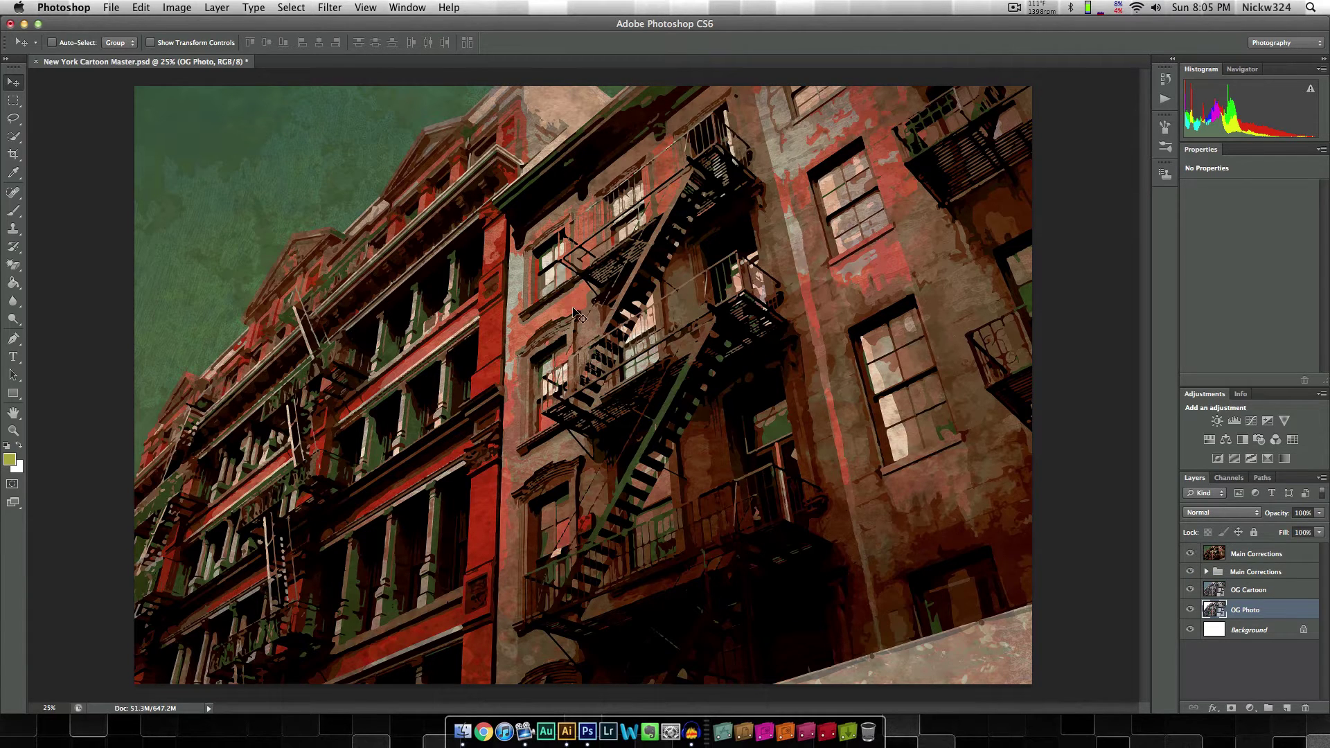
- Close the New York Cartoon Master.psd document and minimize the application window
click(37, 64)
click(628, 256)
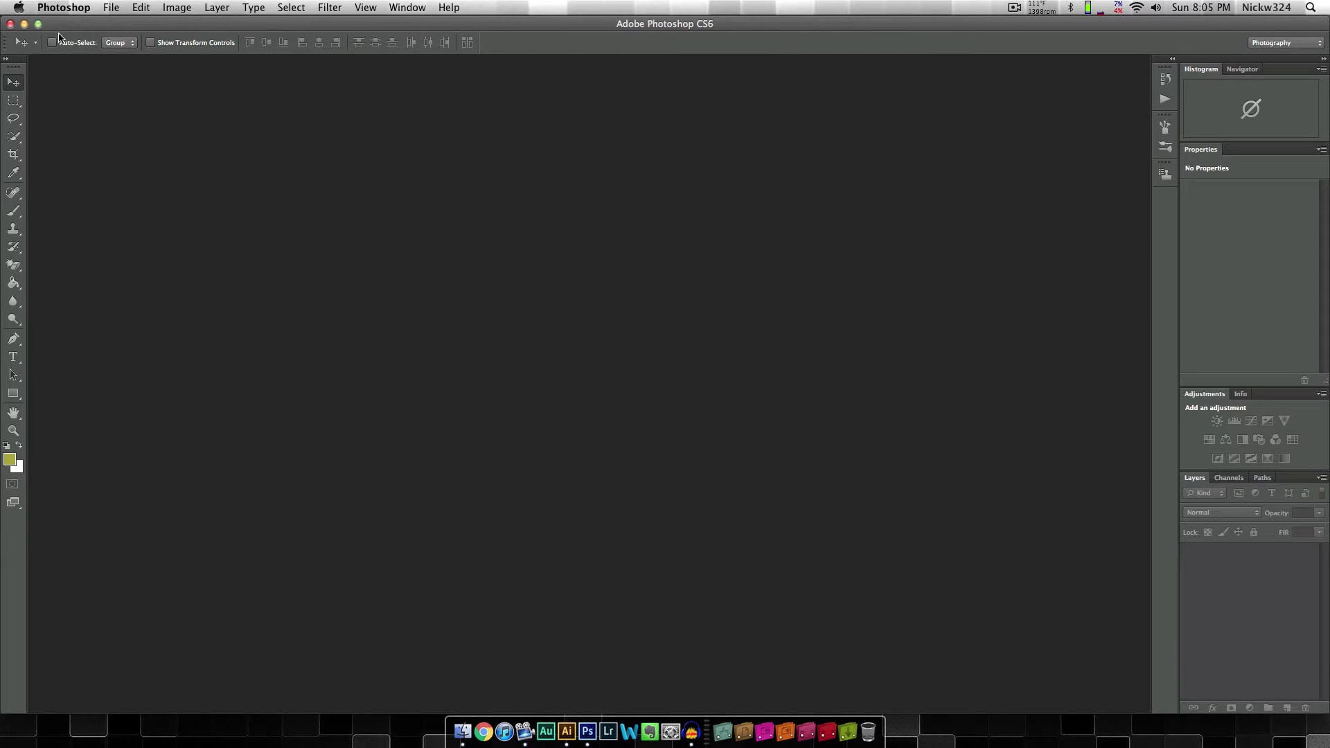
click(24, 24)
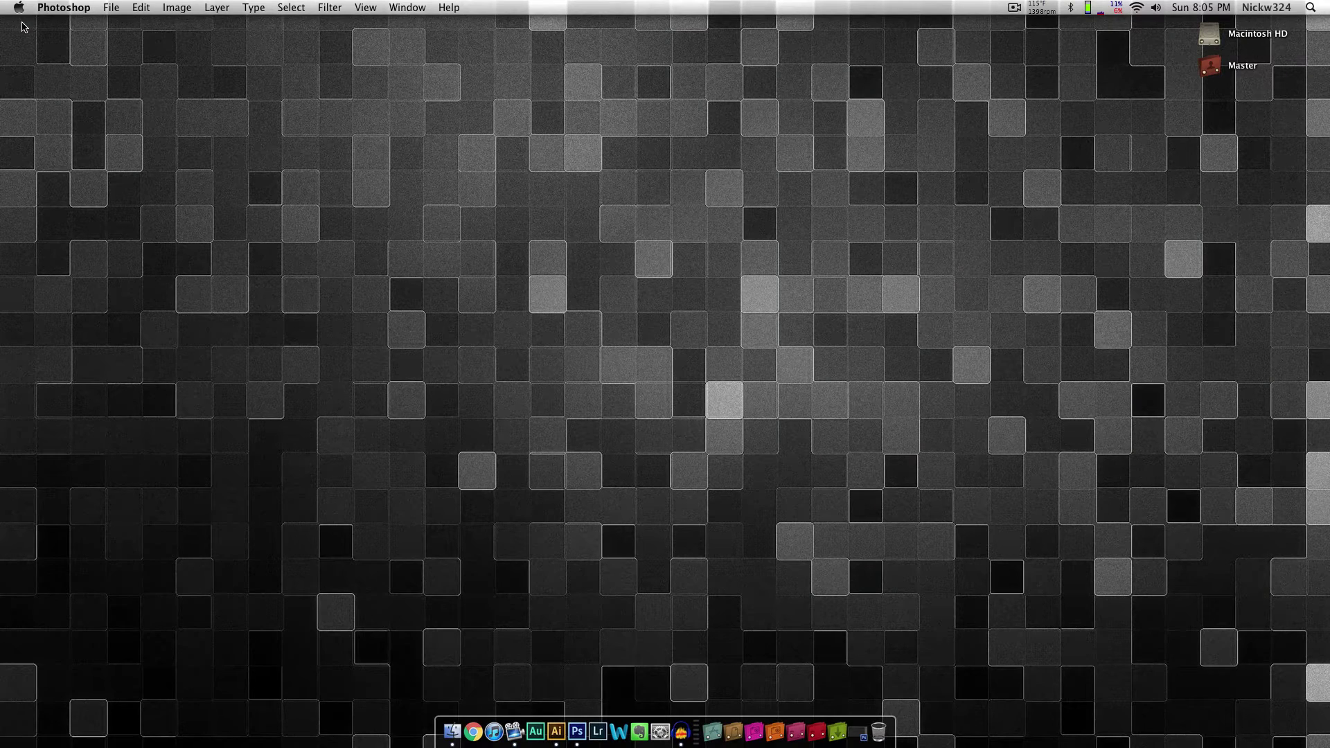
- Switch to Illustrator and open Demo Image.JPG from the Image Trace Video folder
click(556, 732)
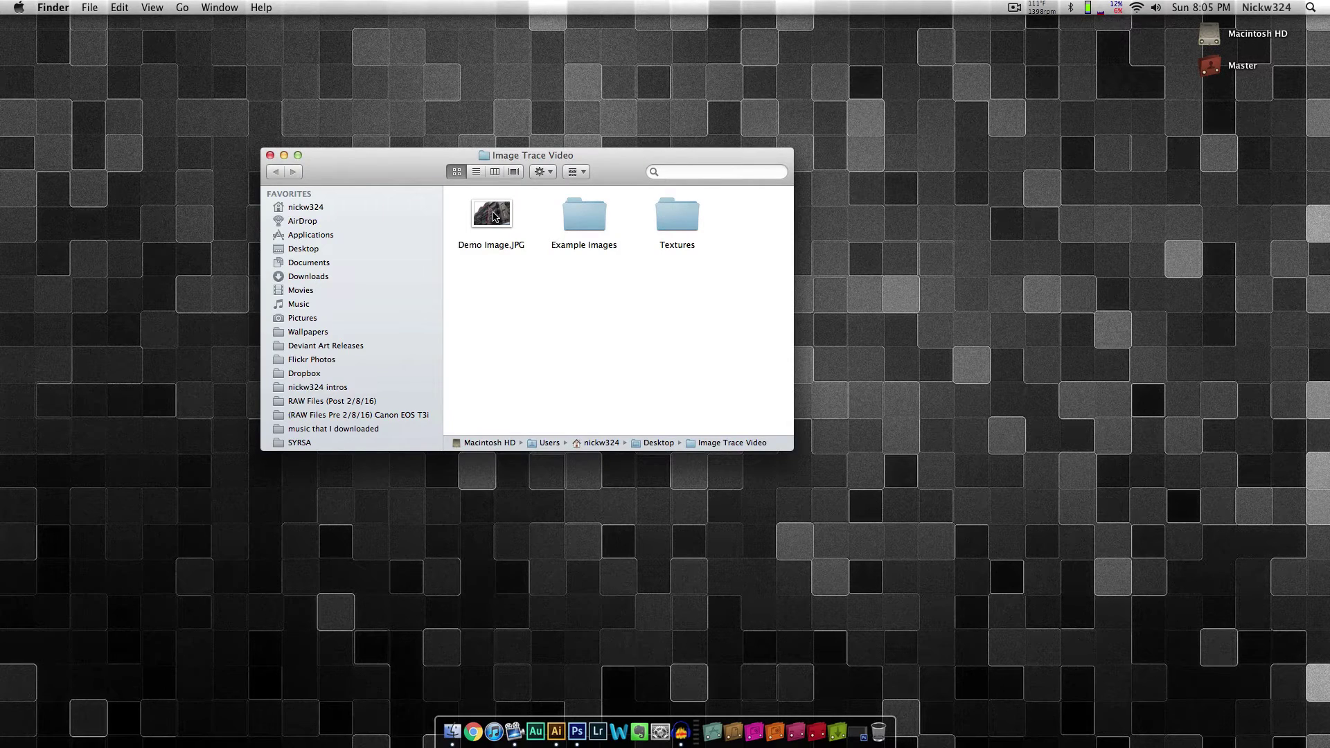
key(F11)
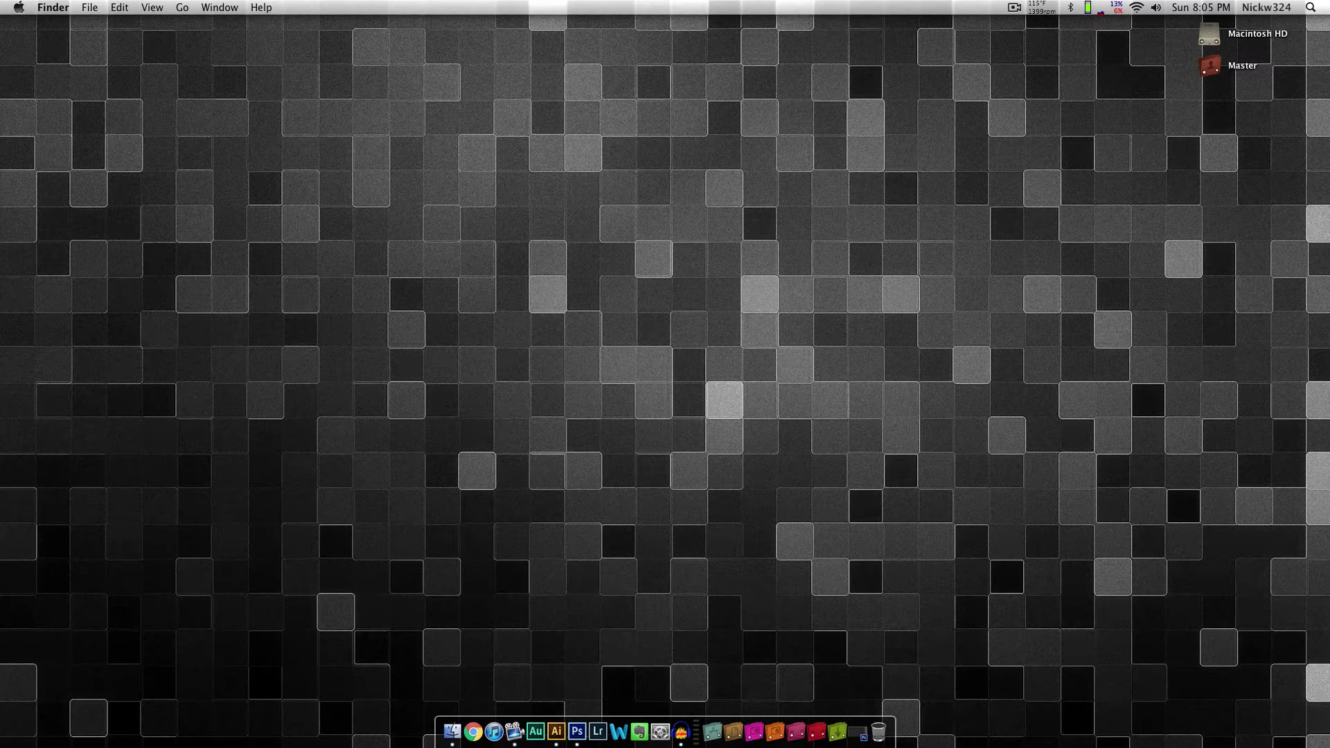
drag(663, 546, 557, 739)
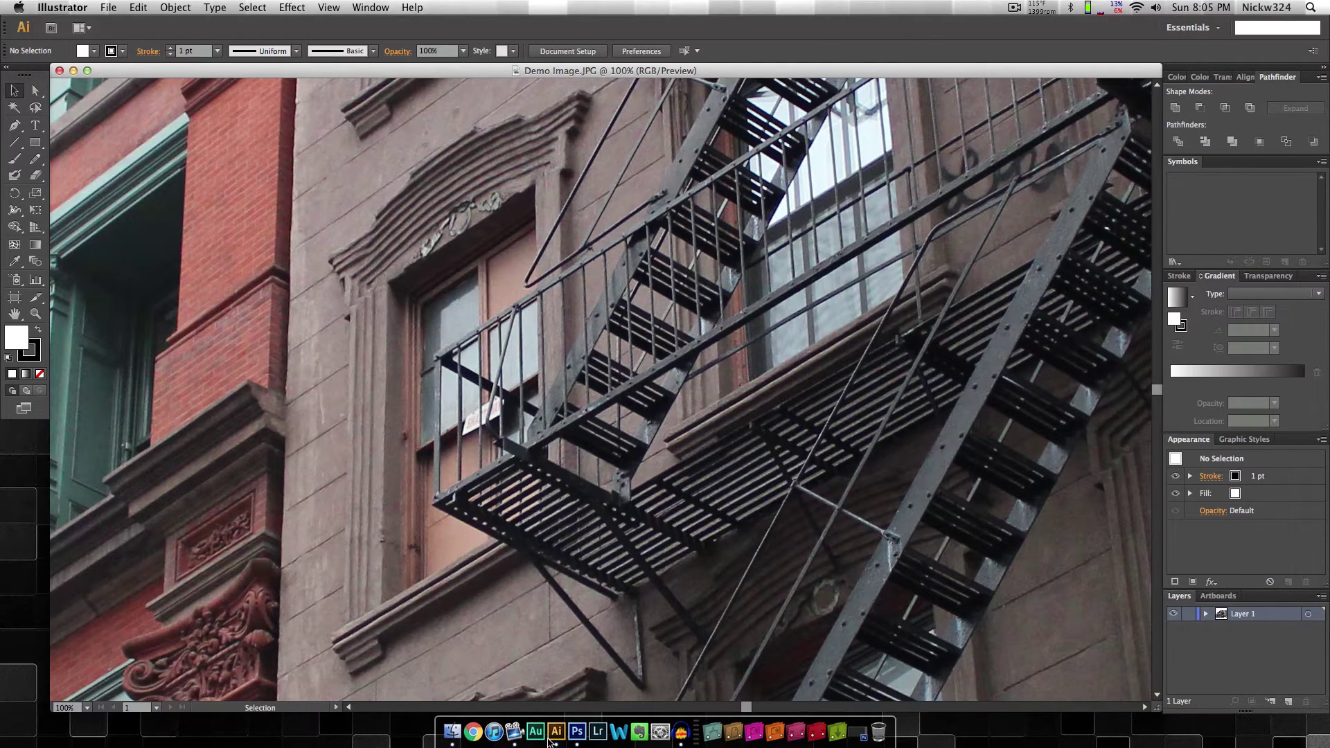
- Scale the placed photo down proportionally to about 560 × 373 px on the artboard
key(super+minus)
key(super+minus)
key(super+minus)
key(super+minus)
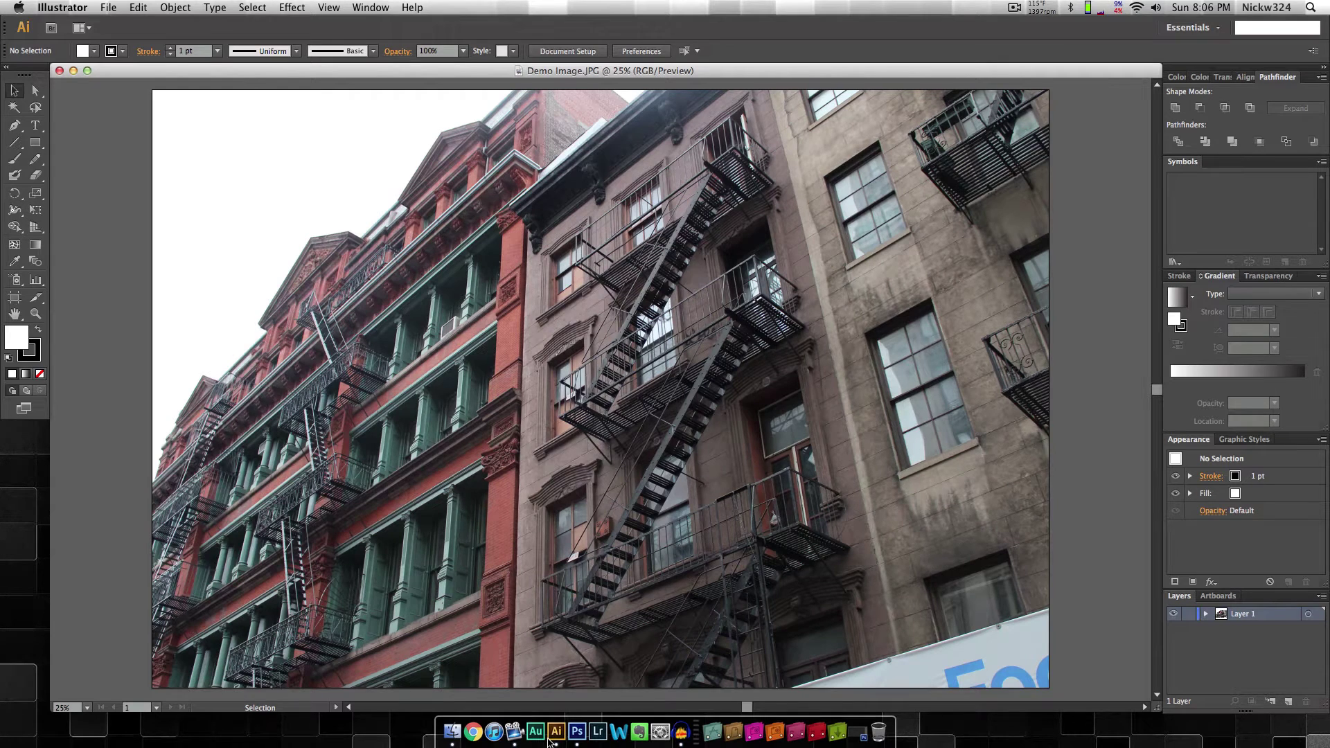
click(813, 280)
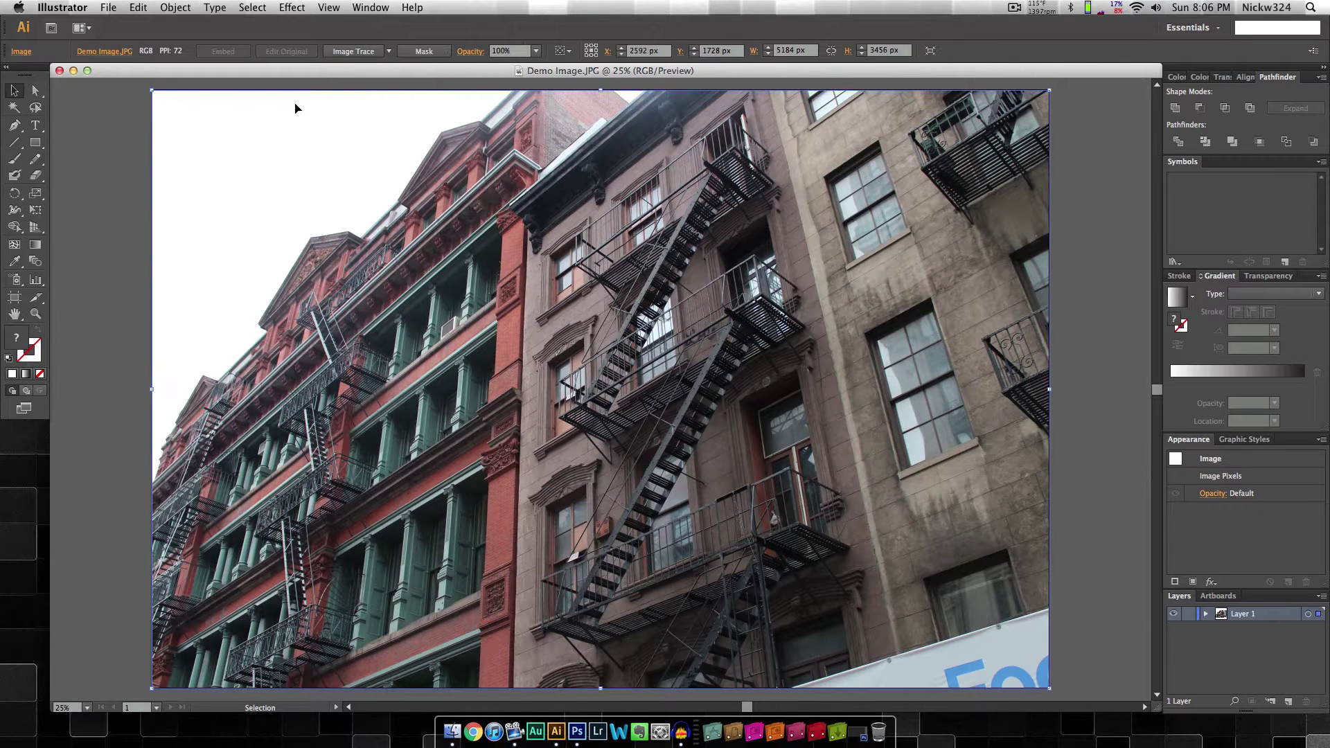
drag(152, 91, 540, 273)
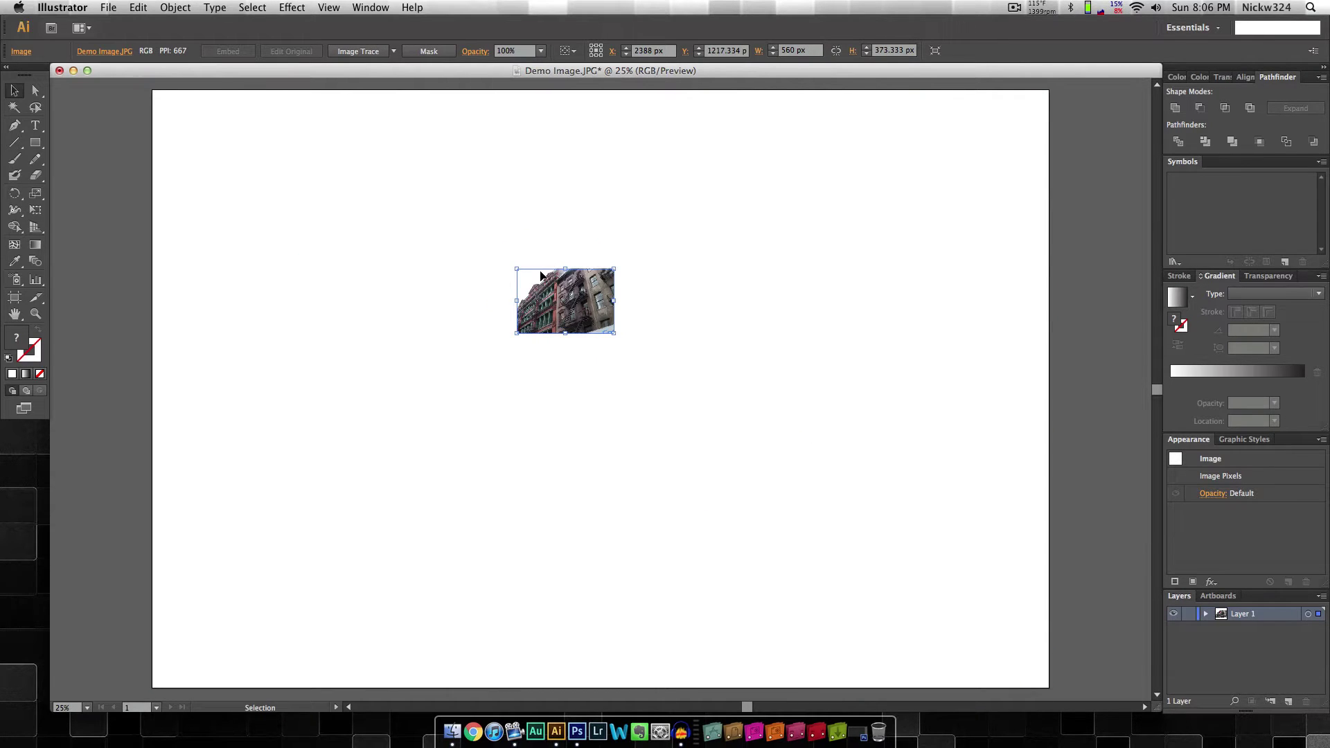
key(super+equal)
key(super+equal)
key(super+equal)
key(super+equal)
key(super+equal)
scroll(539, 270, up, 8)
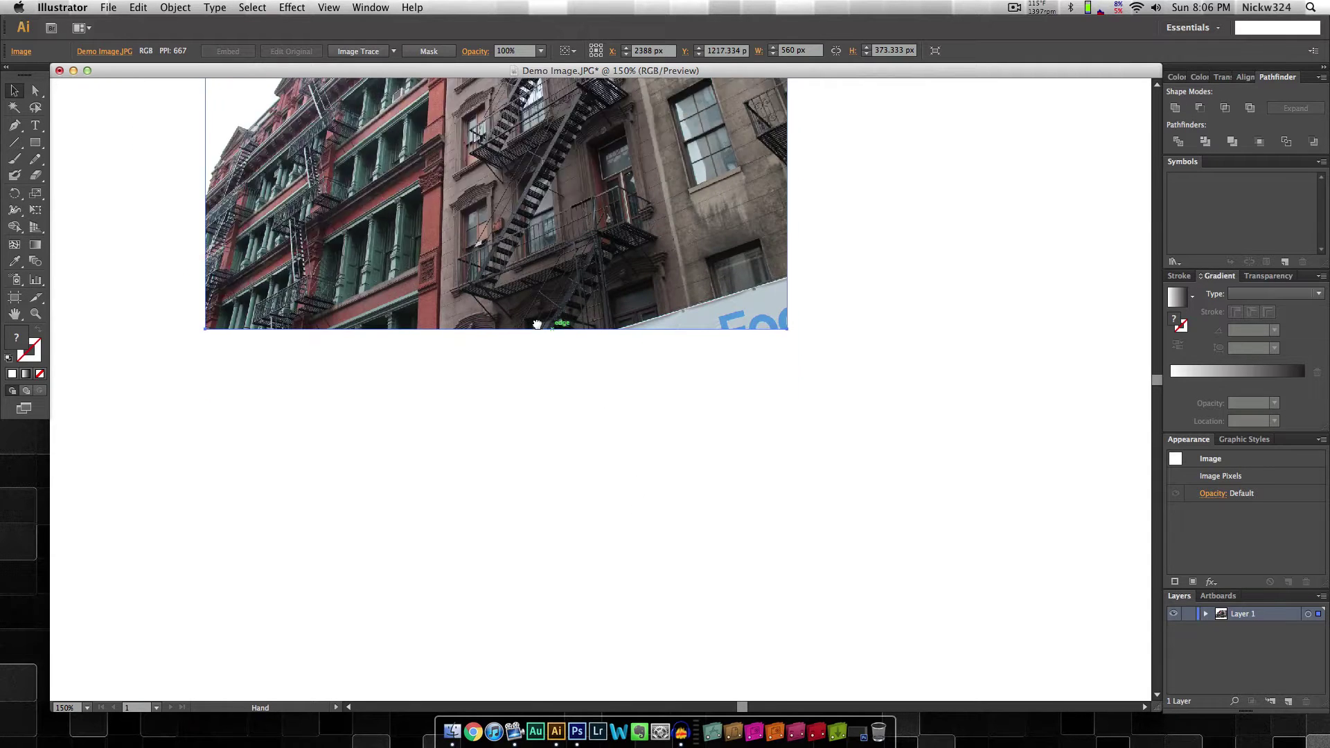
scroll(537, 324, up, 10)
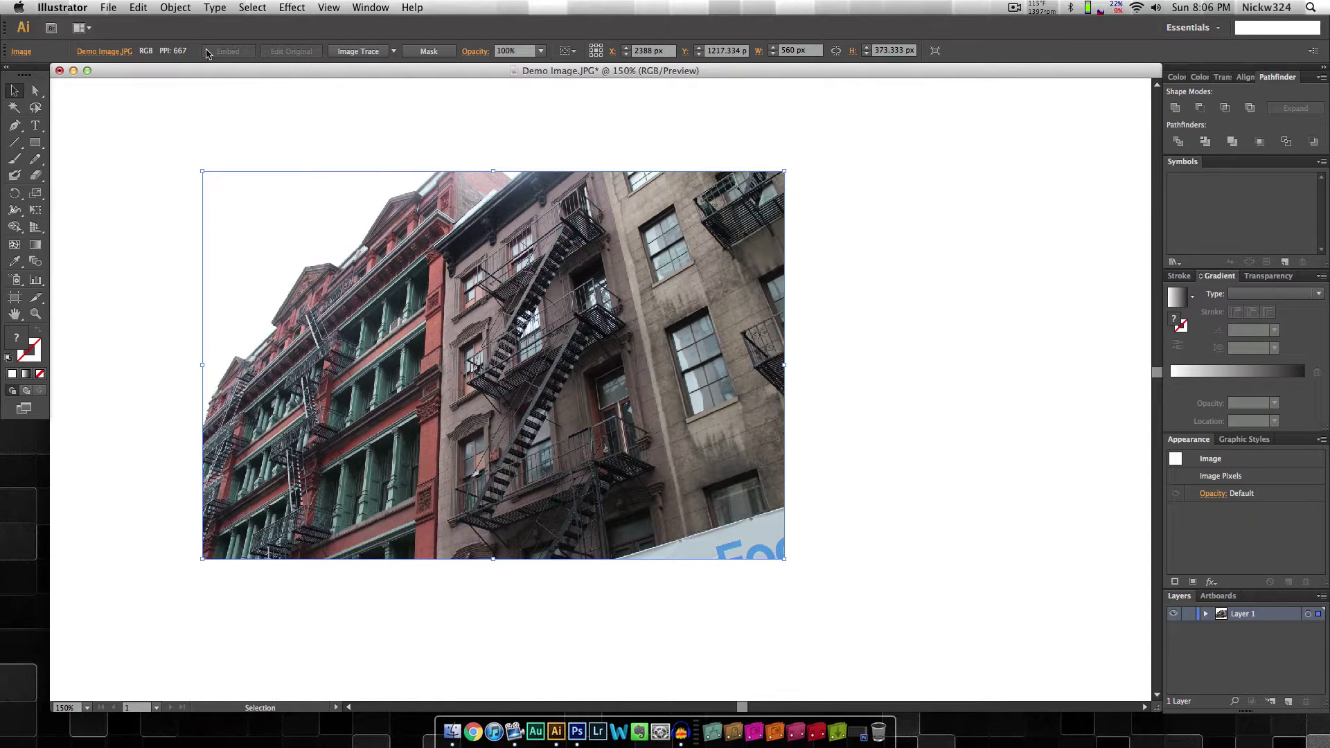
click(110, 8)
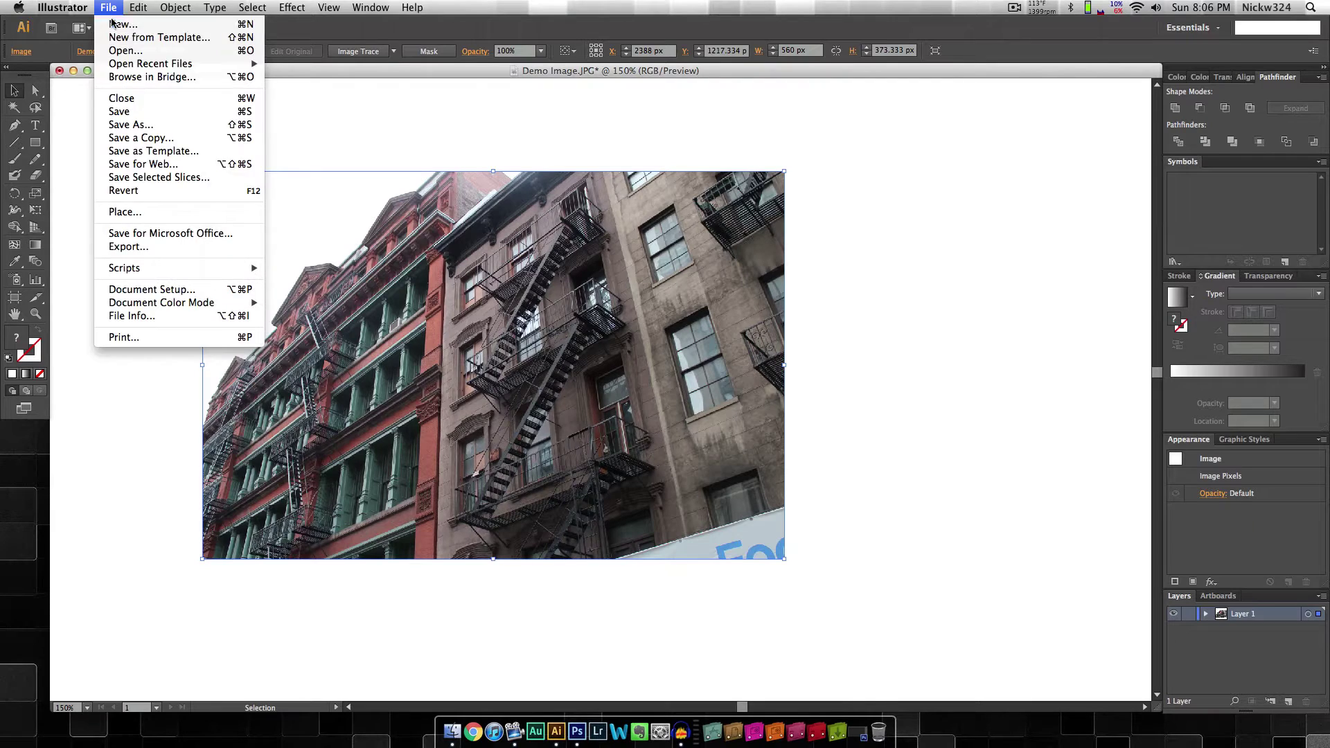
click(111, 23)
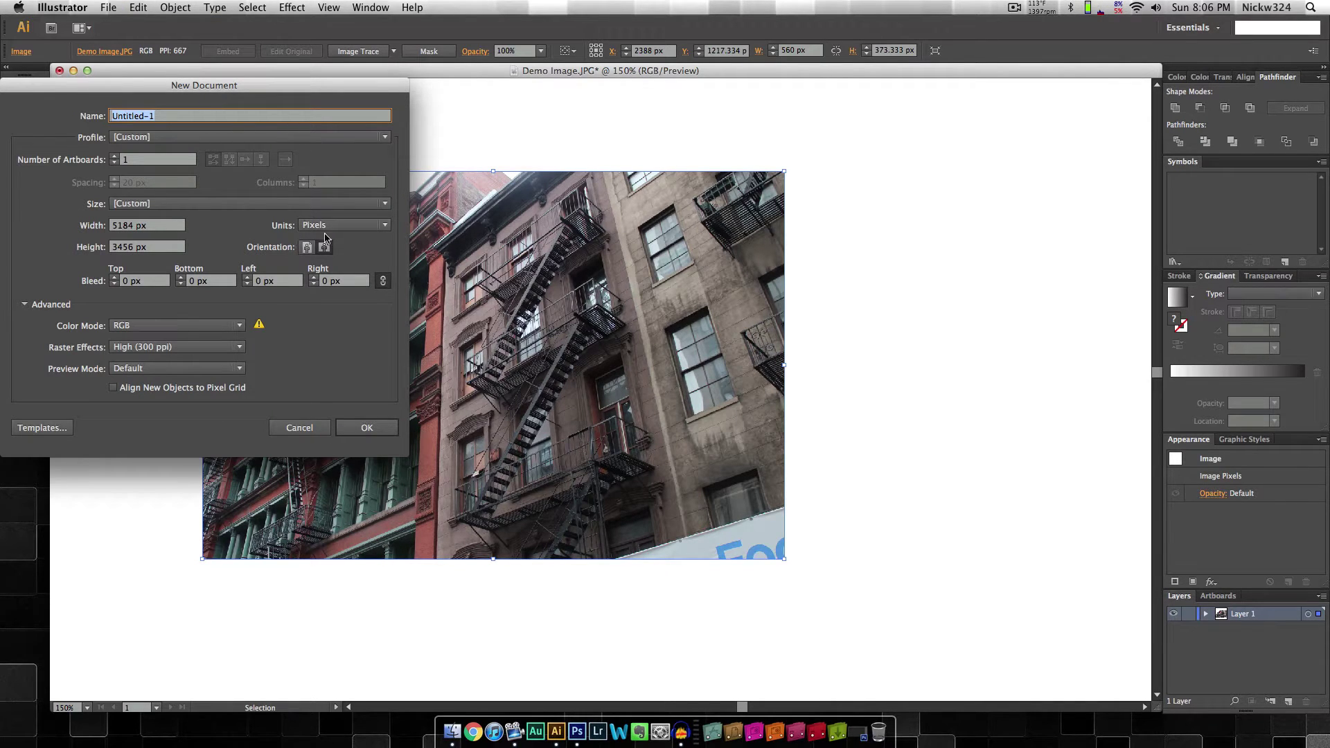
click(299, 427)
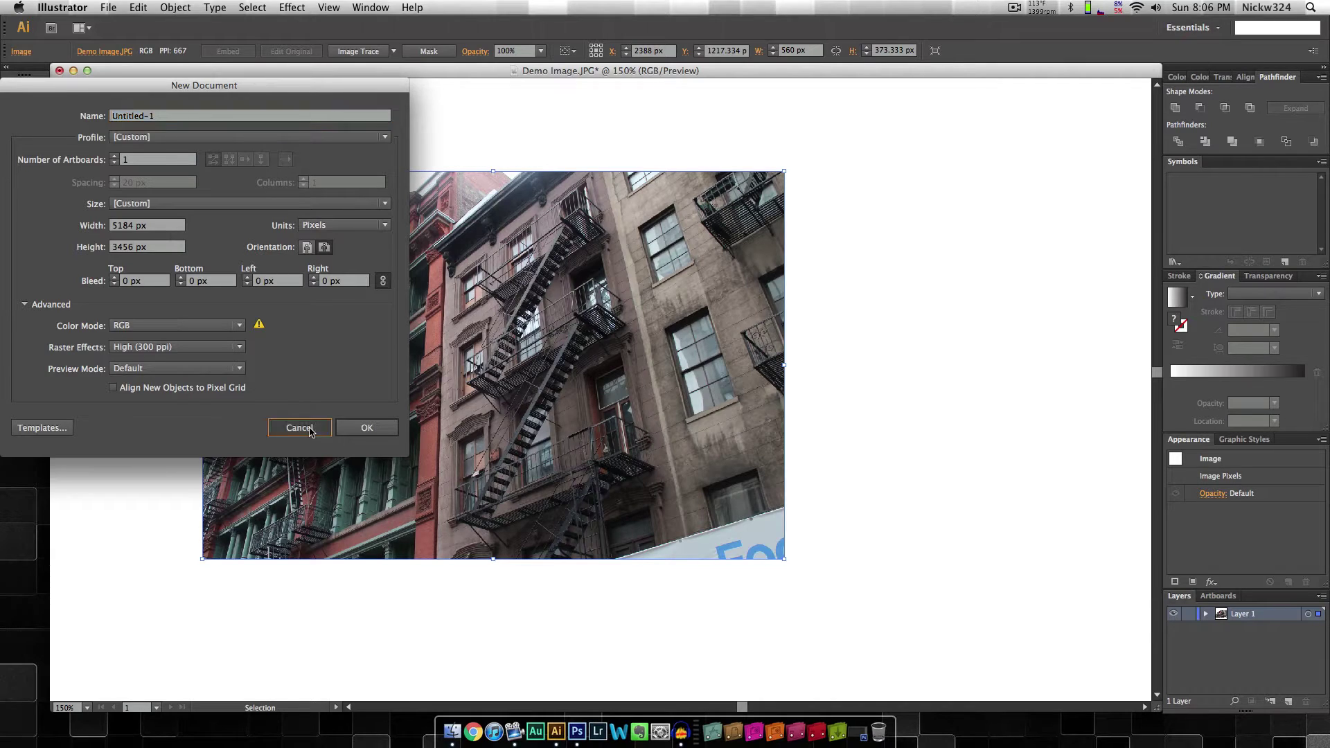
click(260, 129)
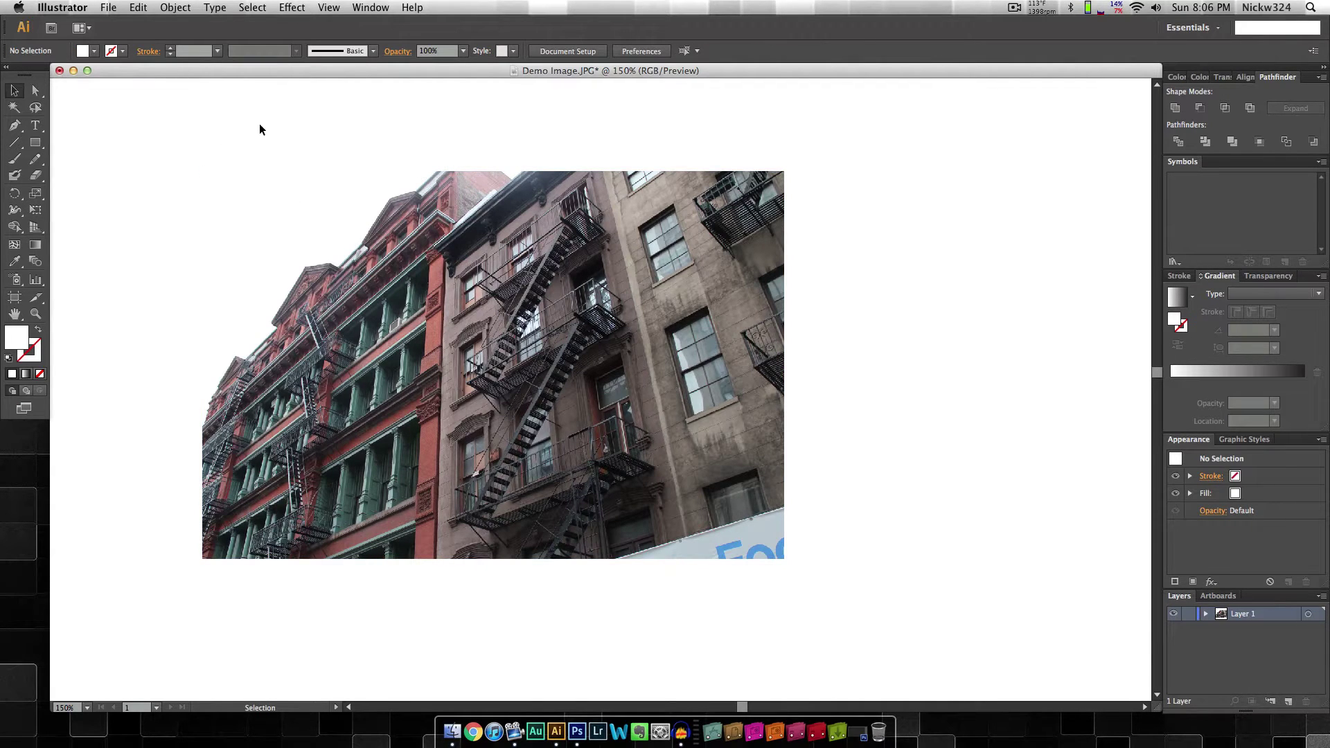
- Rasterize the photo in RGB at High (300 ppi) with a white background and Art Optimized (Supersampling) anti-aliasing
click(413, 261)
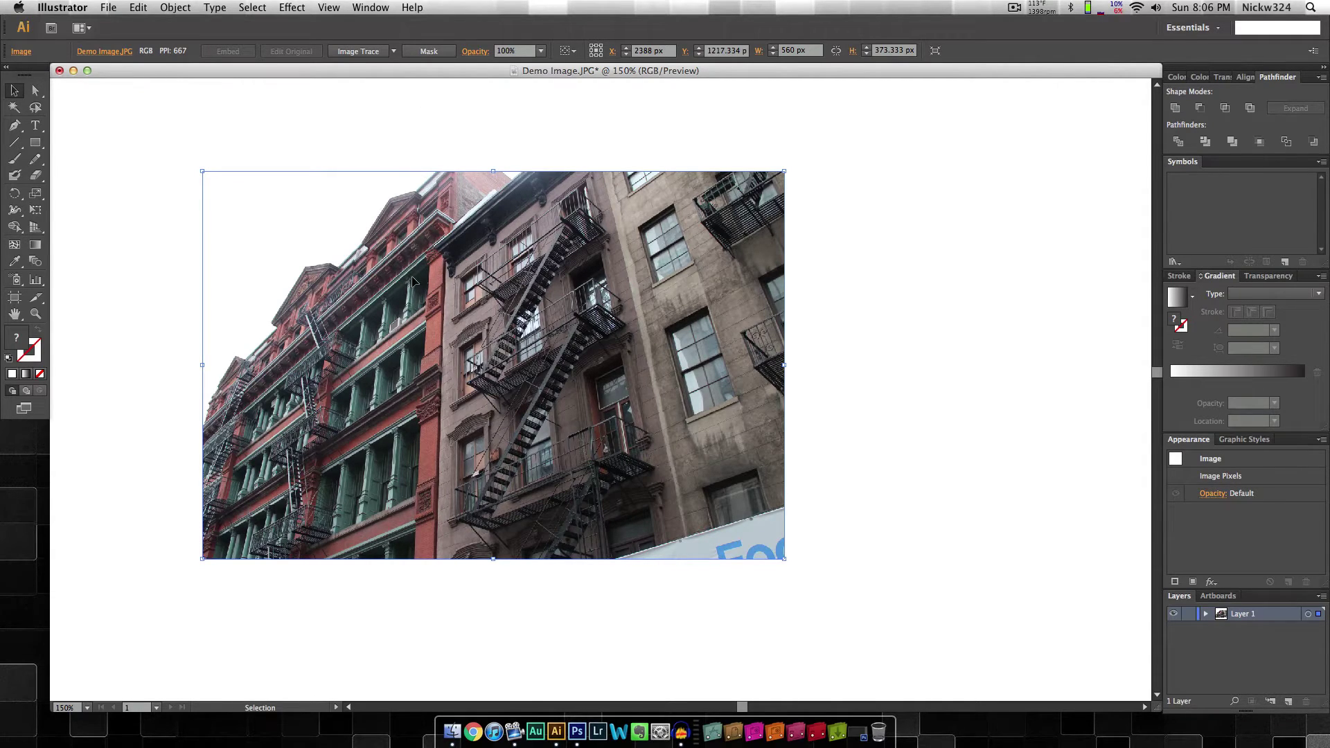
click(175, 7)
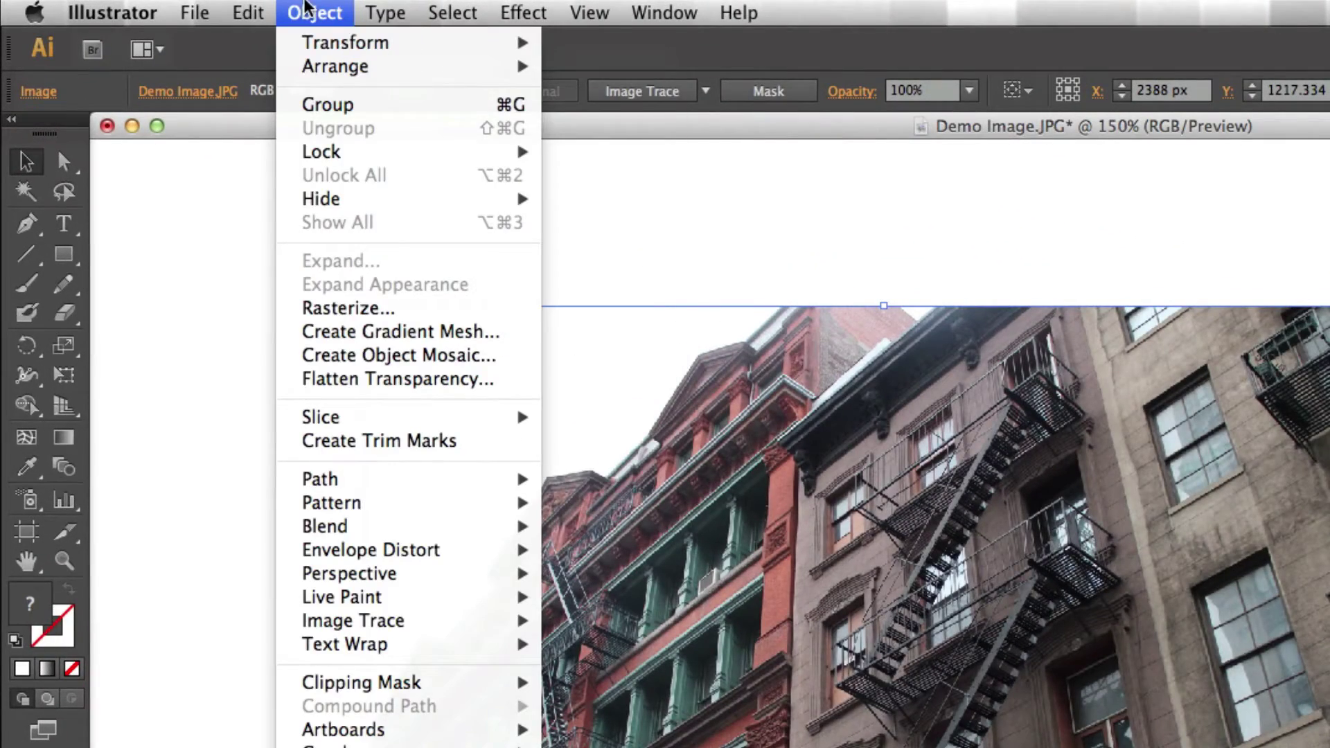
click(341, 308)
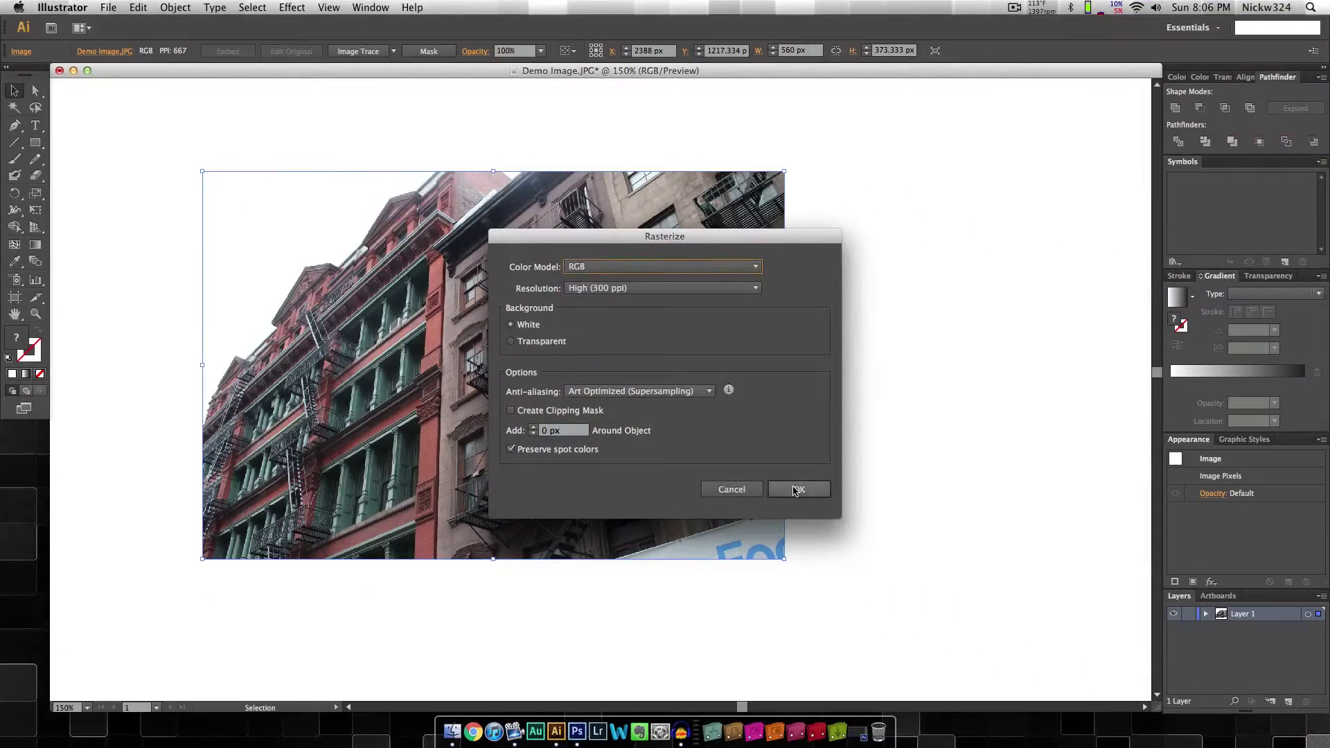
click(794, 485)
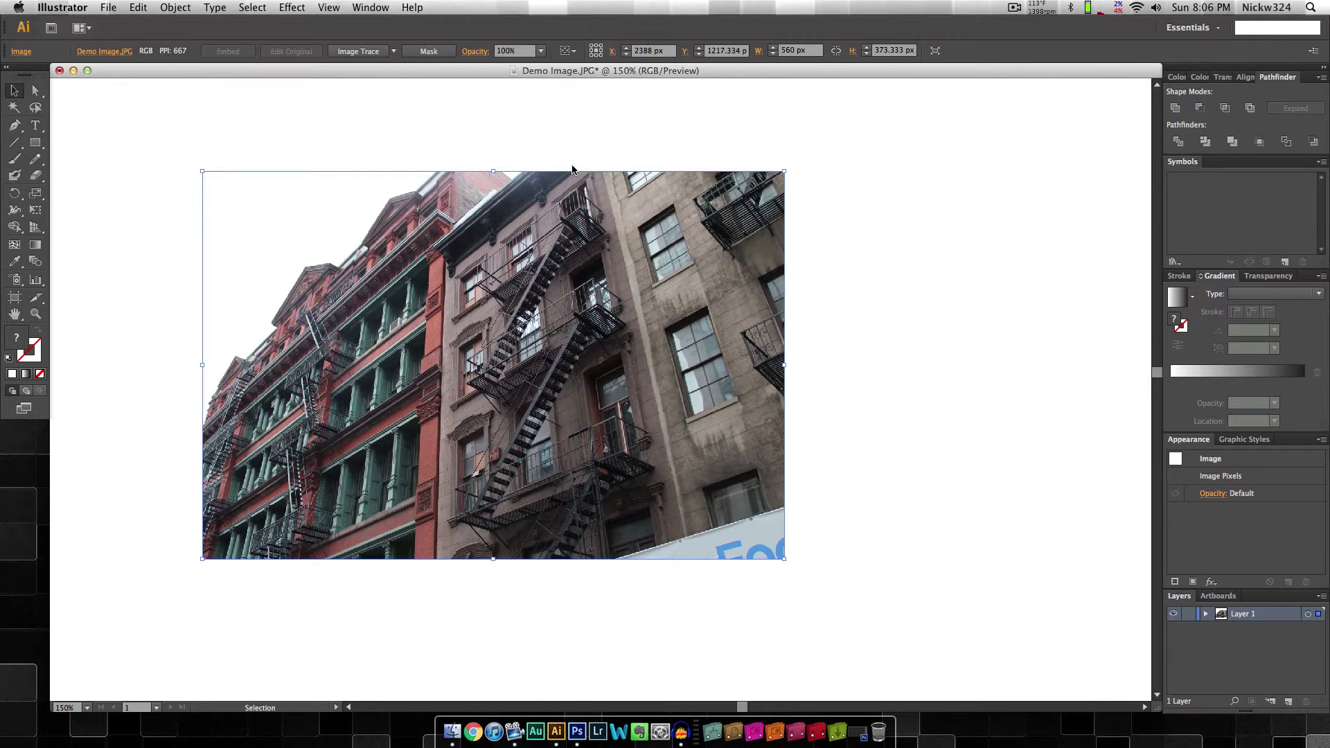
- Trace the rasterized photo with the 16 Colors Image Trace preset, continuing despite the large image size
click(557, 119)
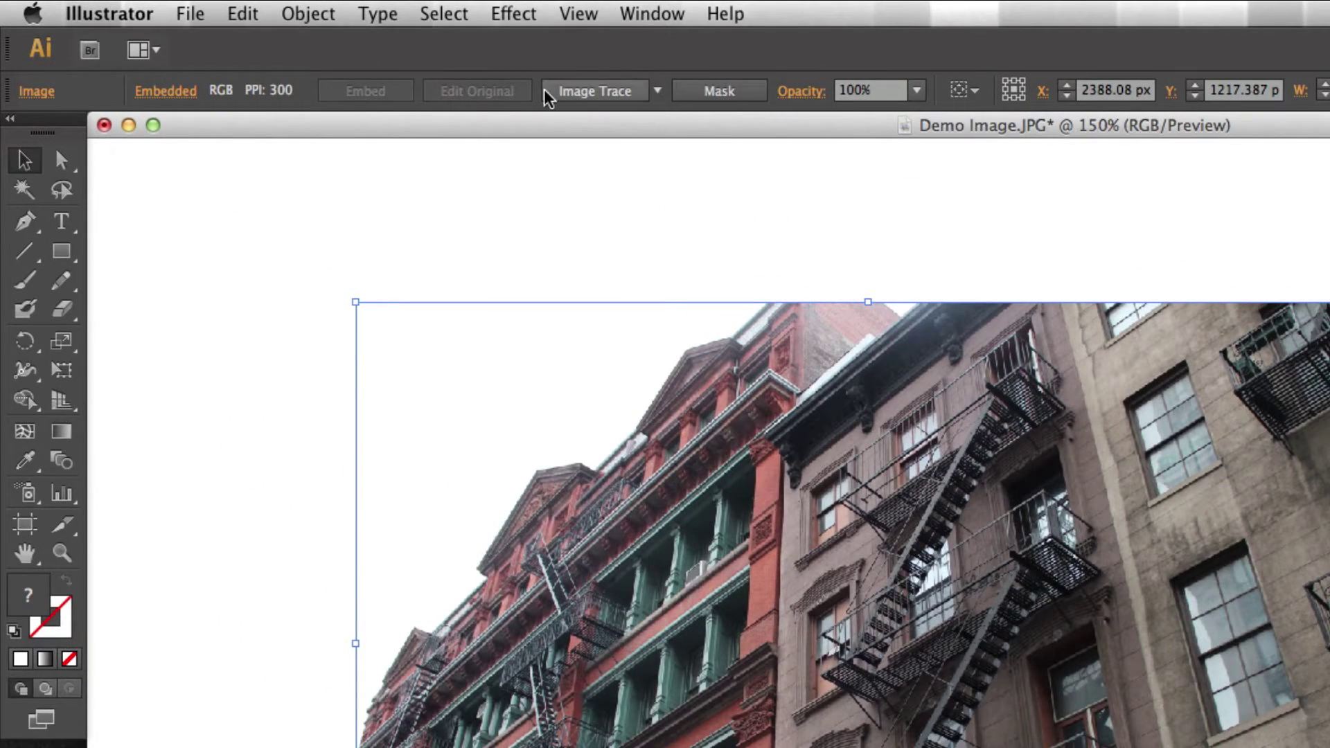
click(658, 92)
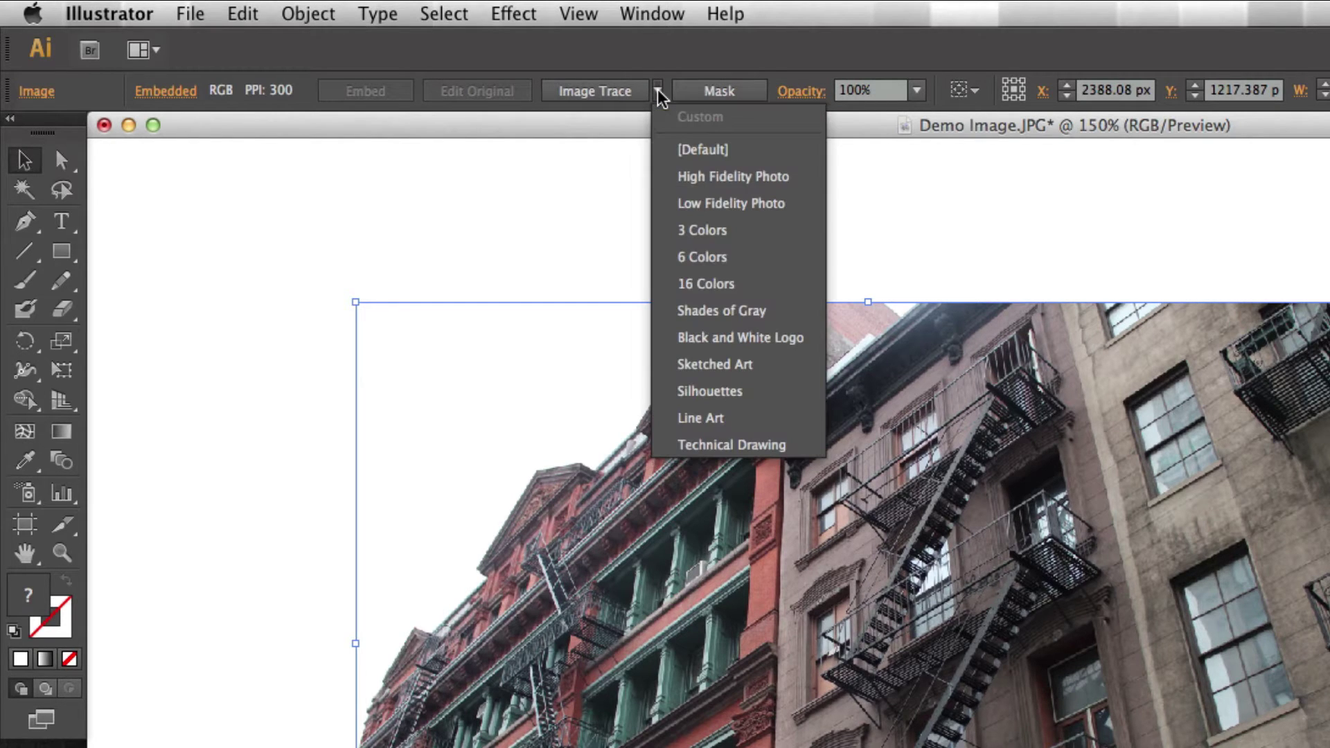
click(700, 284)
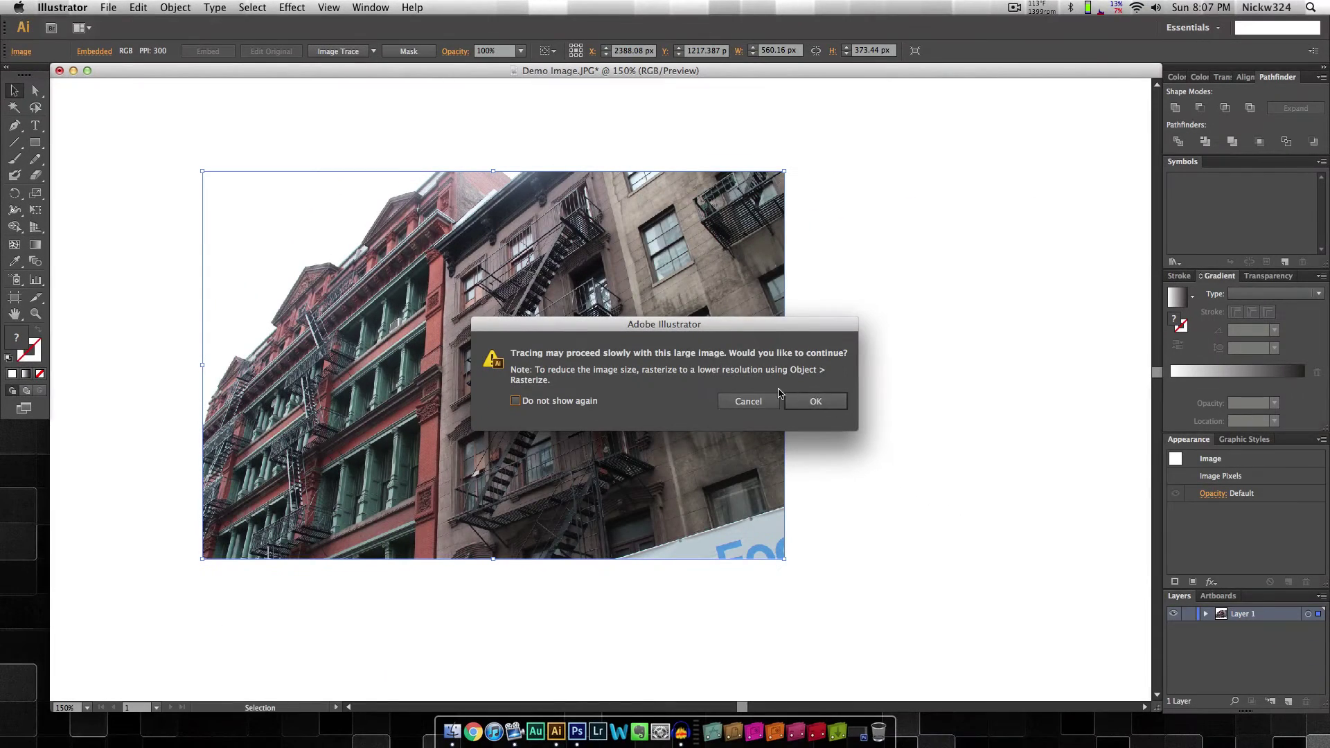
click(809, 404)
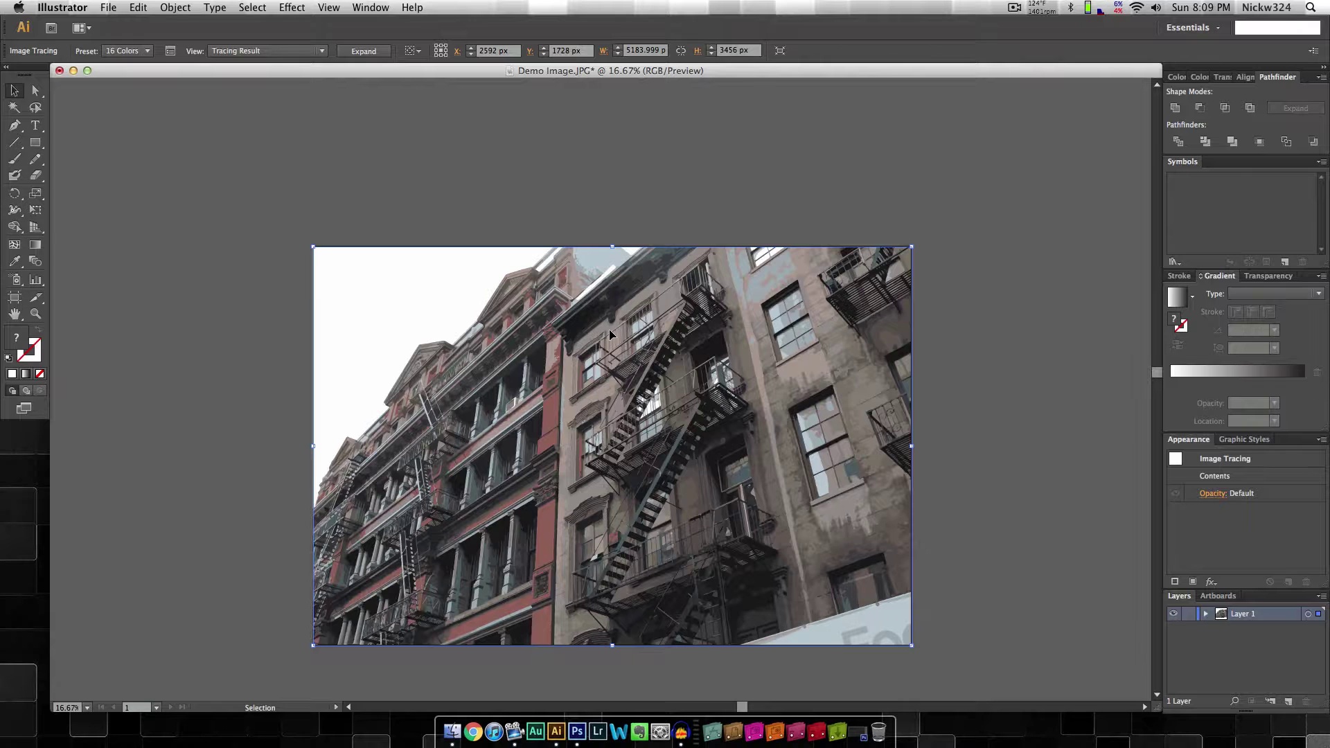
- Check the traced image up close, expand it into editable vector paths and ungroup the result
click(223, 181)
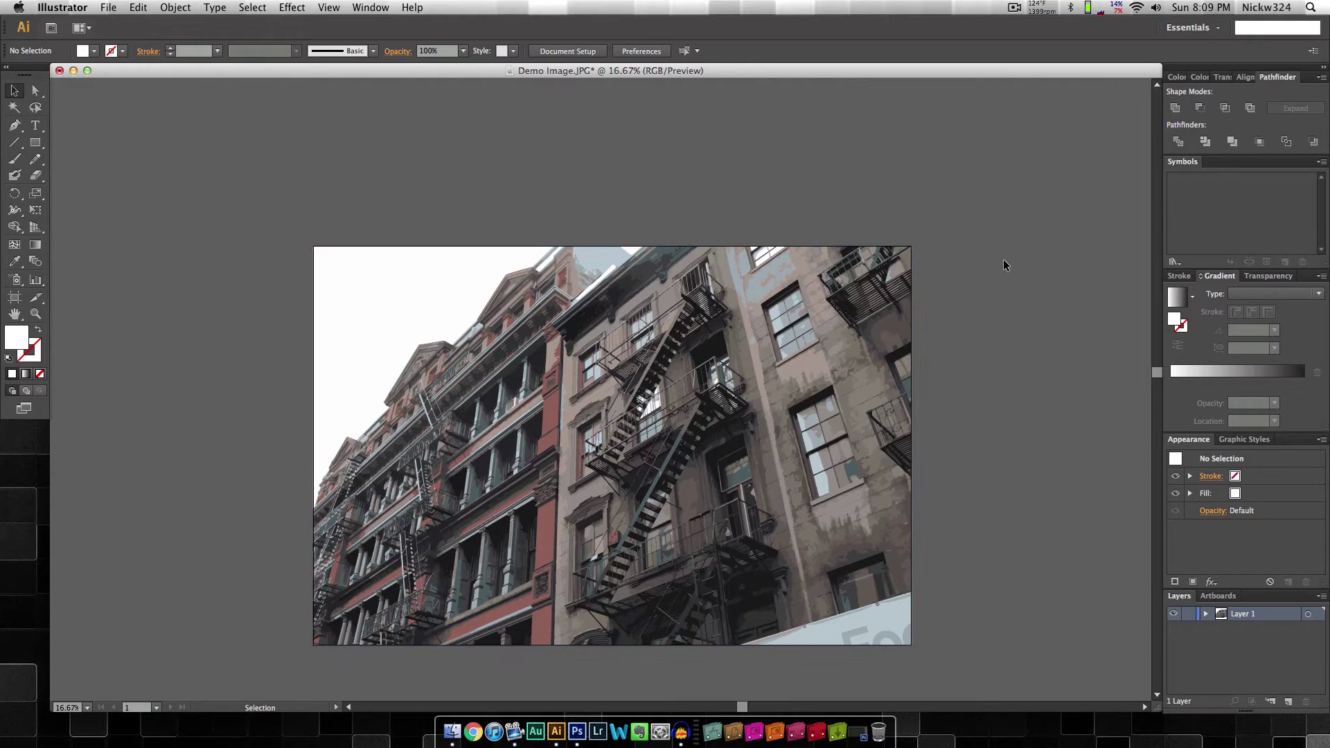
key(a)
key(super+equal)
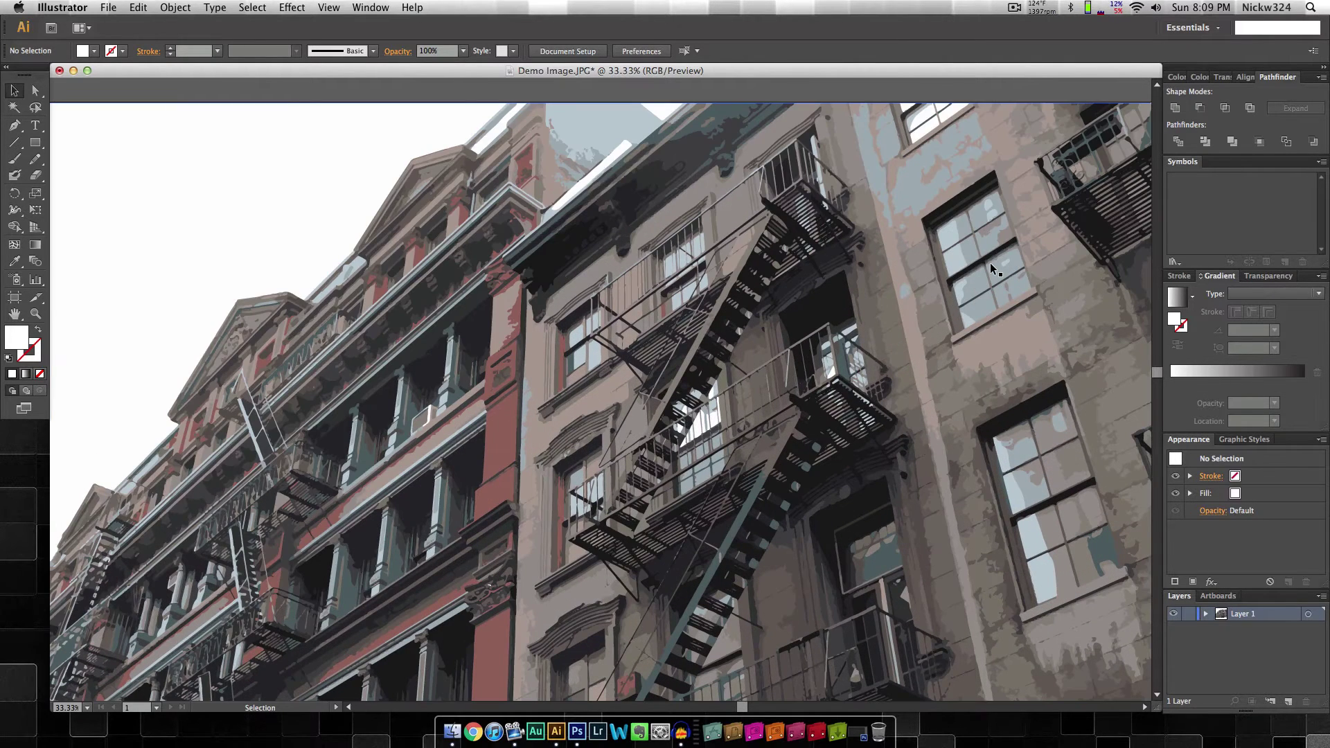
key(super+minus)
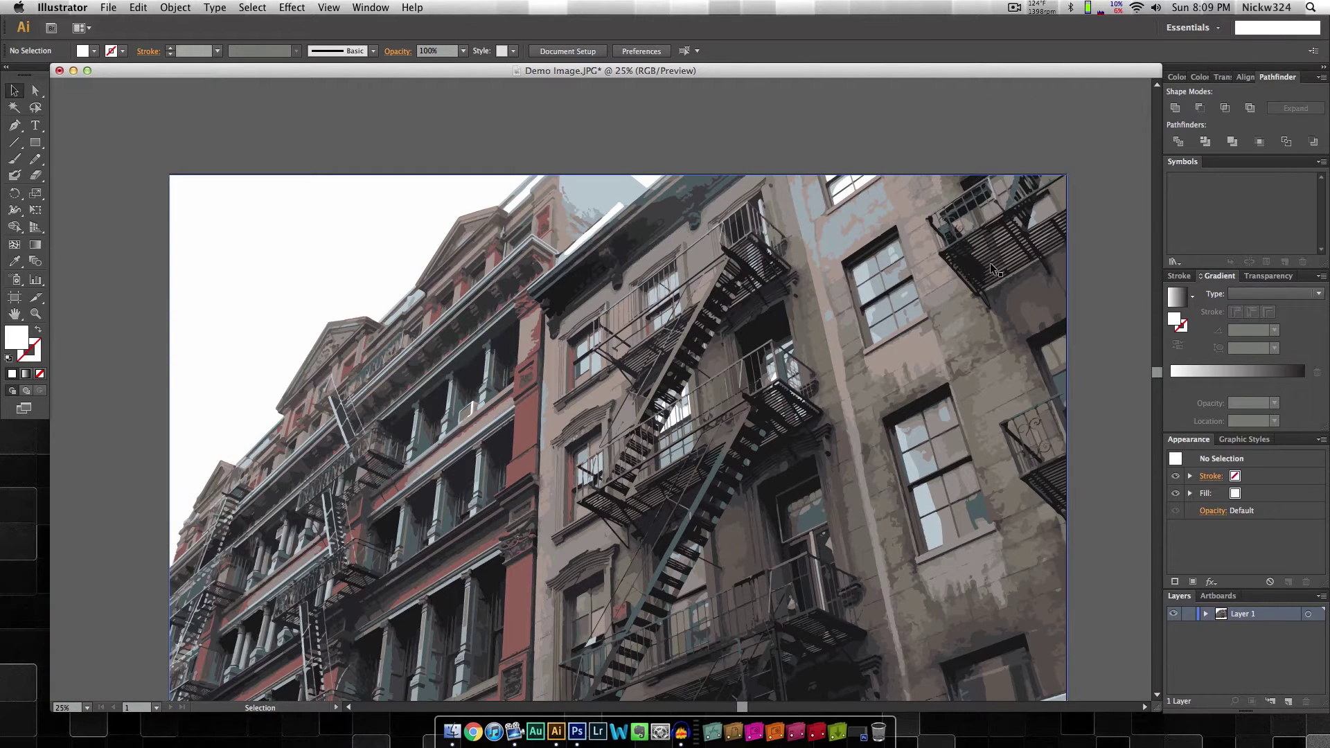
scroll(992, 267, down, 3)
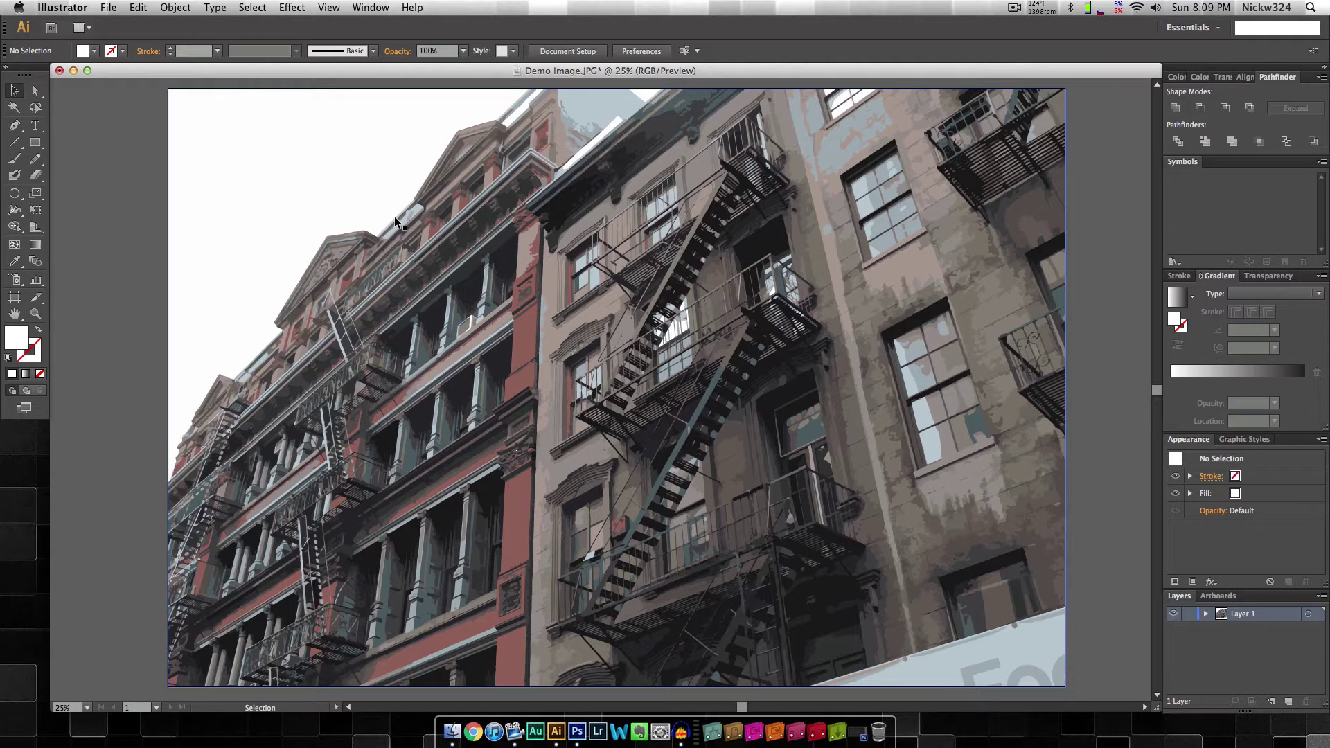
click(433, 181)
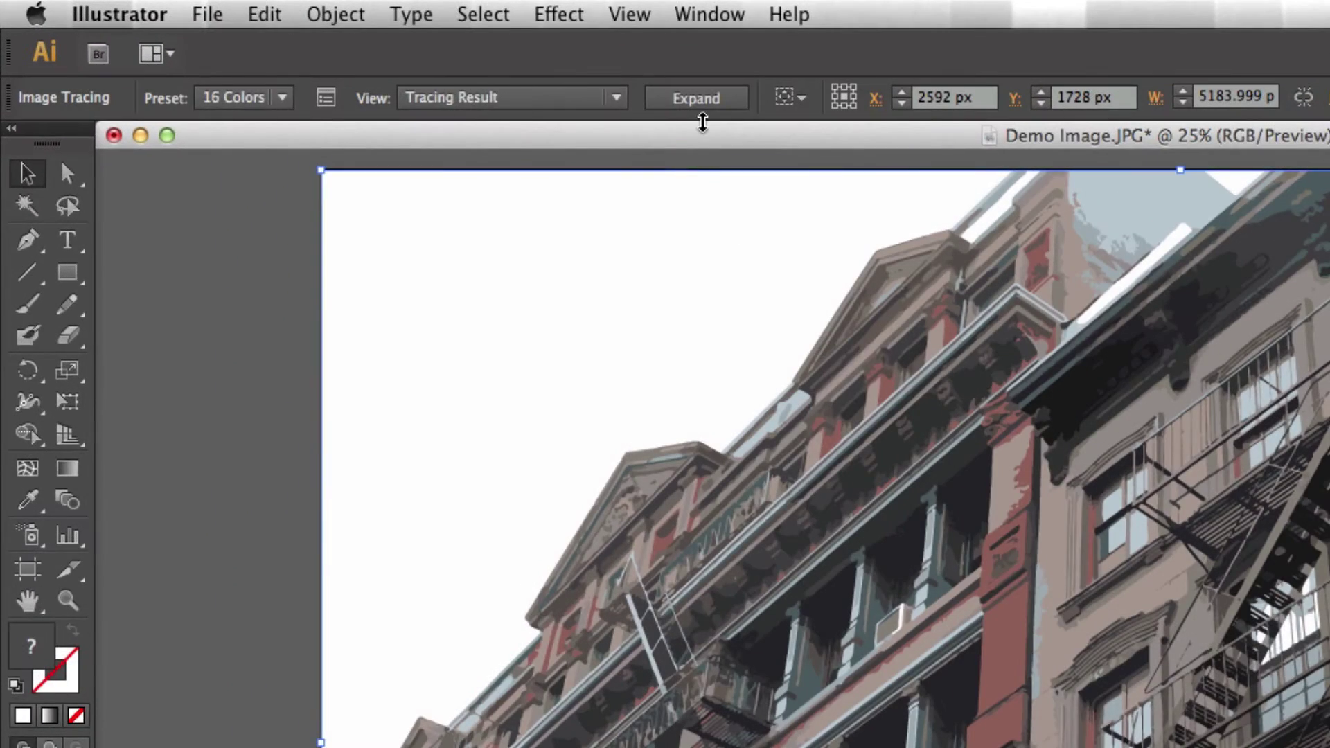
click(698, 99)
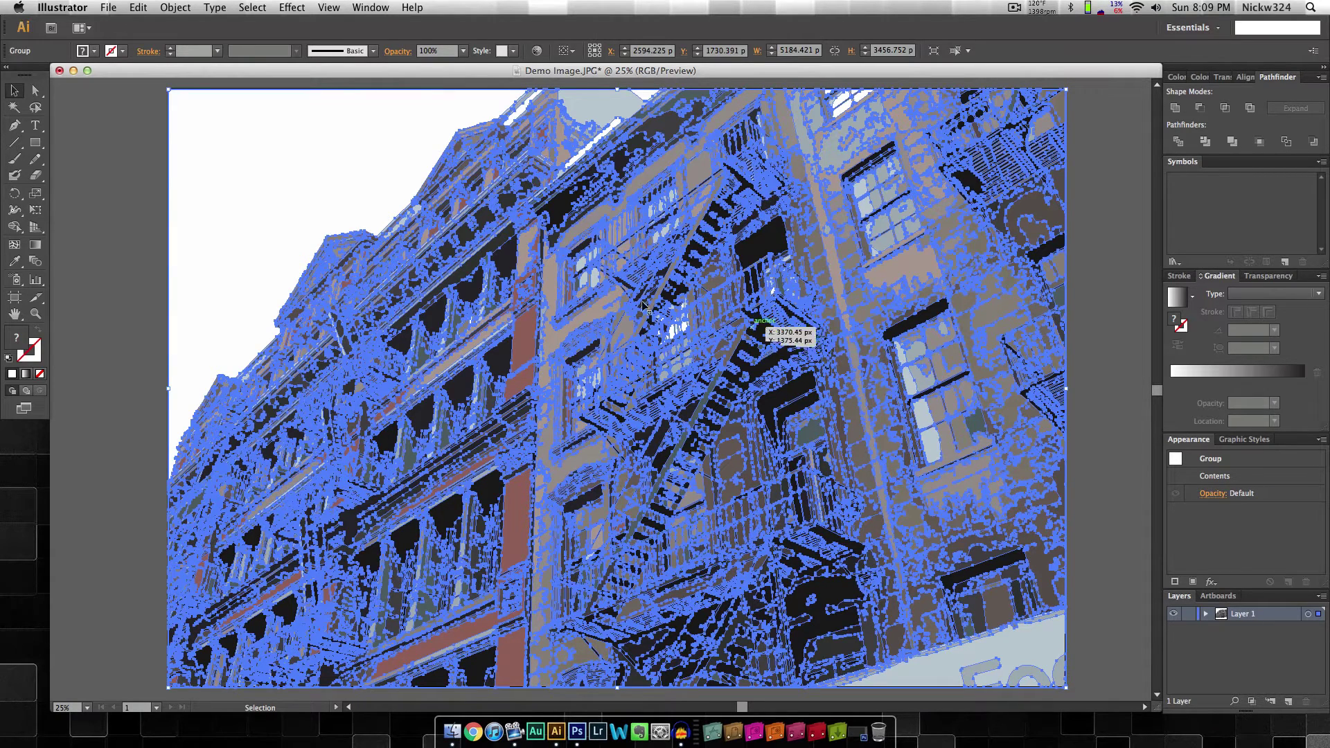
right_click(338, 193)
click(355, 268)
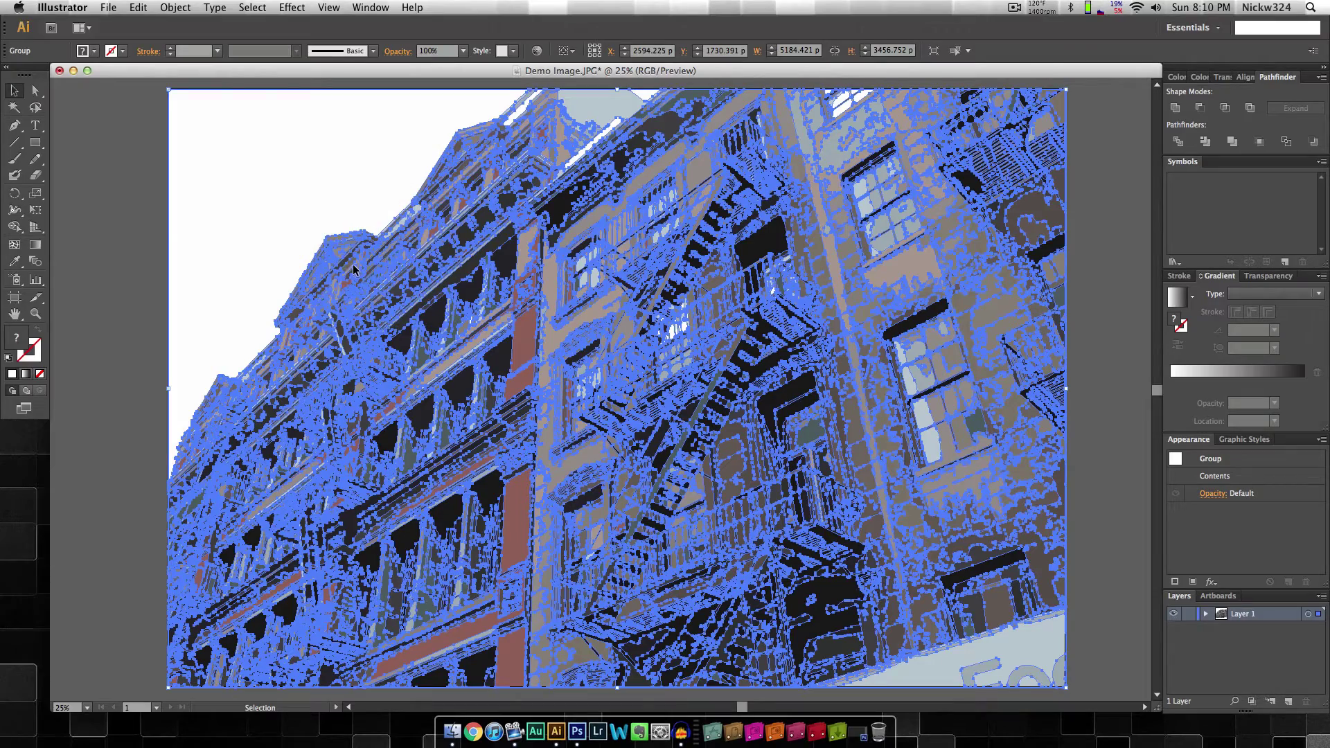
- Recolour the grey letter shapes on the sign at the photo's lower corner with the sign's own light blue, sampled with the Eyedropper
key(super+h)
click(304, 201)
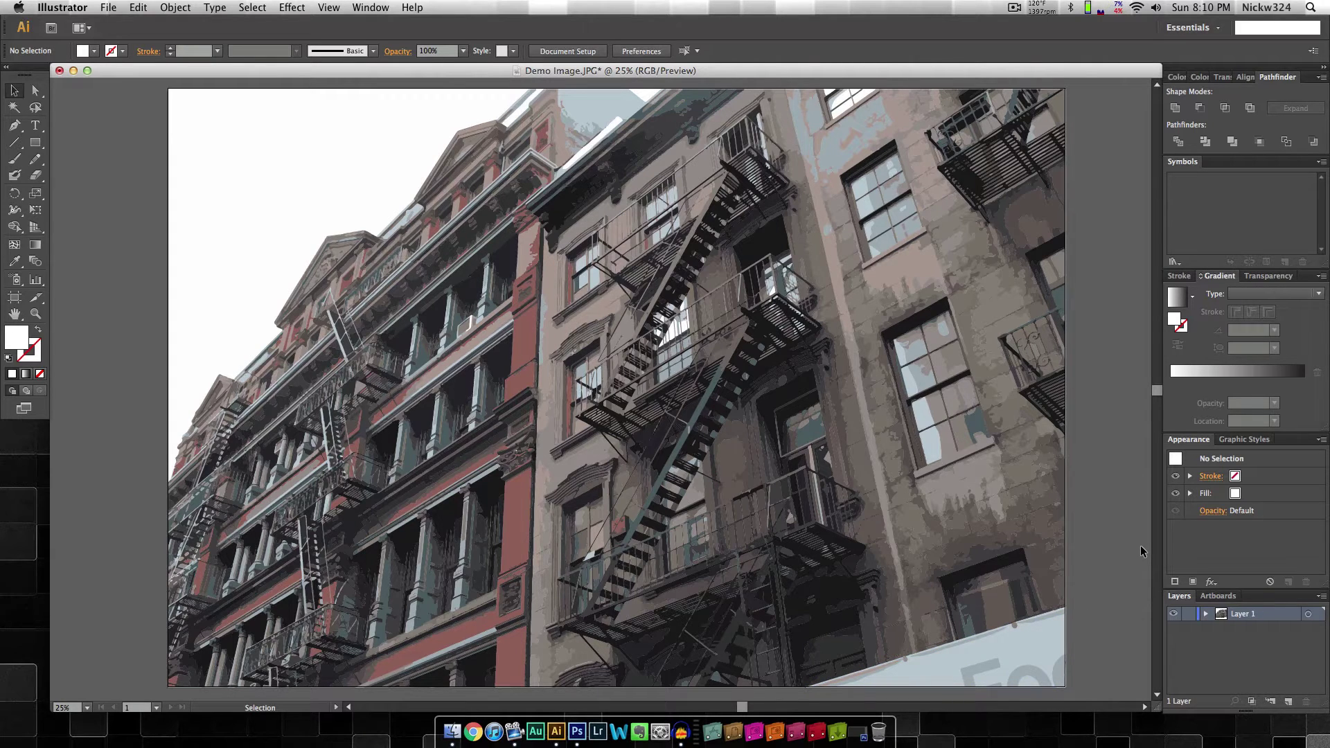
click(977, 671)
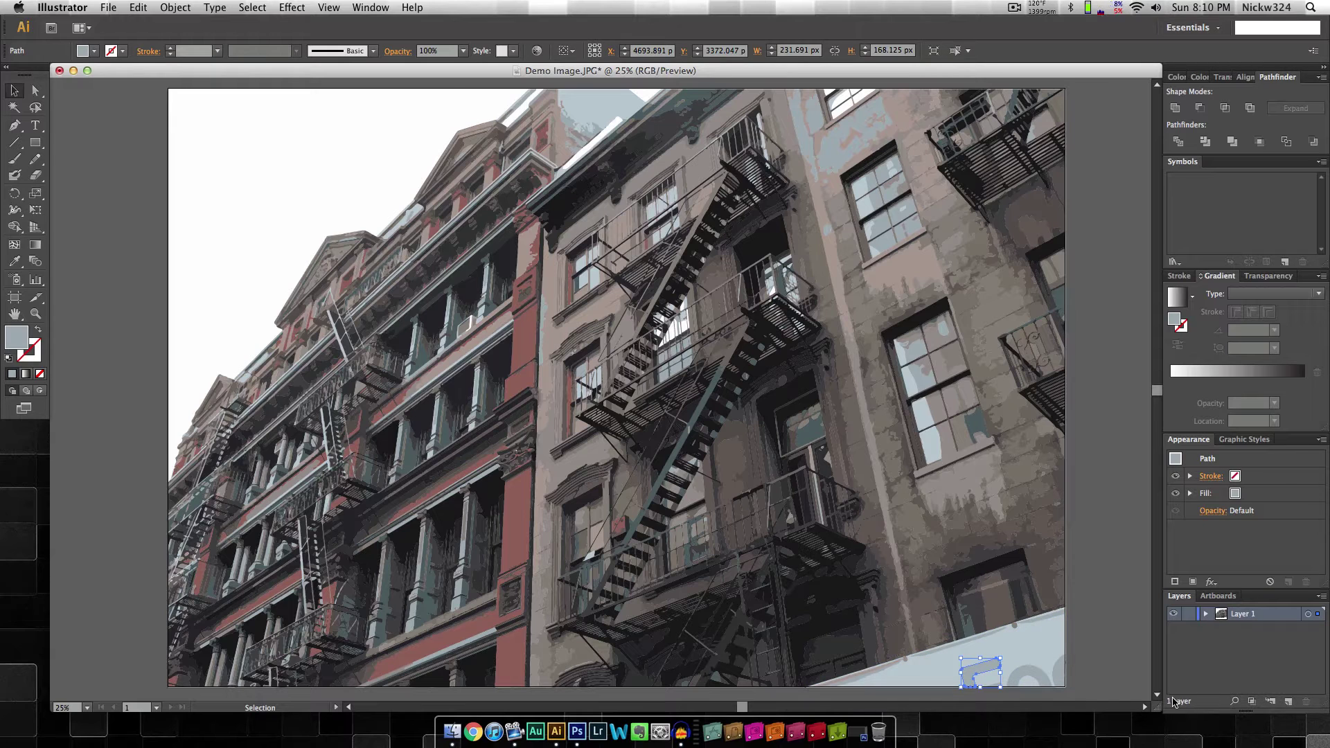
shift+click(1030, 677)
shift+click(1030, 677)
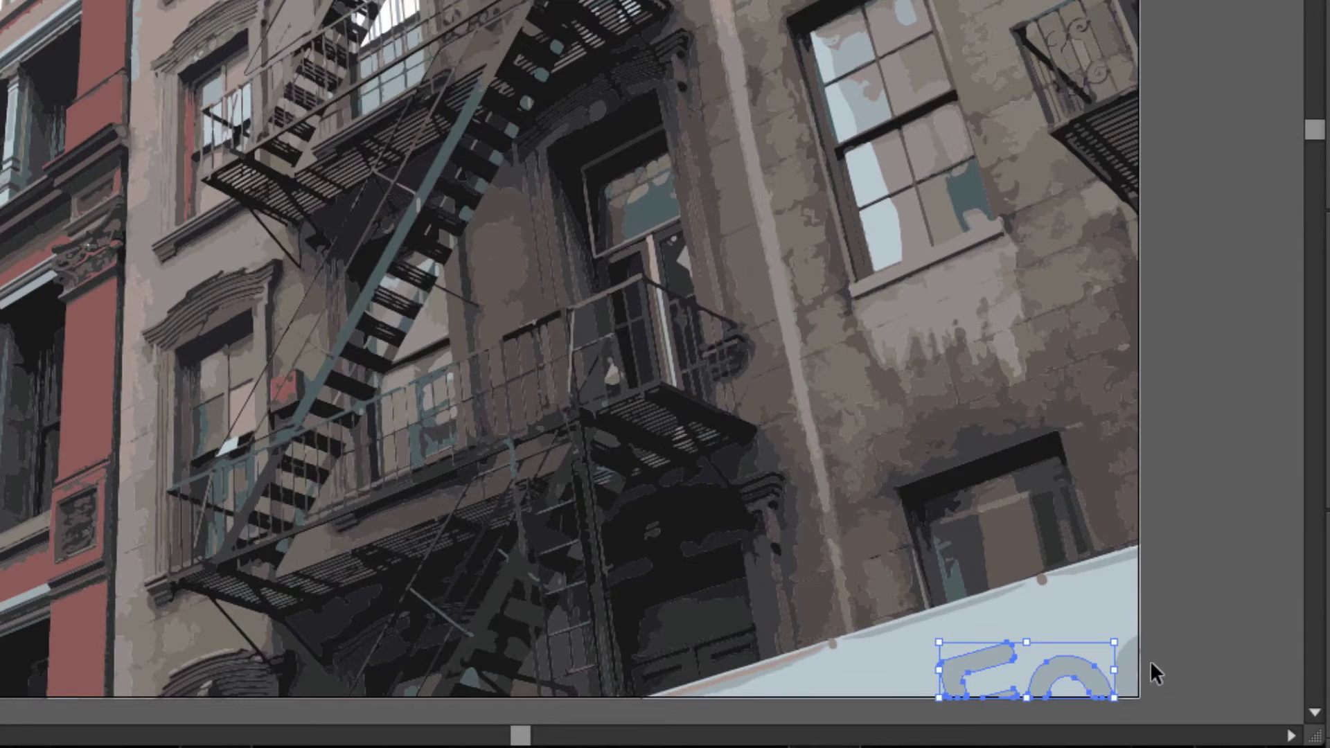
shift+click(1131, 668)
key(i)
click(1075, 599)
key(v)
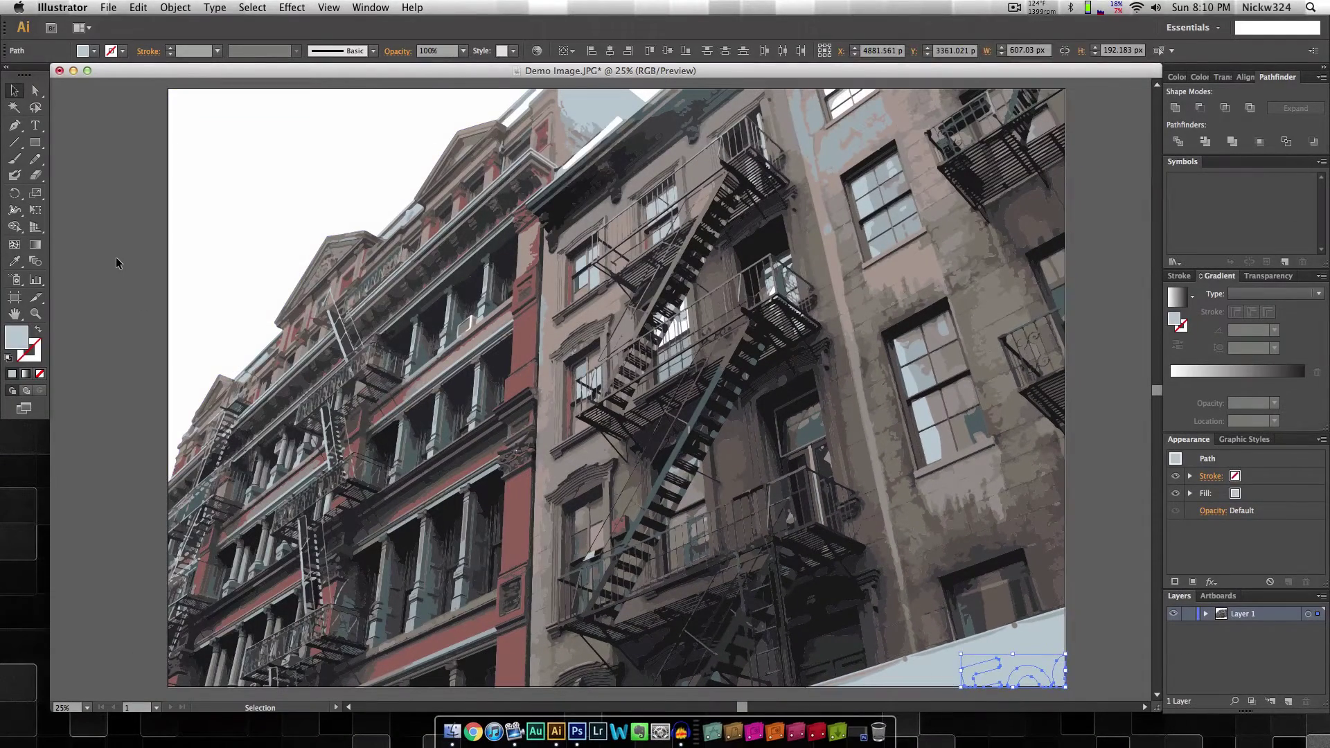
click(115, 256)
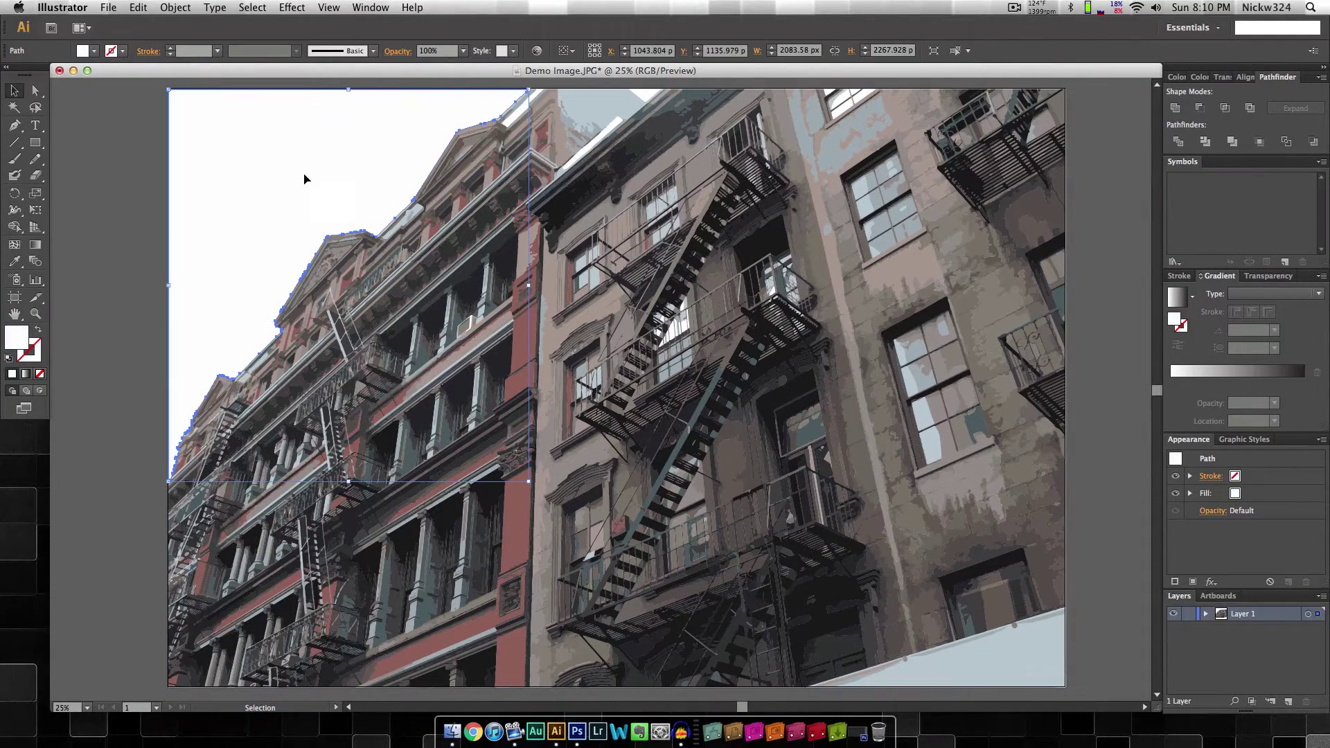
- Draw a swatch rectangle about 304 × 392 px beside the artboard and fill it with muted blue #45667c
key(m)
drag(67, 136, 119, 203)
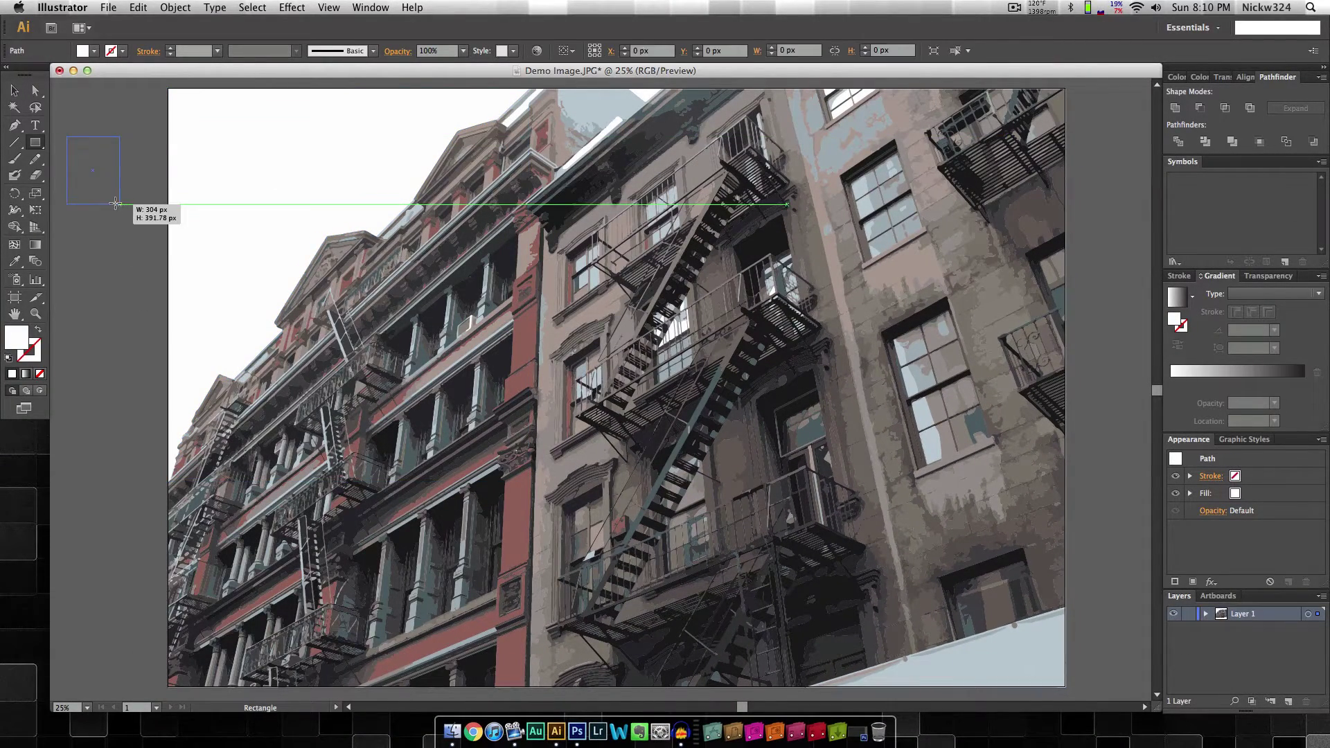
double_click(24, 339)
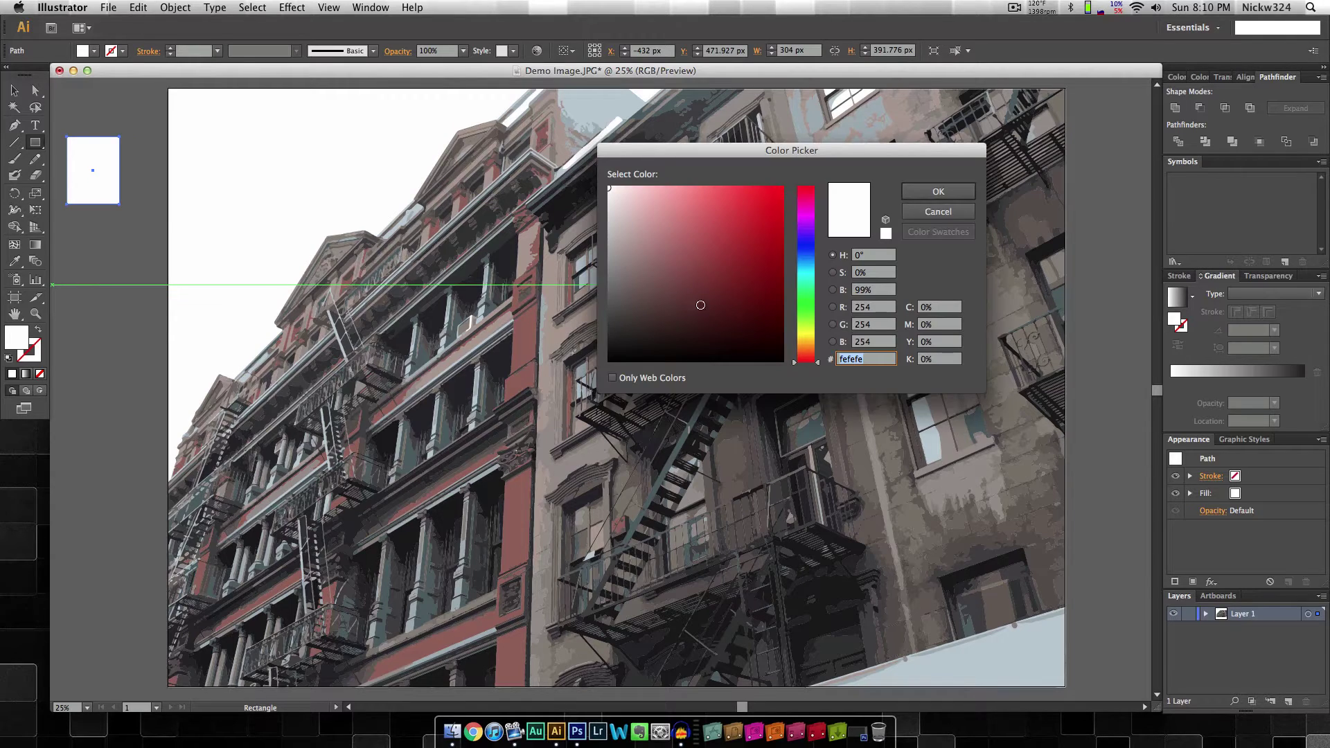
drag(807, 264, 807, 262)
click(689, 275)
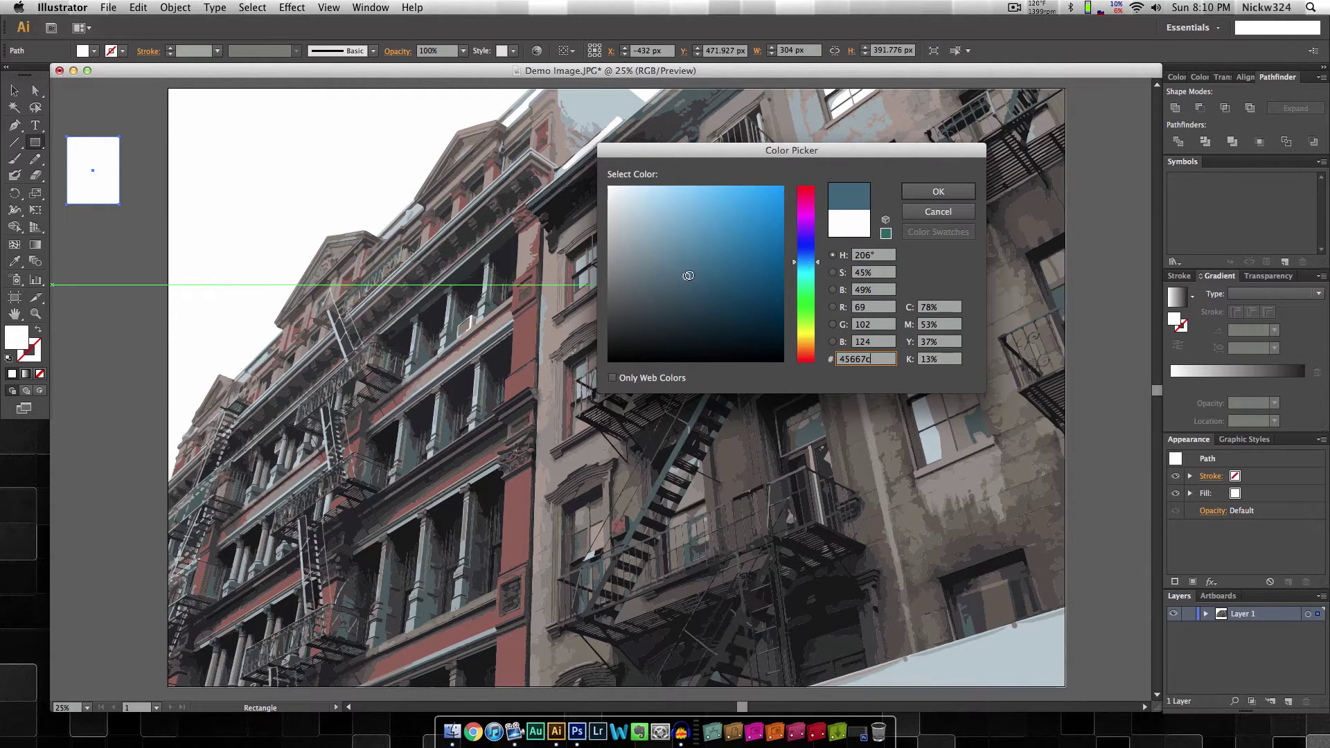
click(938, 191)
- Fill the large white sky shape and the small sky patch above the middle building with the swatch rectangle's blue
click(16, 90)
click(284, 136)
shift+click(646, 102)
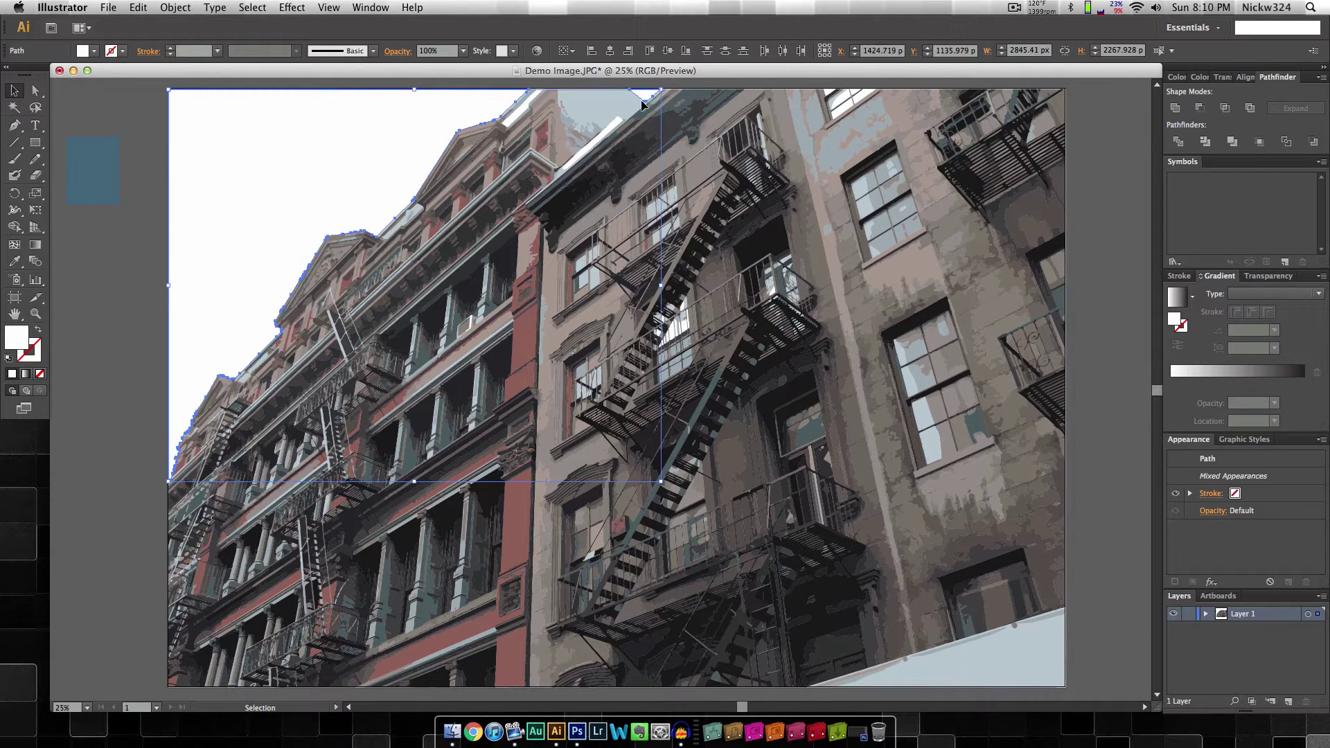
key(i)
click(111, 156)
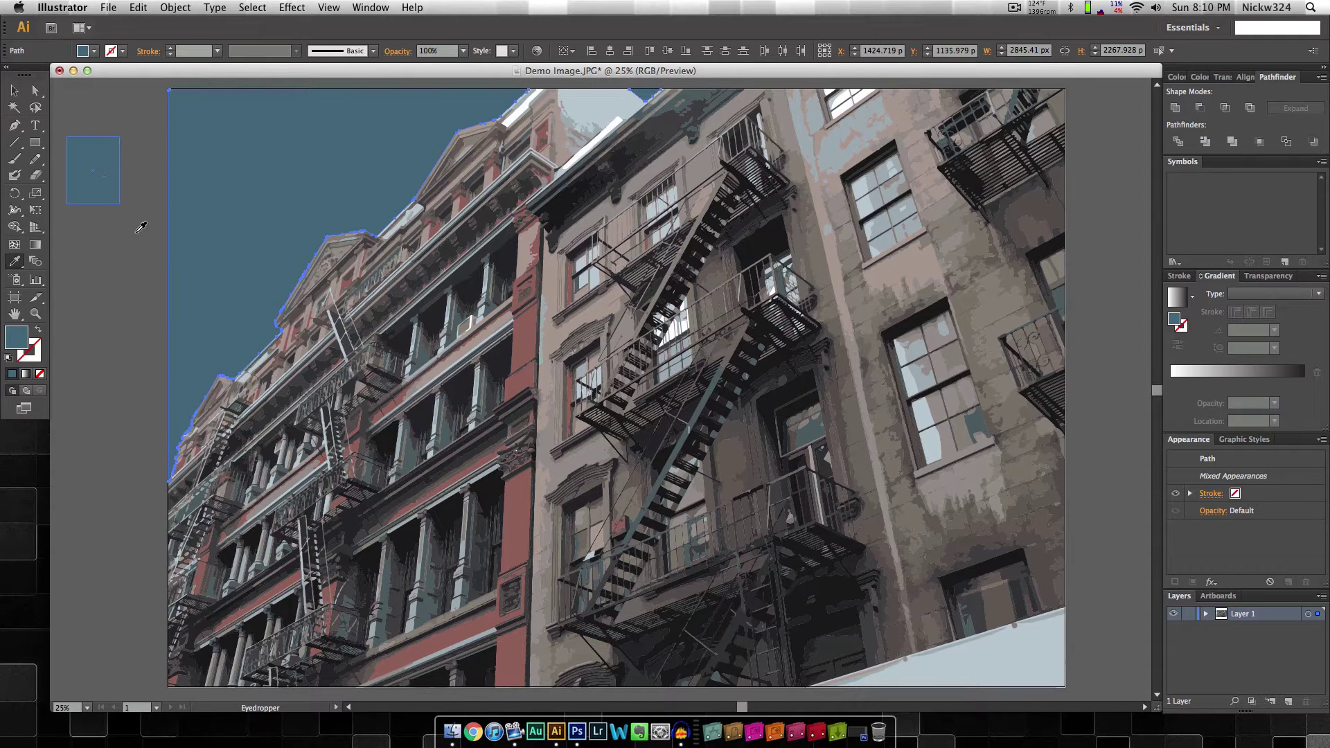
- Darken the sky shapes' fill to about #35596d and shift its hue slightly towards teal
double_click(17, 337)
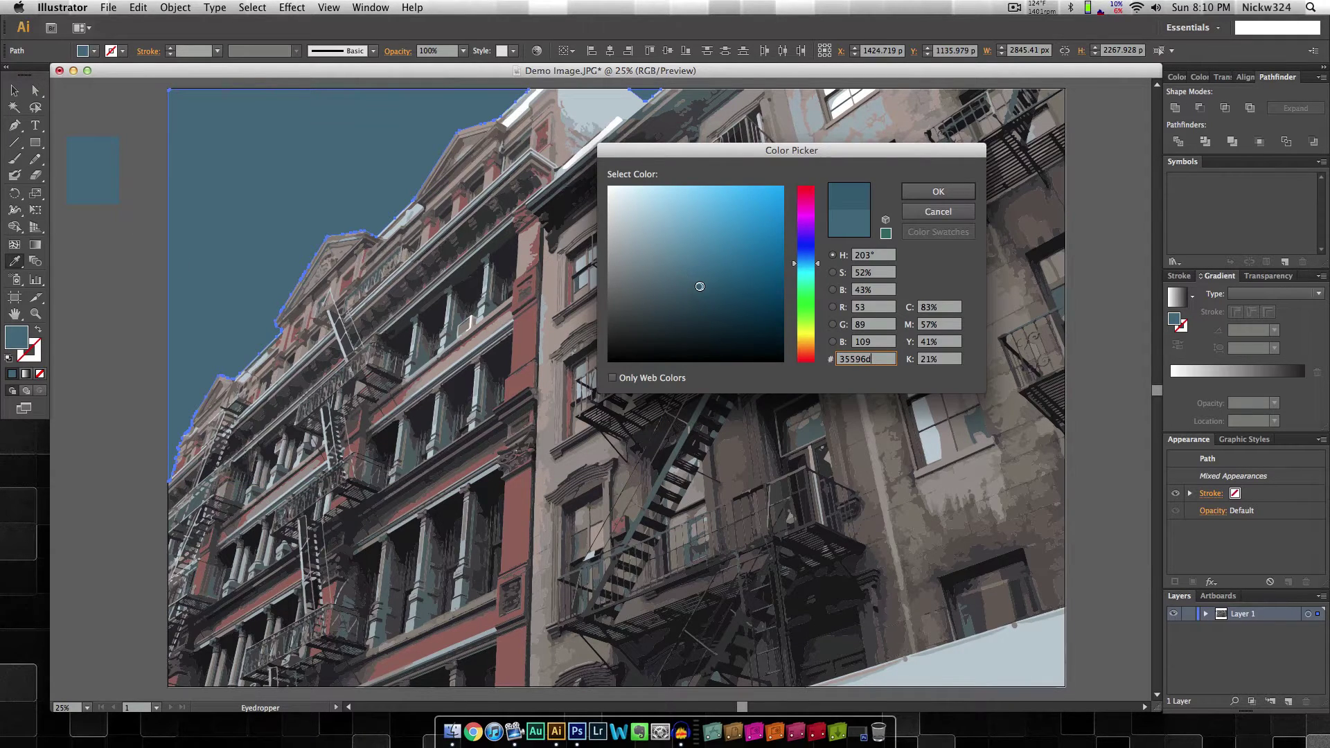
click(938, 191)
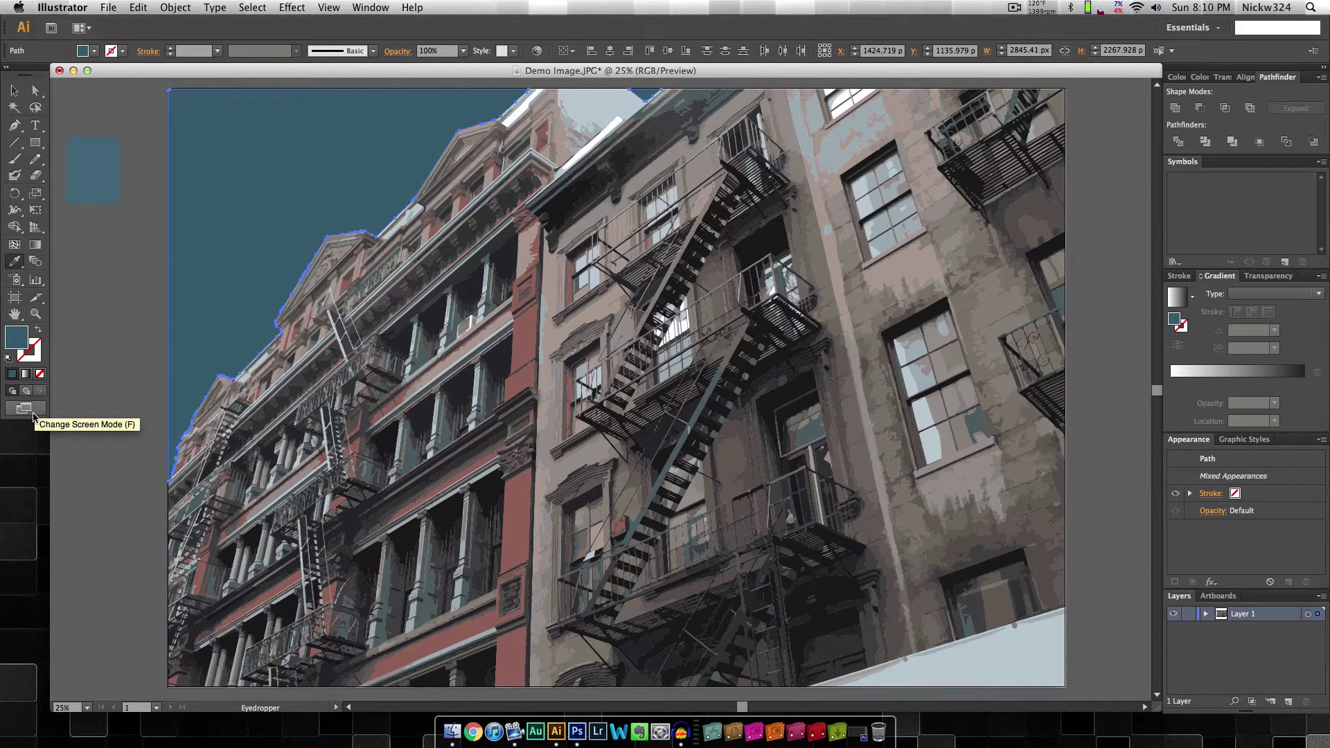
double_click(17, 337)
drag(806, 267, 806, 270)
click(957, 192)
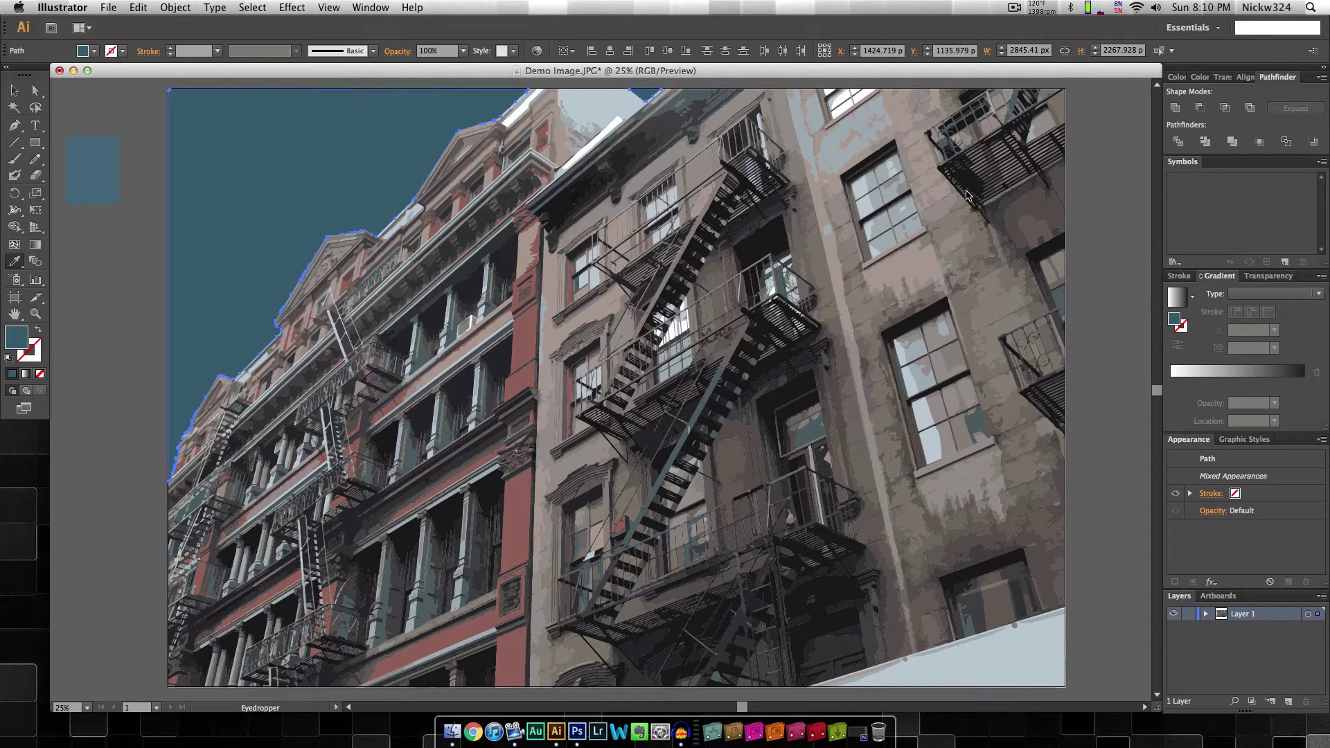
- Delete the blue swatch rectangle beside the artboard
click(14, 90)
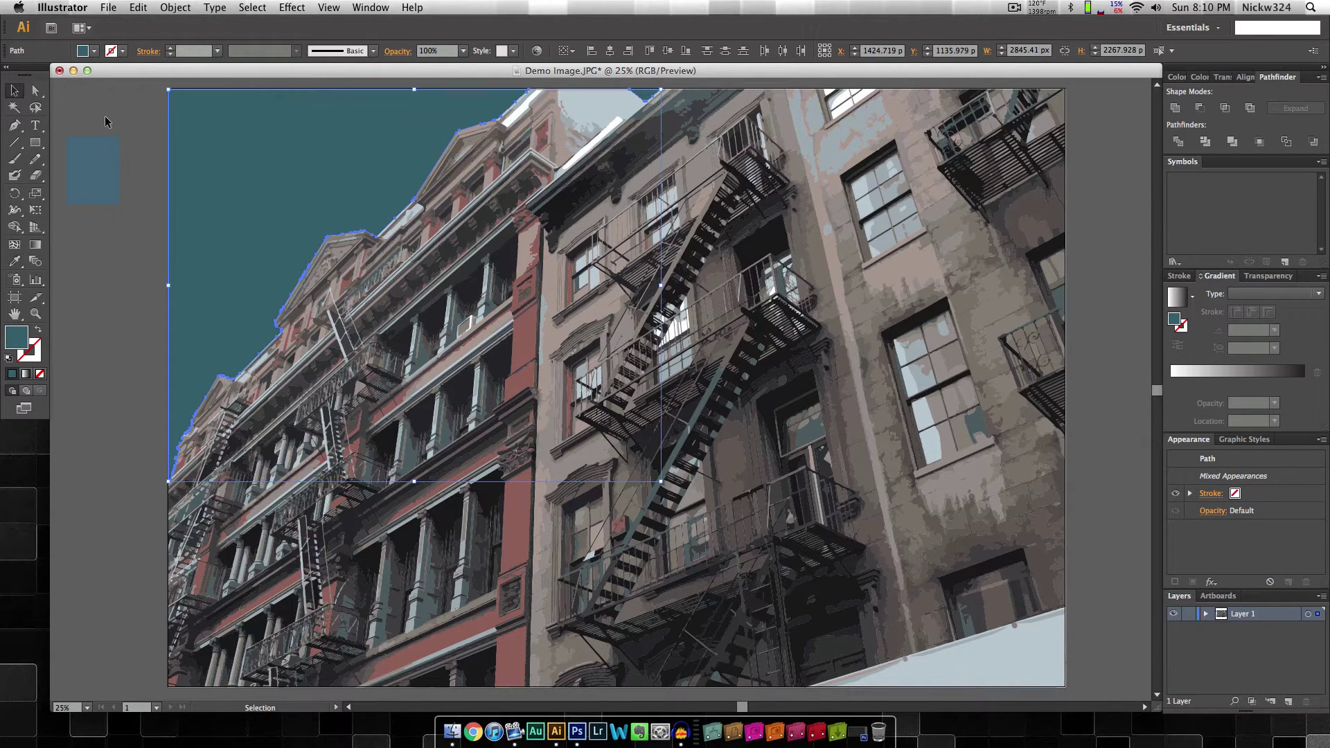
click(97, 163)
key(Delete)
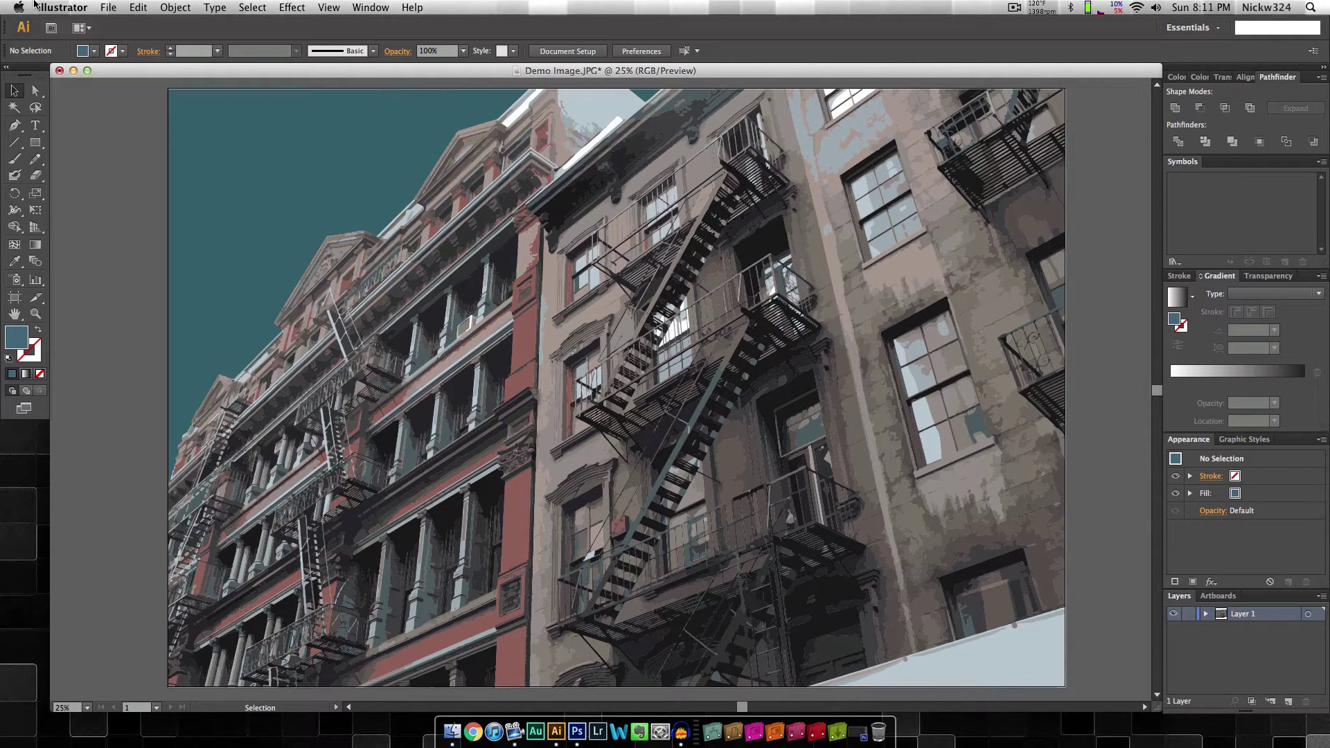
- Export the artwork to the Desktop as Demo Image.png at Screen (72 ppi) with Type Optimized (Hinted) anti-aliasing and a transparent background
click(108, 6)
click(142, 248)
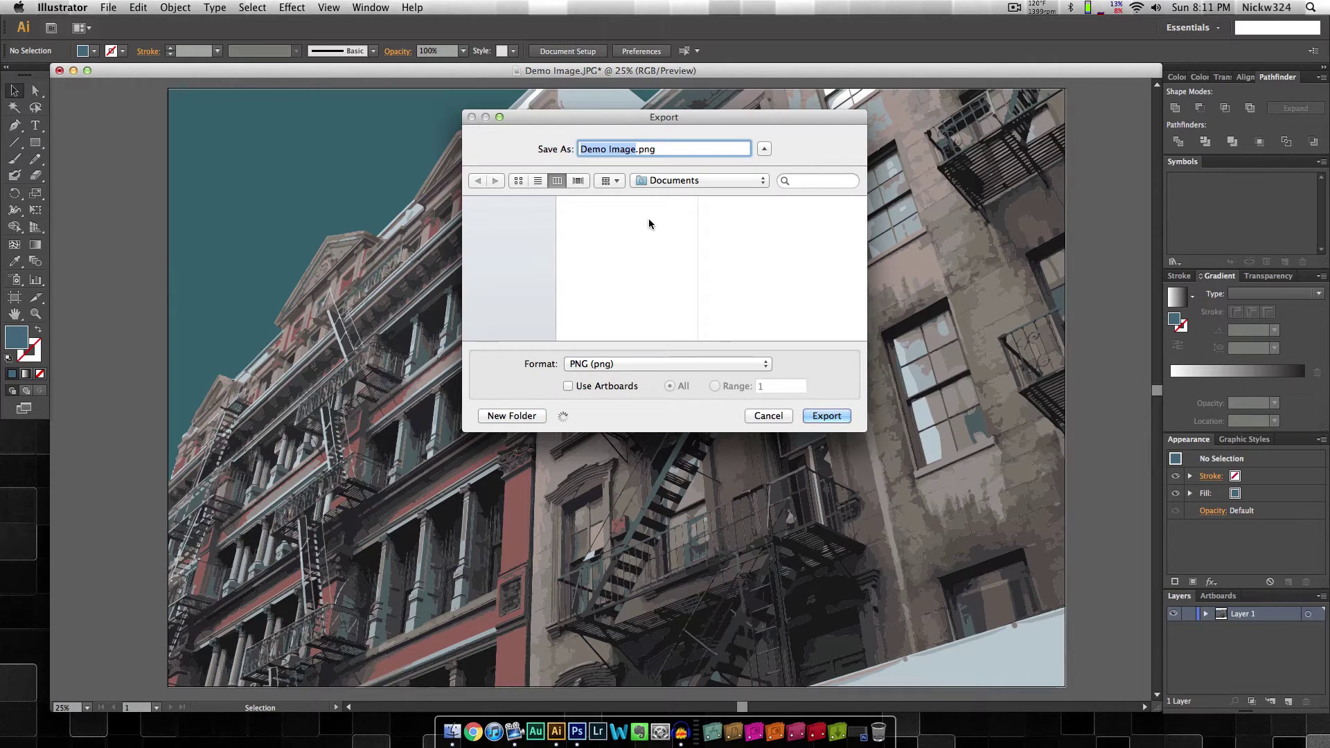
click(506, 245)
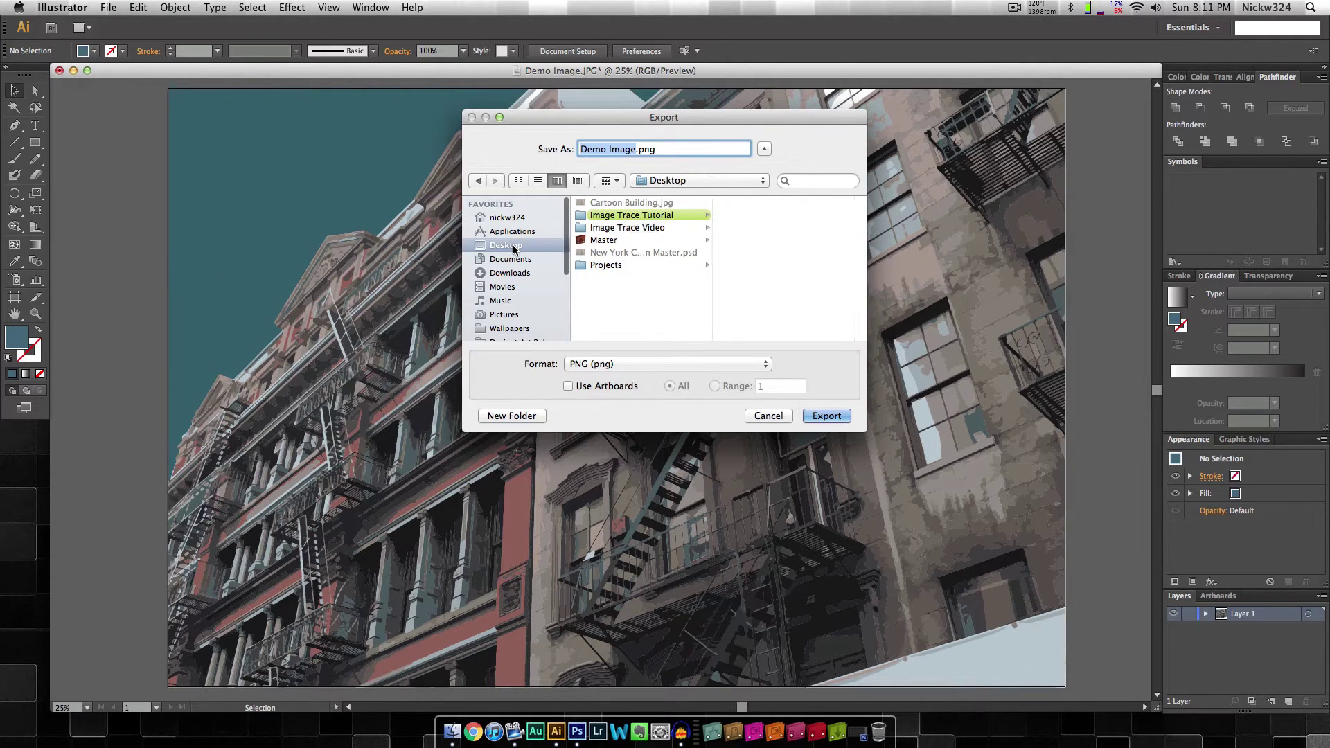
click(833, 416)
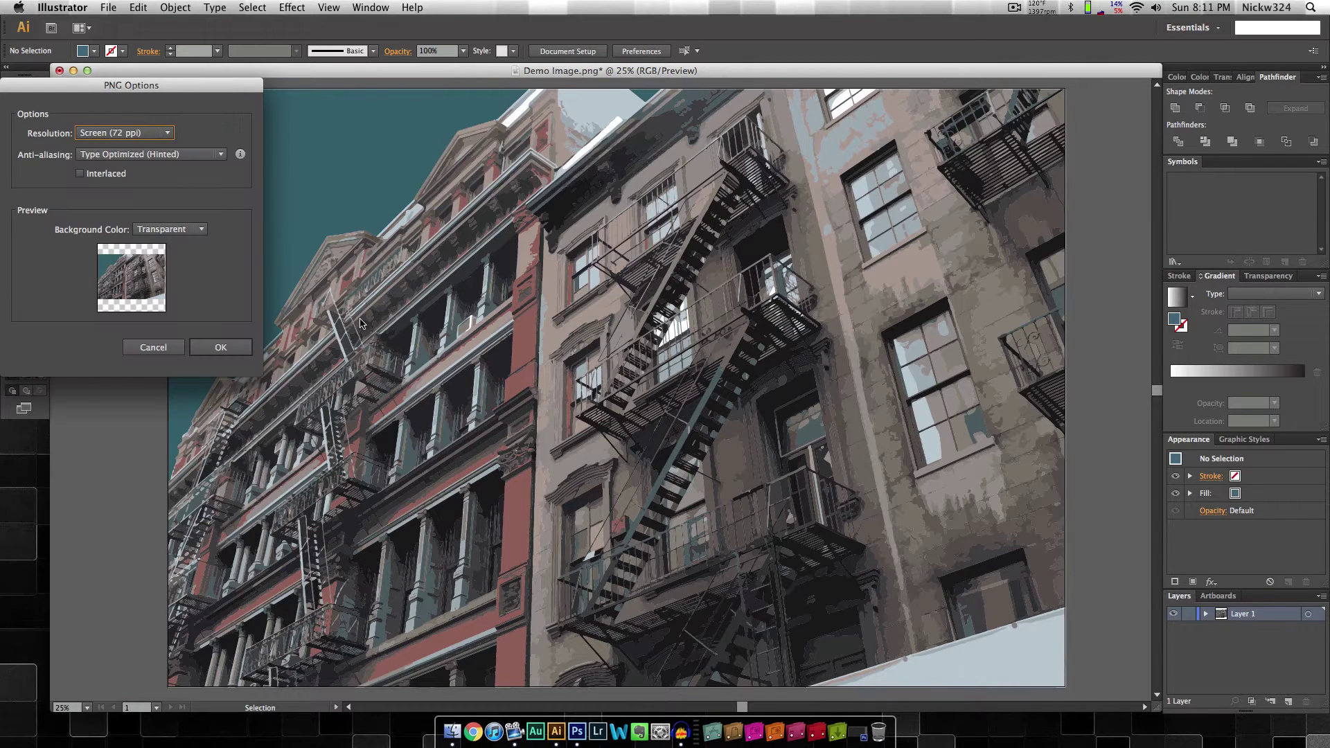
click(214, 346)
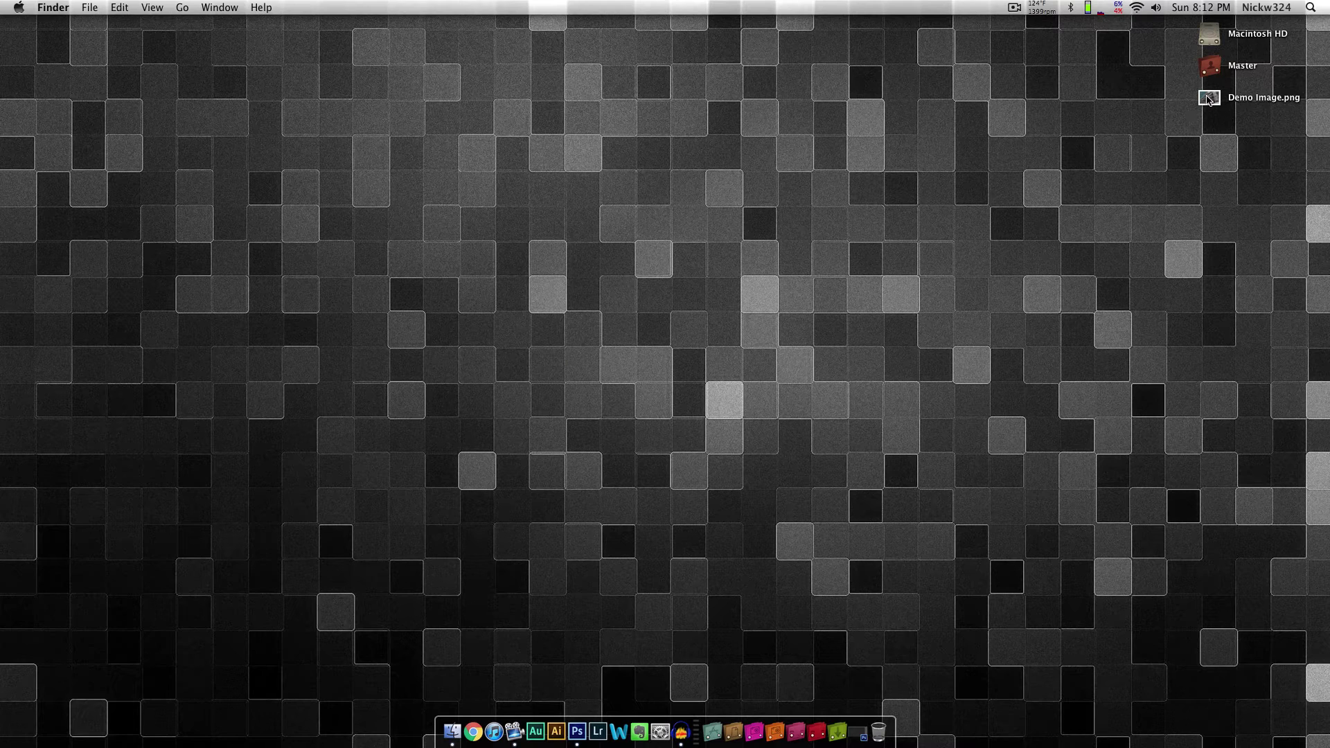
- Open Demo Image.png in Photoshop and scale the OG layer up slightly to cover the canvas edges, leaving nothing selected
drag(1208, 97, 574, 733)
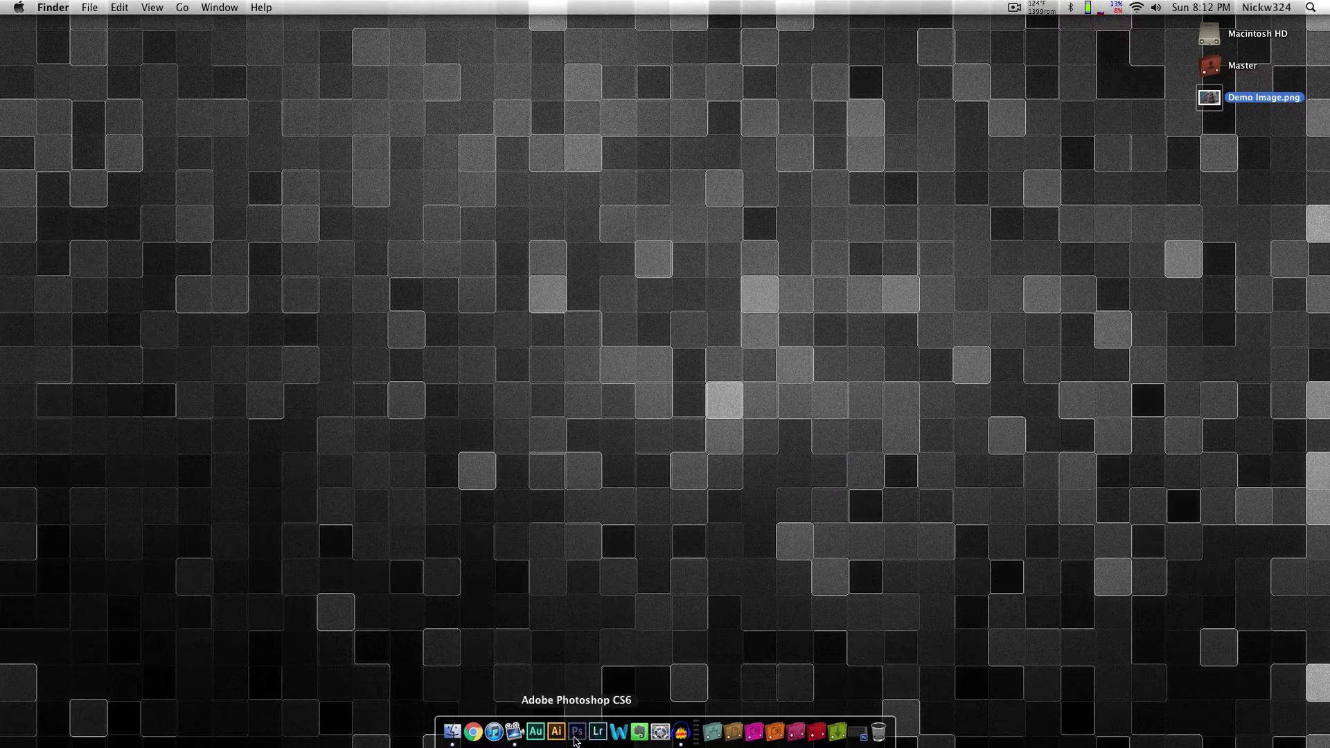
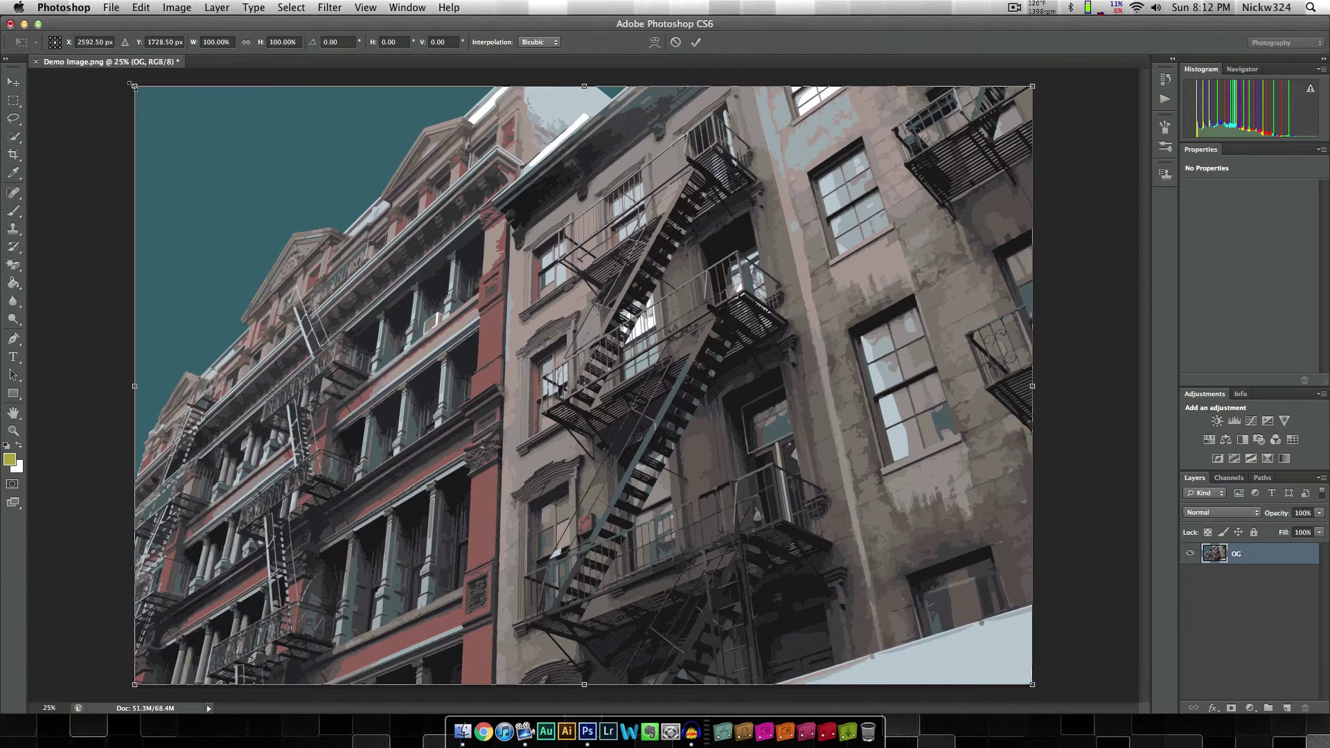
drag(128, 84, 128, 82)
key(Return)
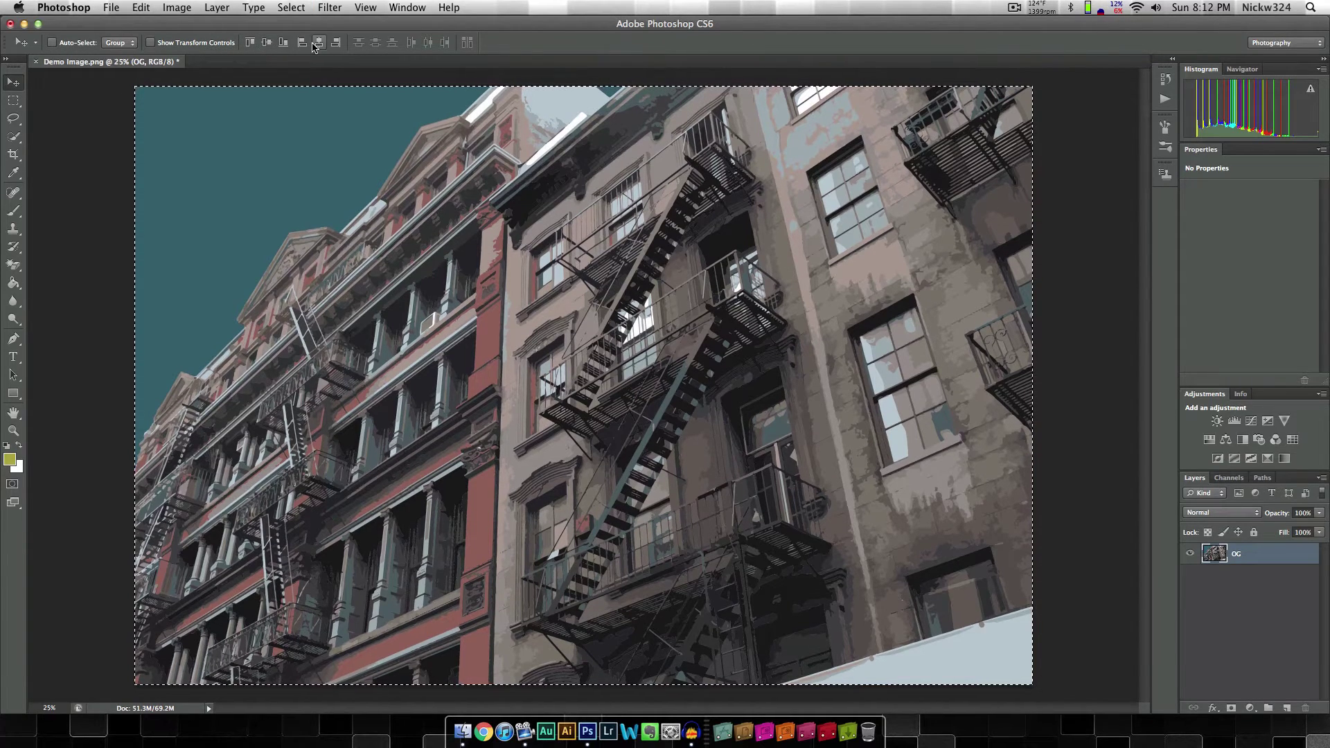
key(super+d)
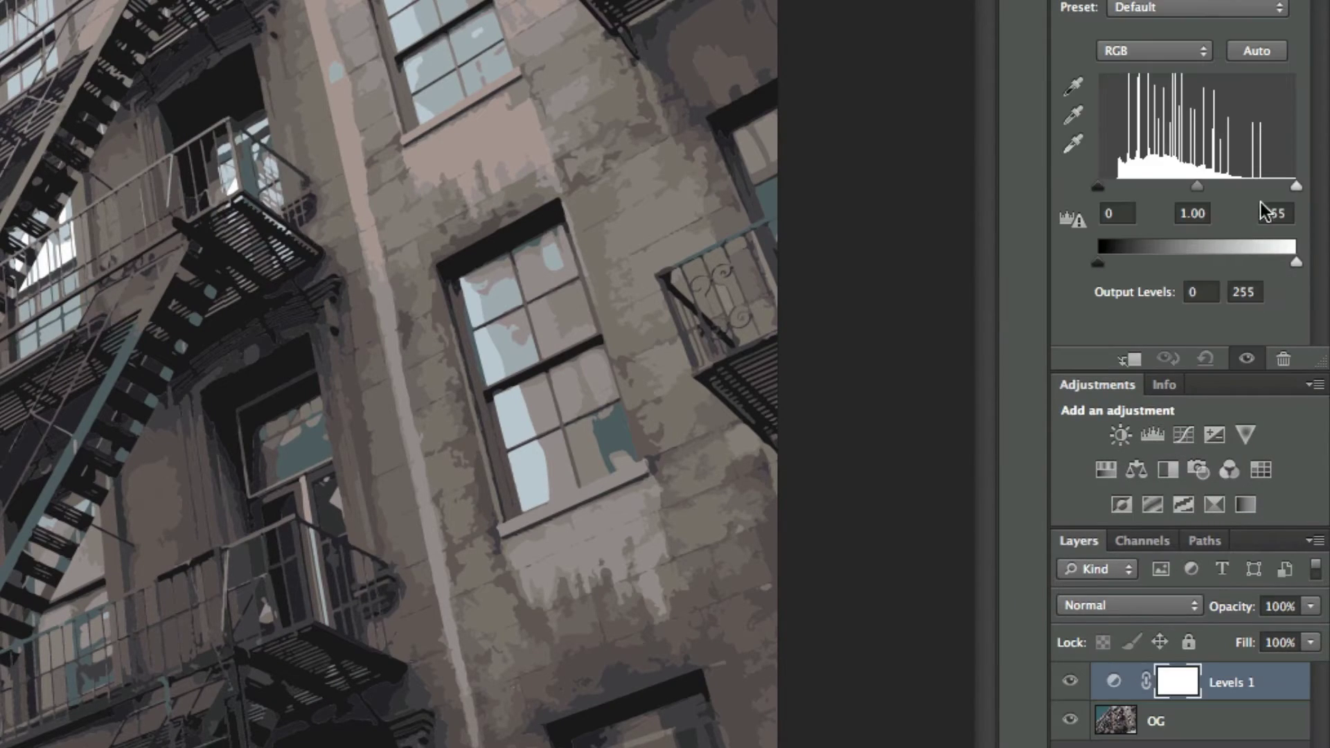
- Set the Levels adjustment's input values to 22, 1.05 and 210, and add a Curves adjustment with a slight midtone change
drag(1293, 186, 1277, 183)
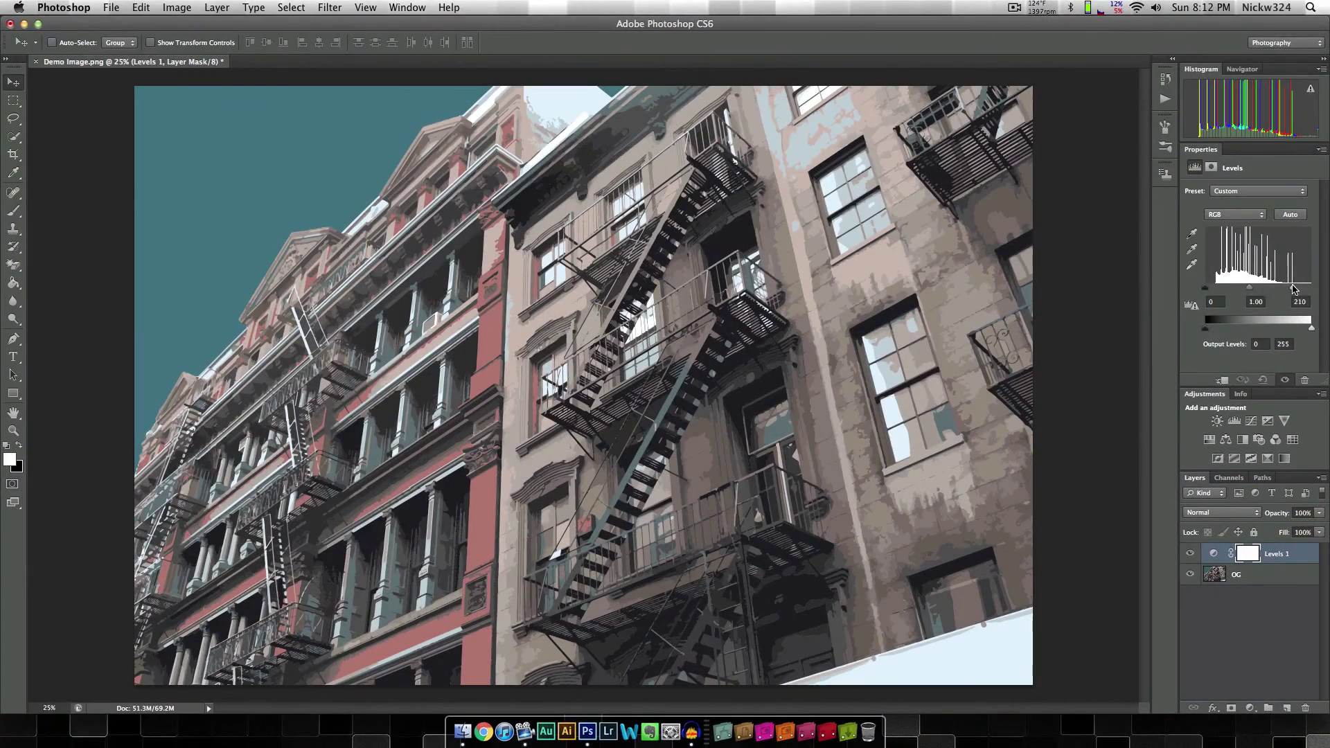
drag(1194, 285, 1251, 293)
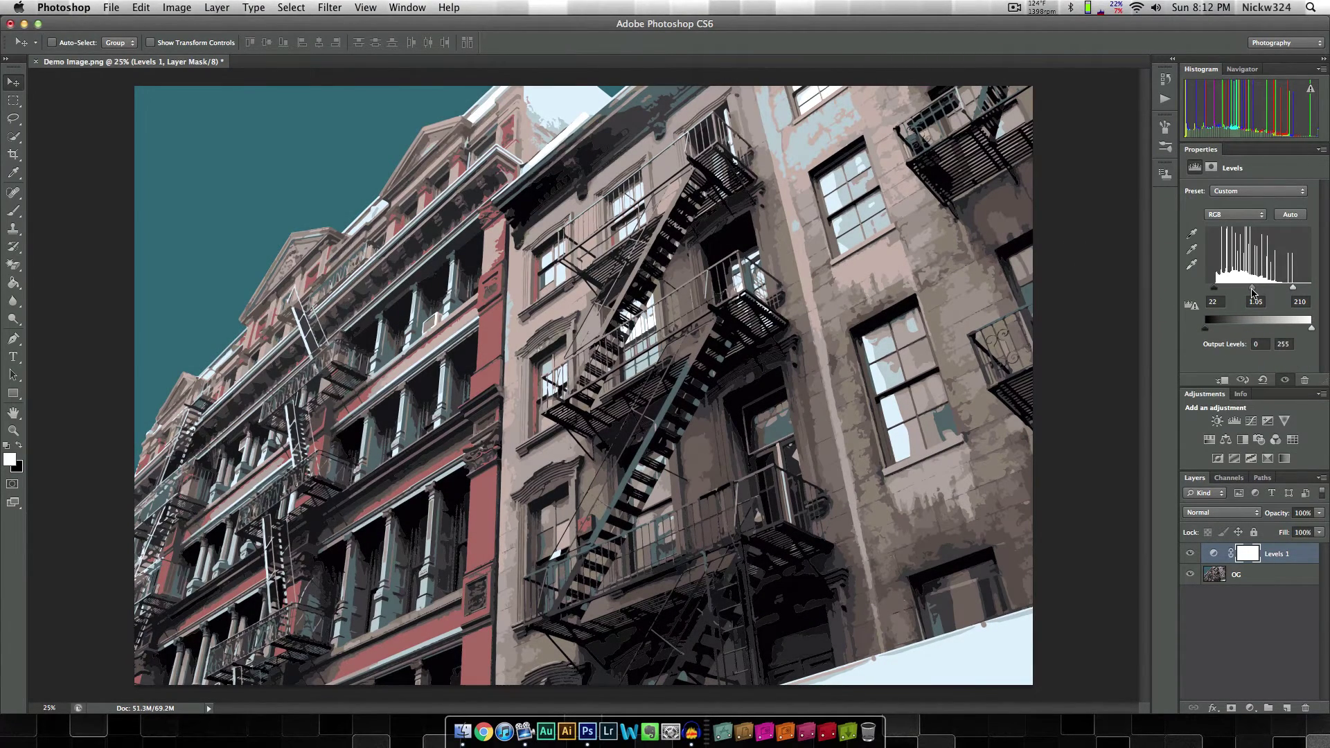
click(1250, 420)
mouse_move(1250, 279)
mouse_down()
mouse_move(1280, 251)
mouse_move(1247, 282)
mouse_up()
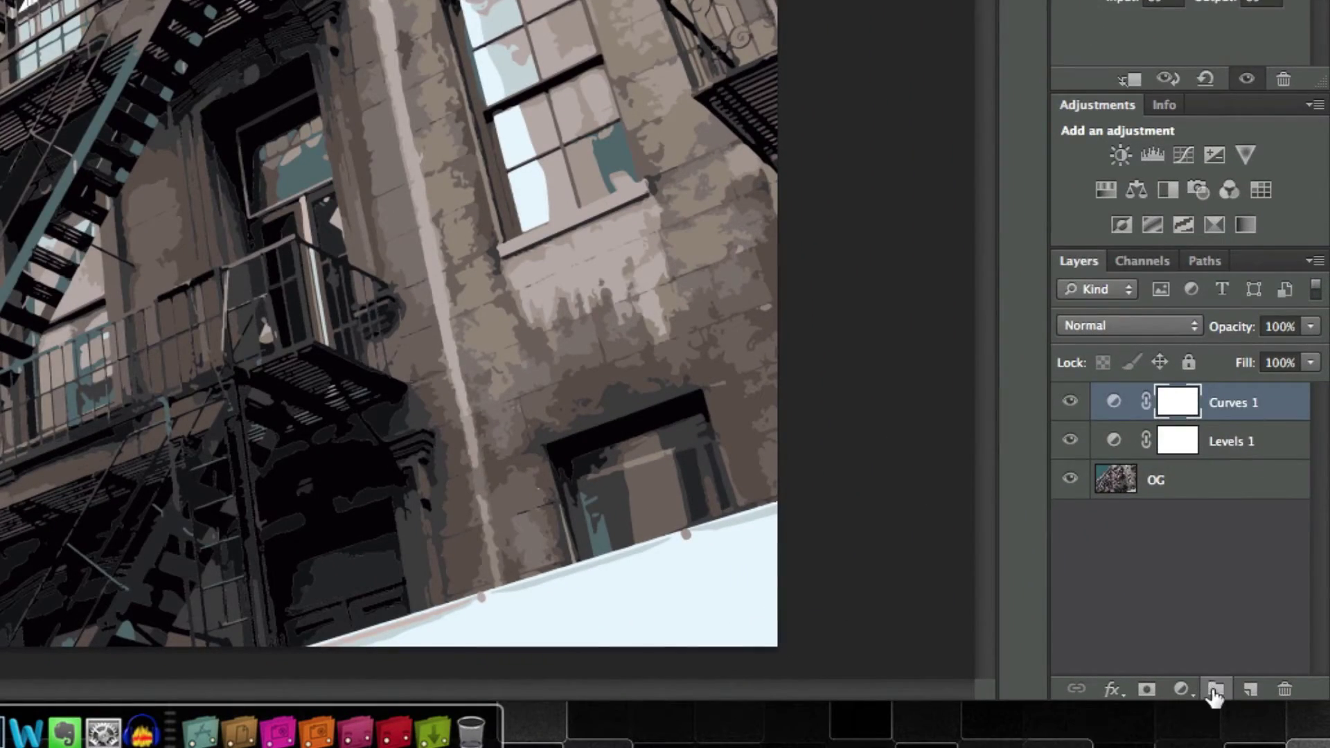
- Create a new layer group named OG IMAGE above the adjustment layers
click(1268, 707)
double_click(1174, 396)
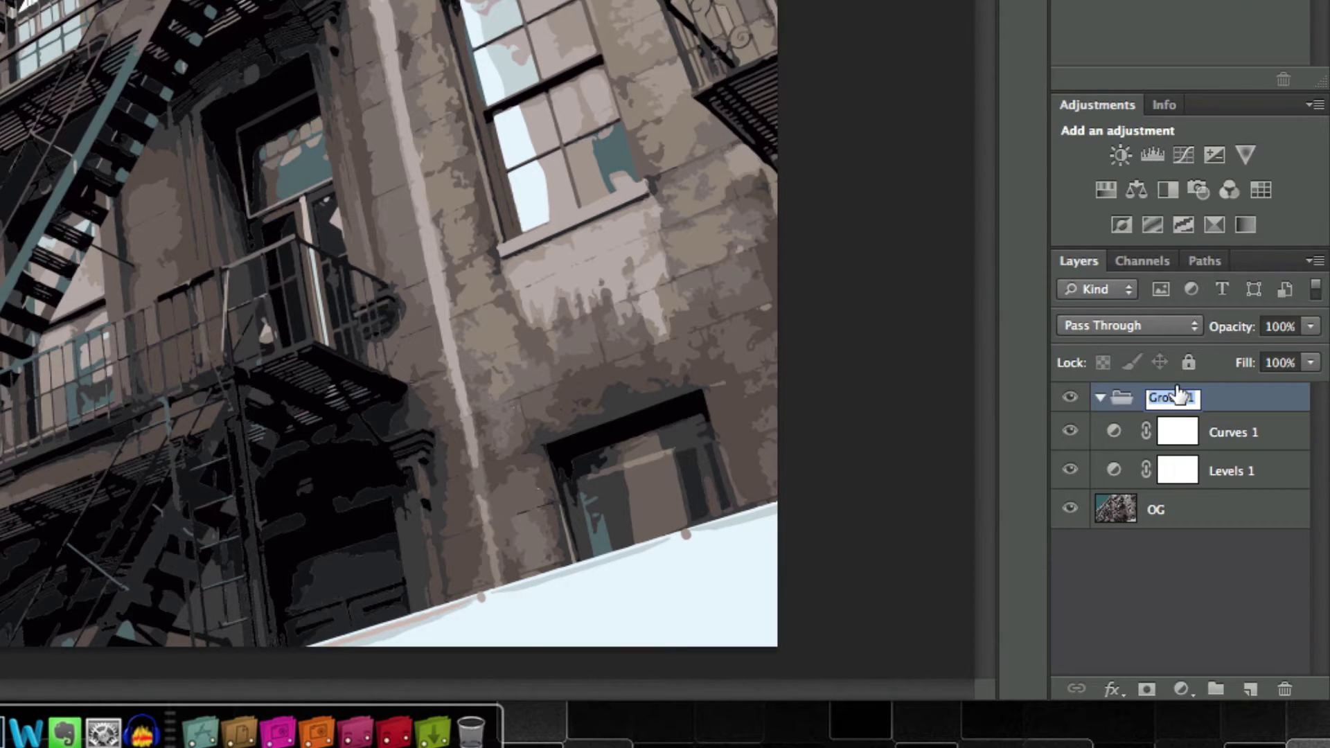
text(OG IMAGE)
key(Return)
- Move the Curves 1, Levels 1 and OG layers into the OG IMAGE group and collapse it
double_click(1240, 433)
key(Return)
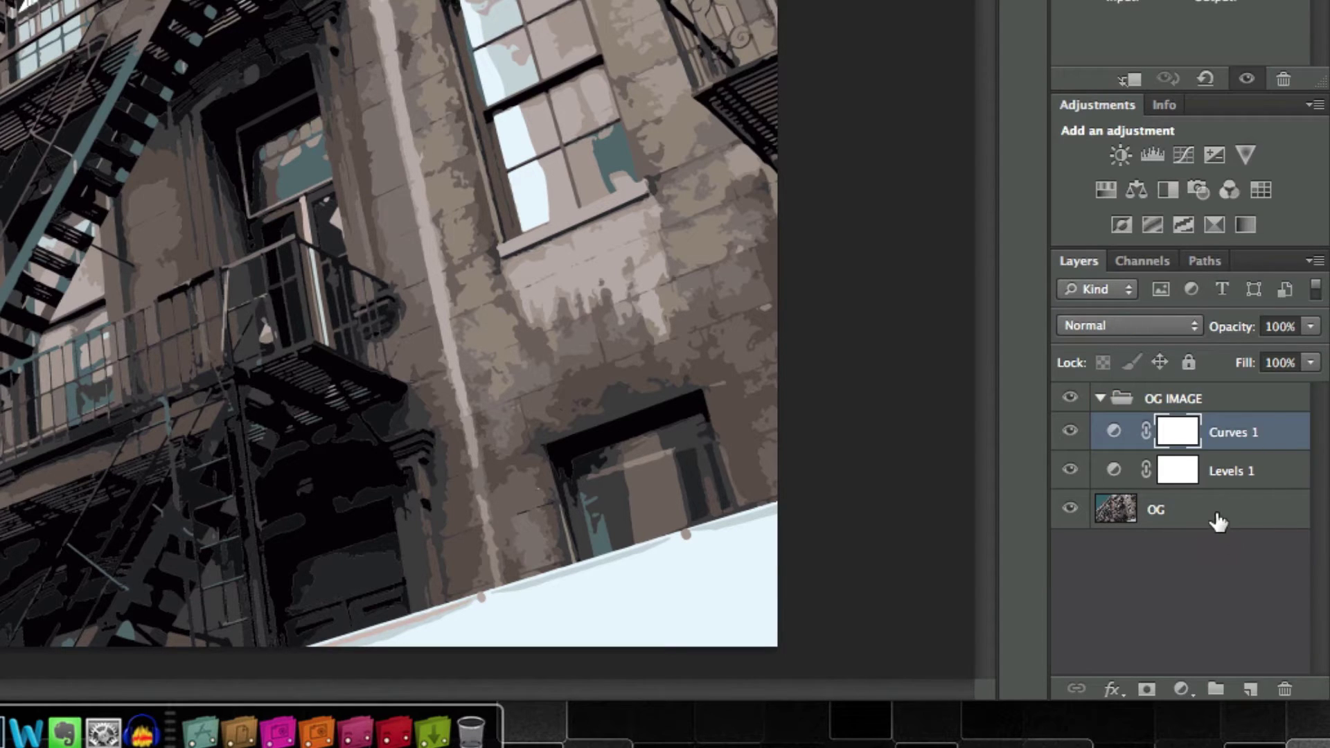
shift+click(1219, 510)
drag(1238, 459, 1233, 399)
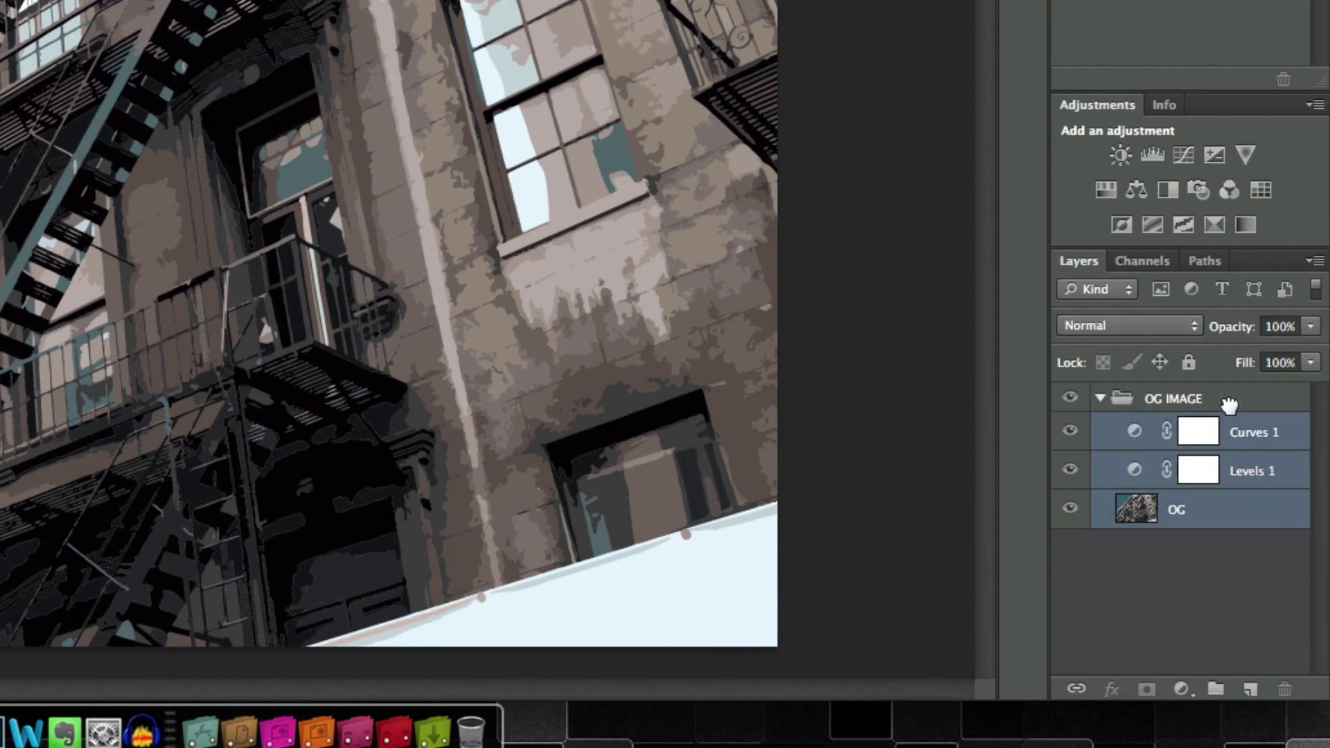
click(1101, 399)
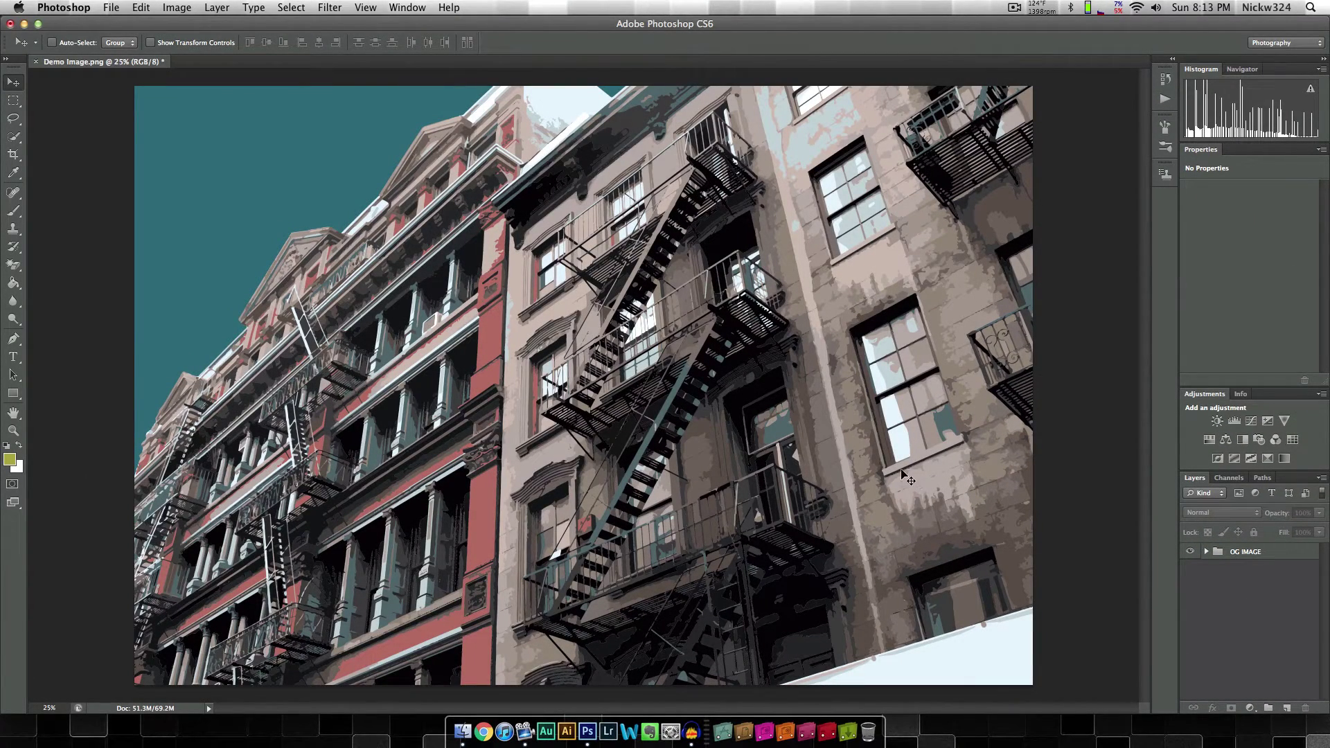
- Browse the Textures folder in Finder to the old postcards textures and preview old-postcard-1.jpg
click(900, 725)
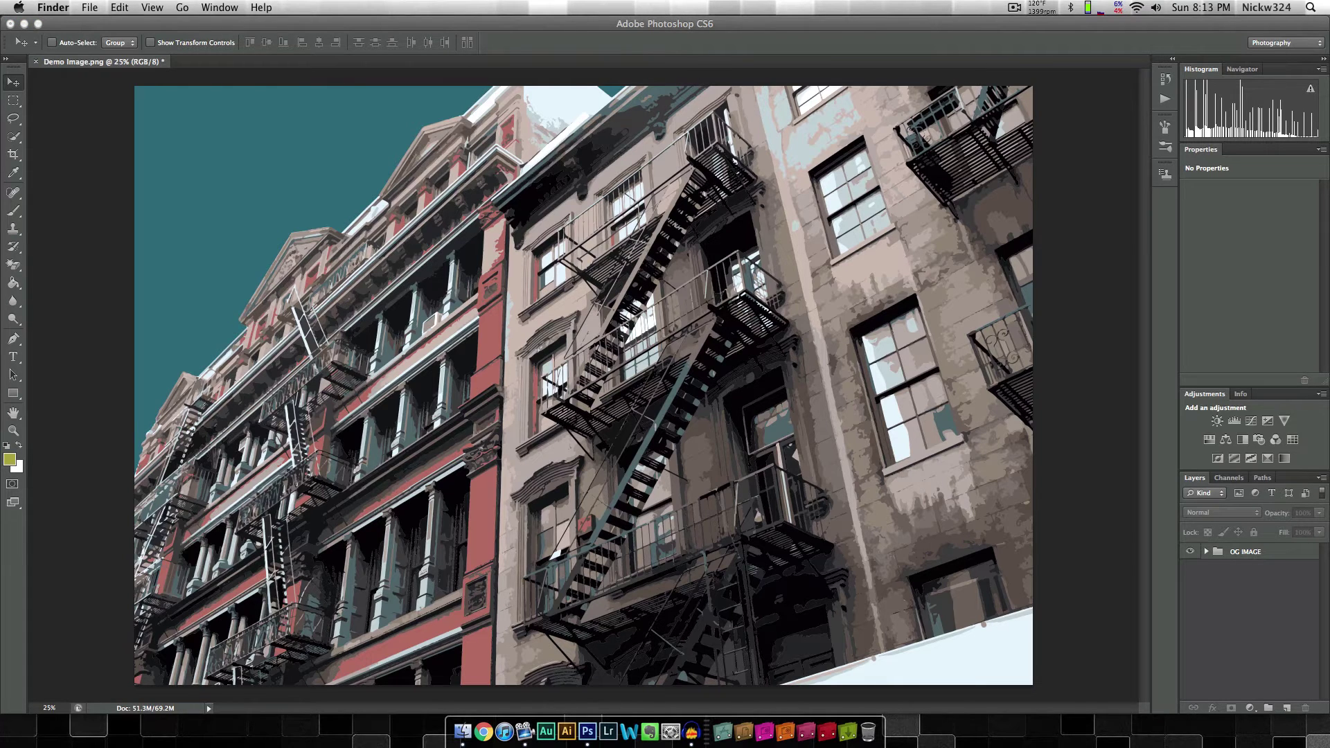
double_click(621, 231)
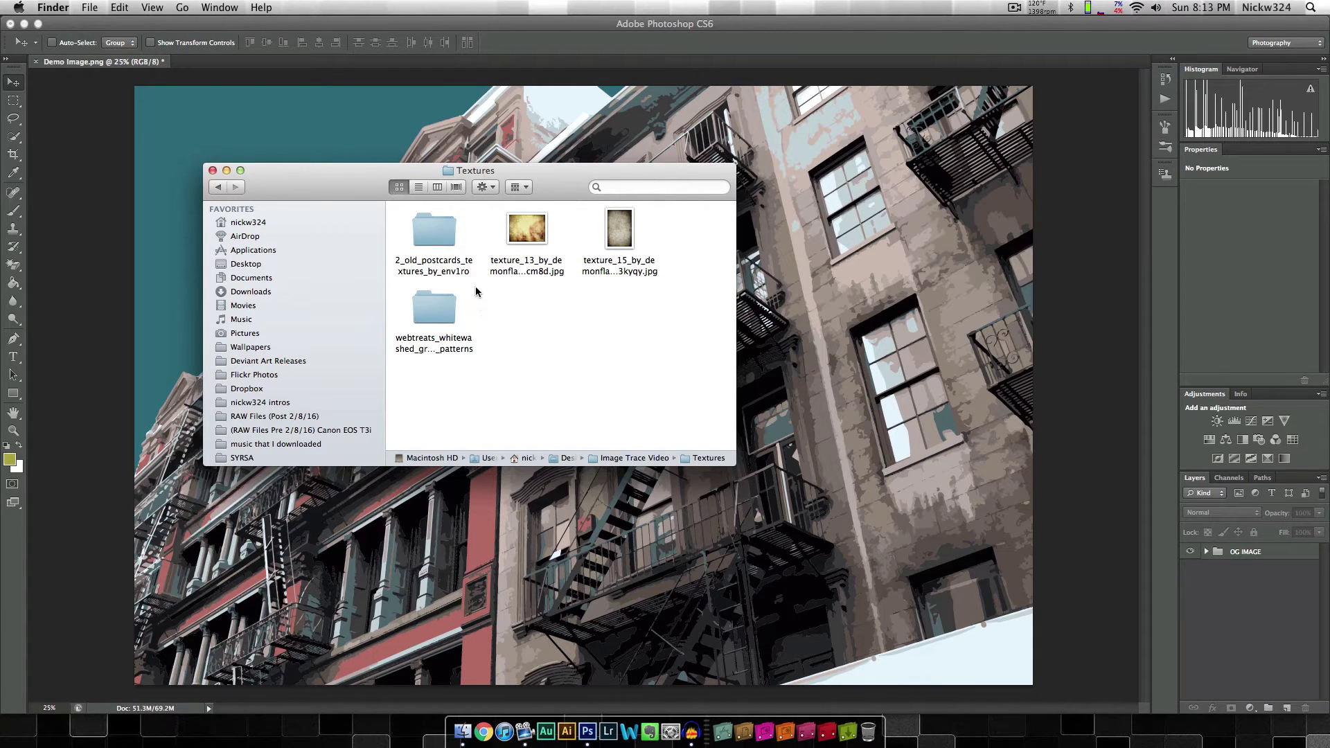
double_click(443, 232)
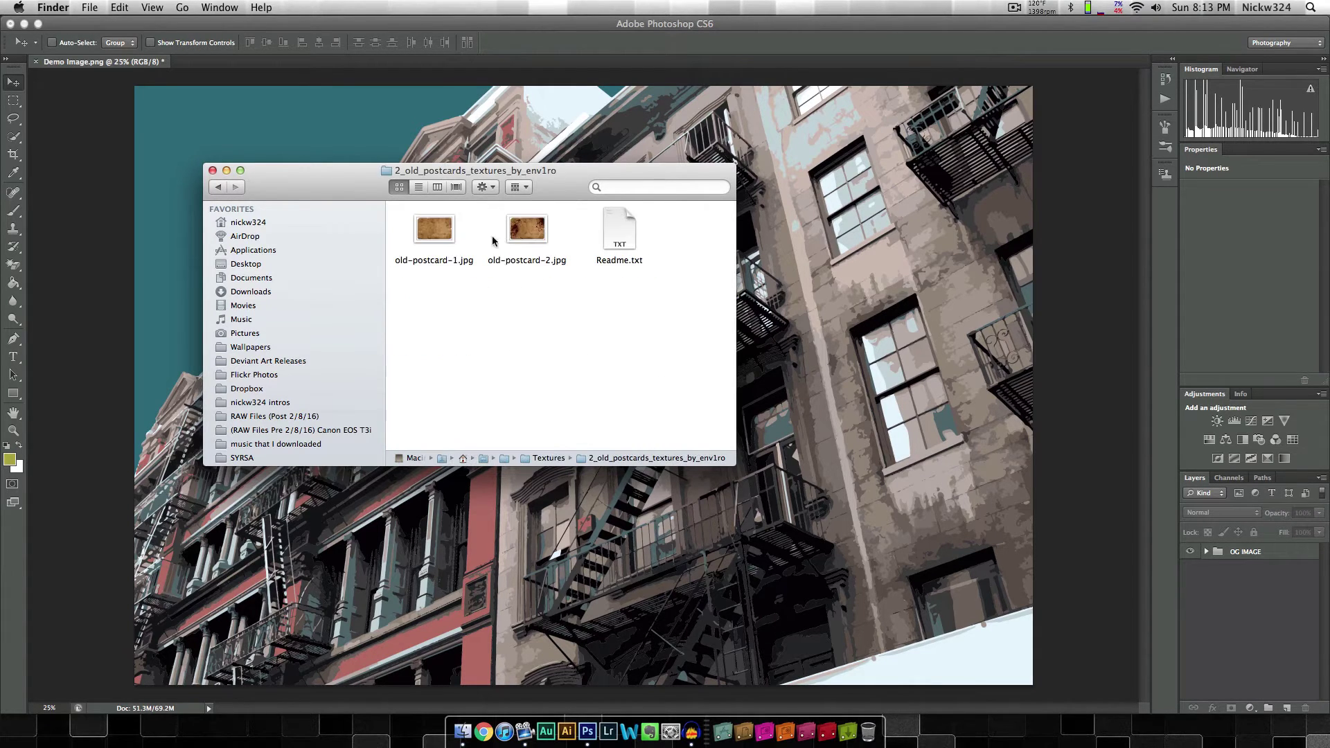
click(446, 235)
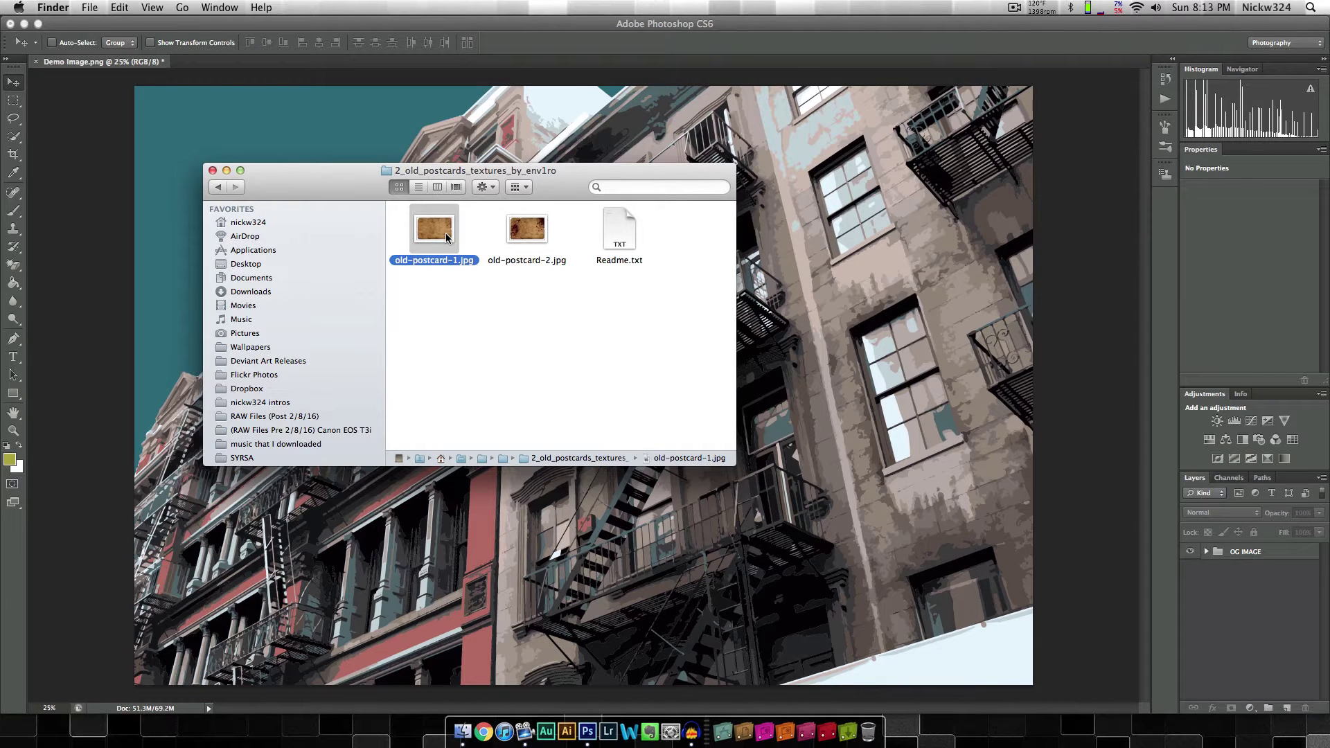
key(space)
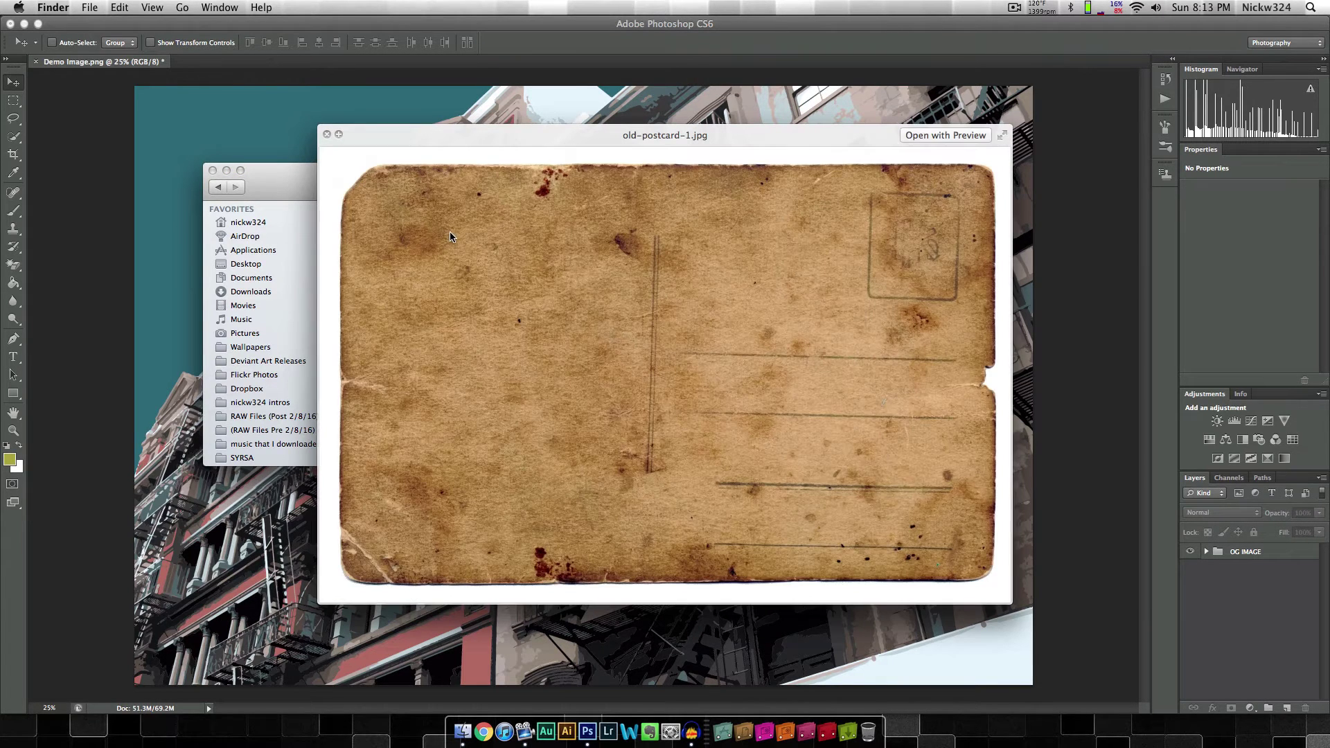
- Place old-postcard-1.jpg into the Demo Image document, scaled and positioned to cover the whole canvas
key(space)
click(858, 286)
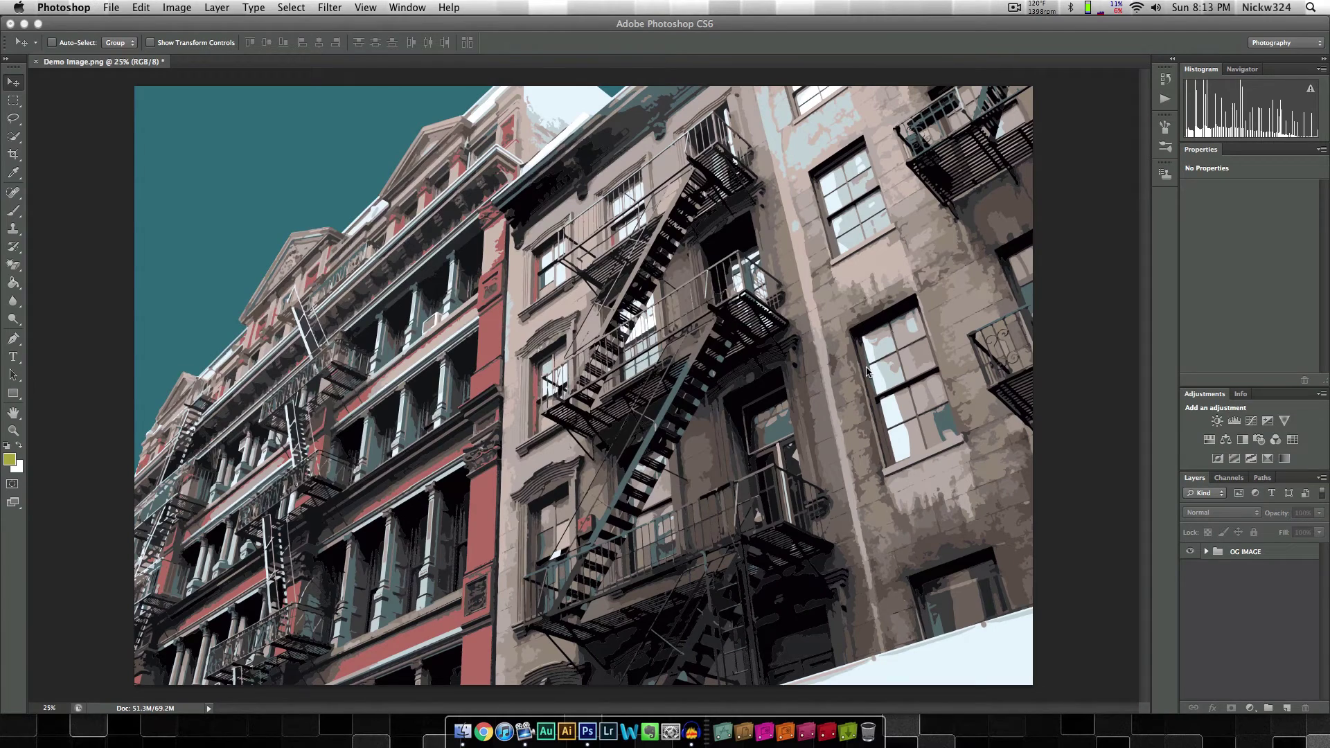
drag(866, 370, 547, 374)
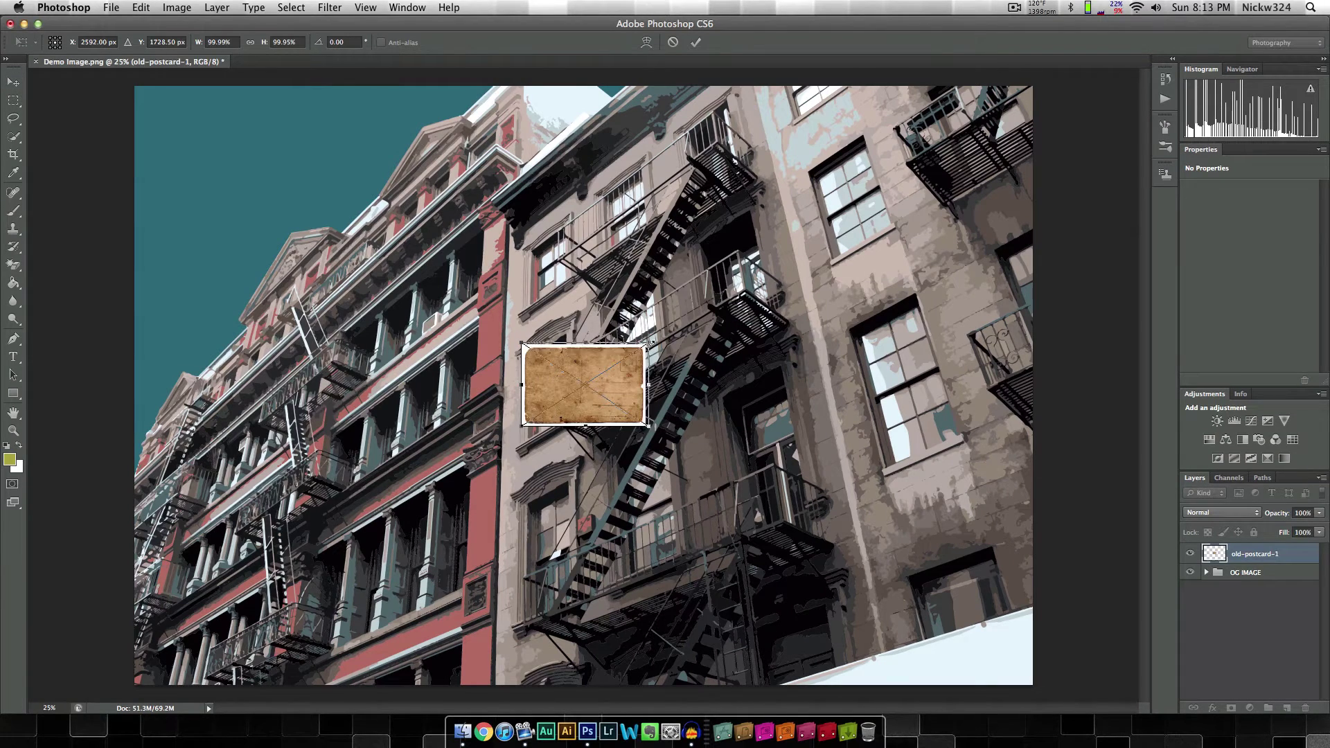
drag(645, 344, 1025, 89)
drag(767, 226, 275, 531)
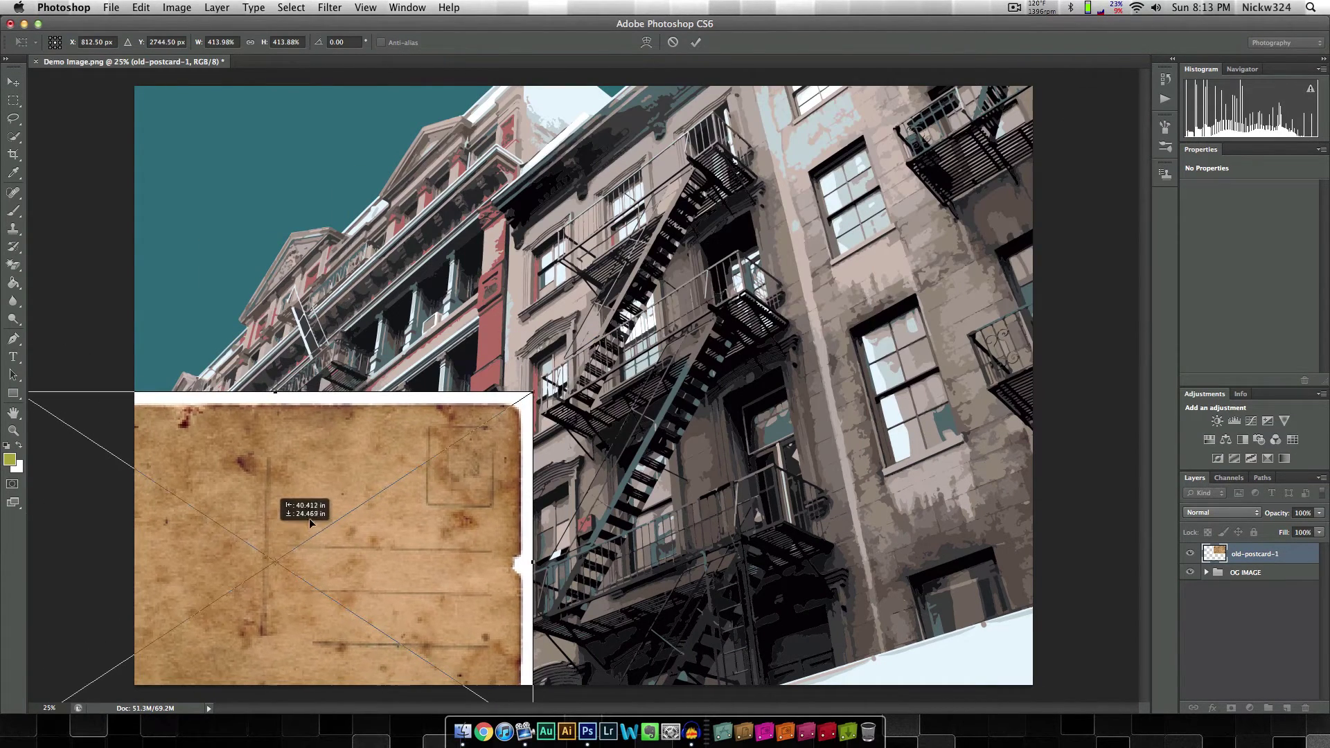
drag(533, 392, 1093, 21)
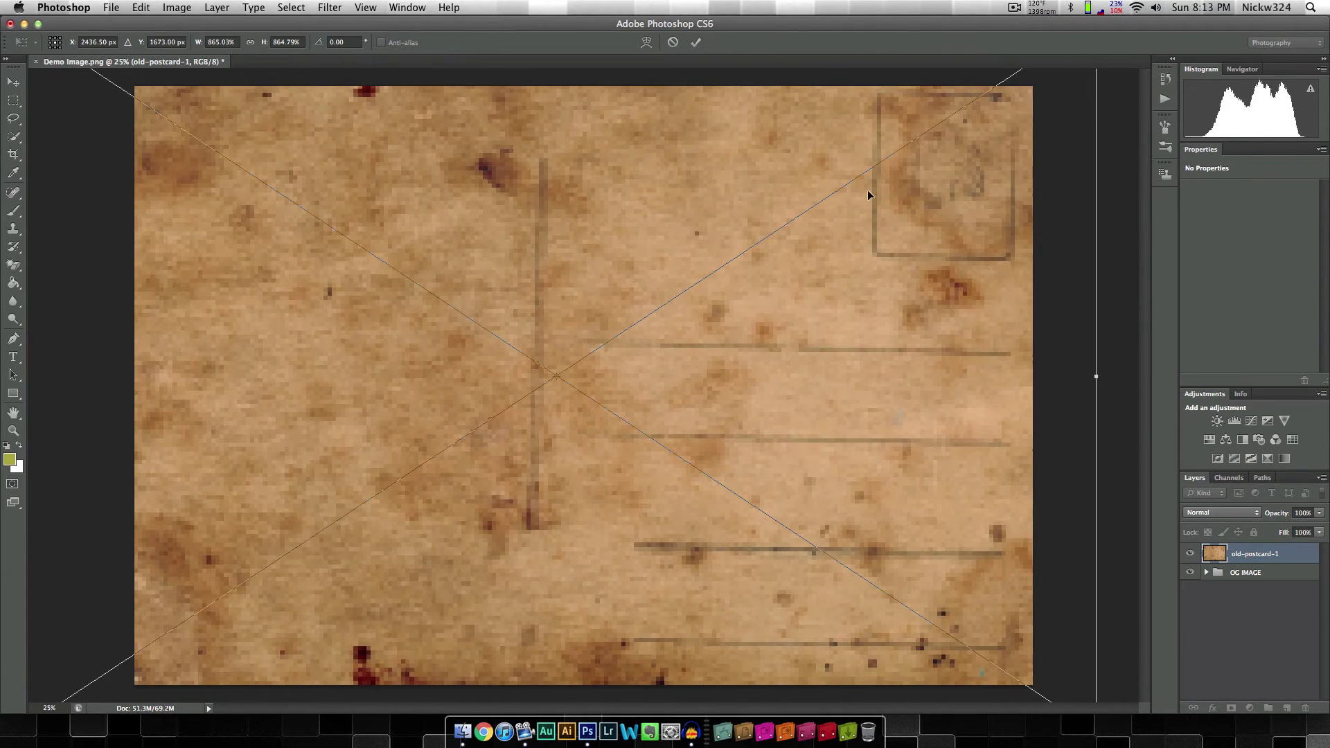
key(Return)
drag(819, 217, 846, 216)
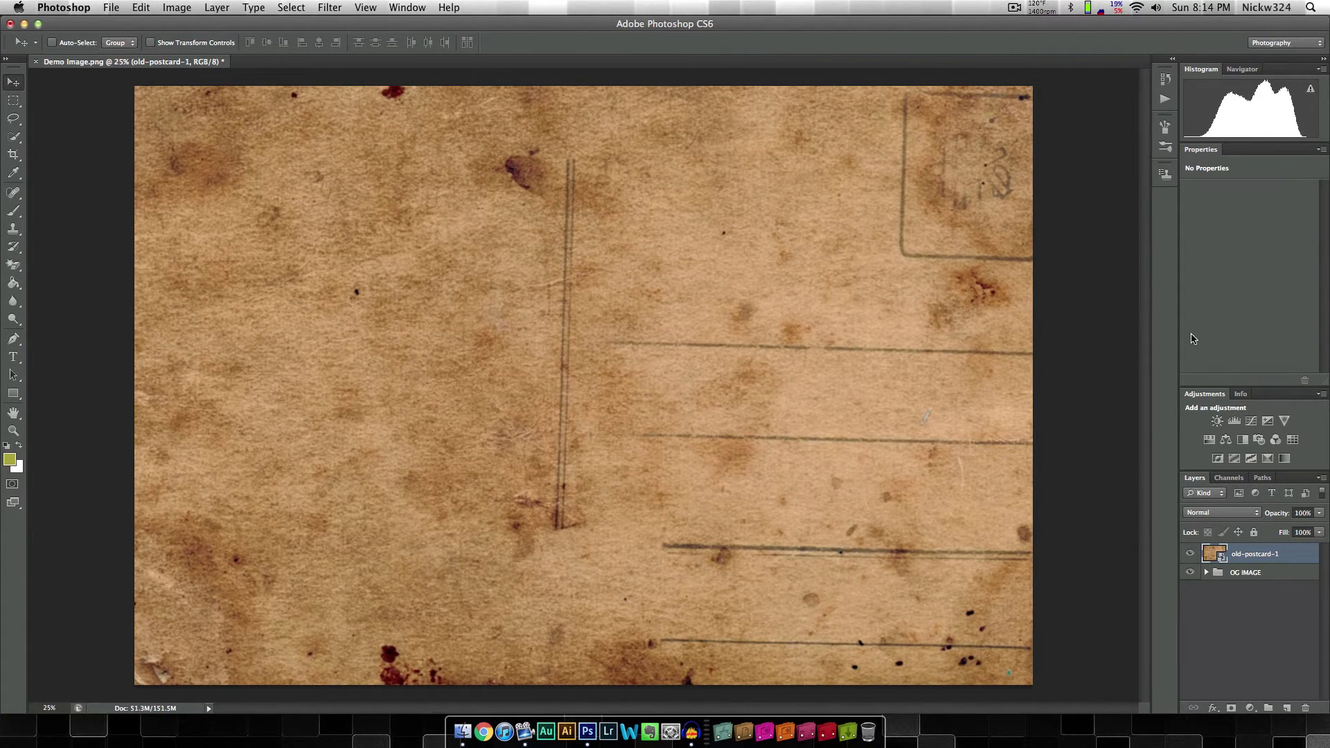
- Set the old-postcard-1 layer to Multiply blending at 68% opacity
click(1225, 512)
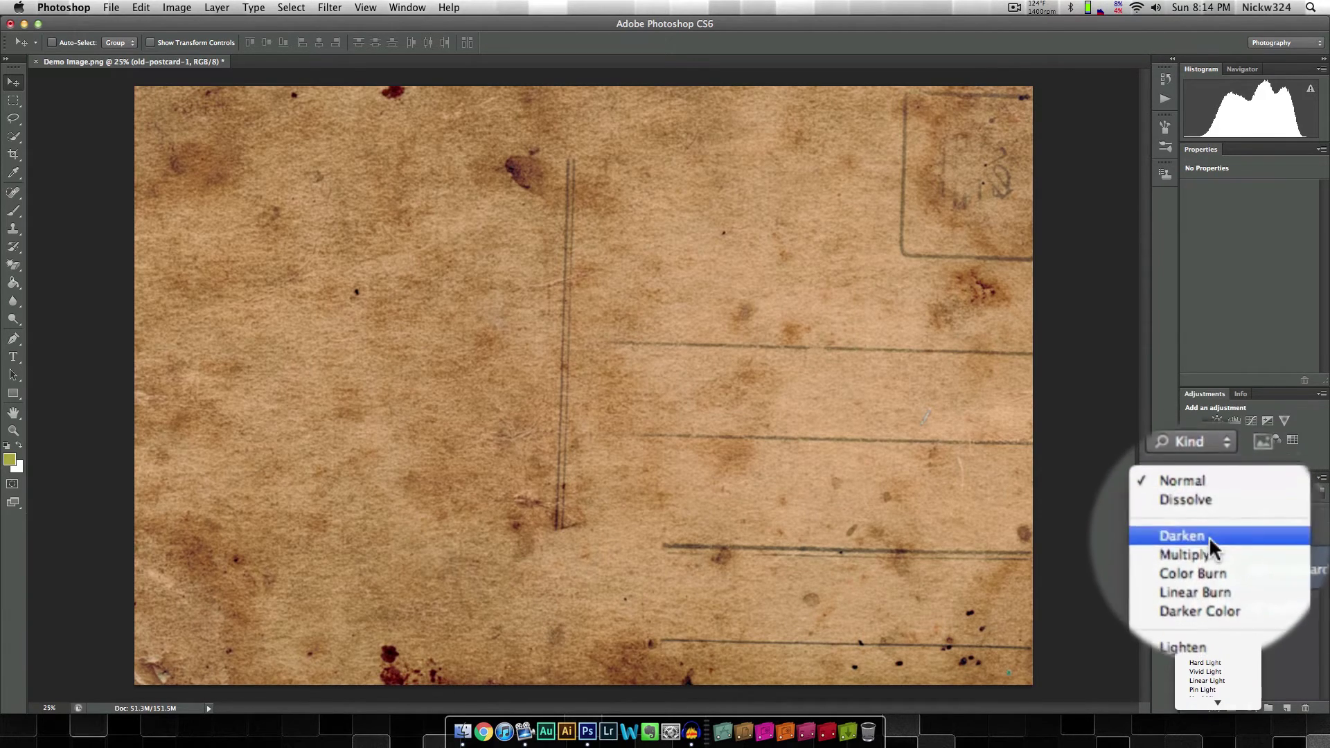
click(1208, 555)
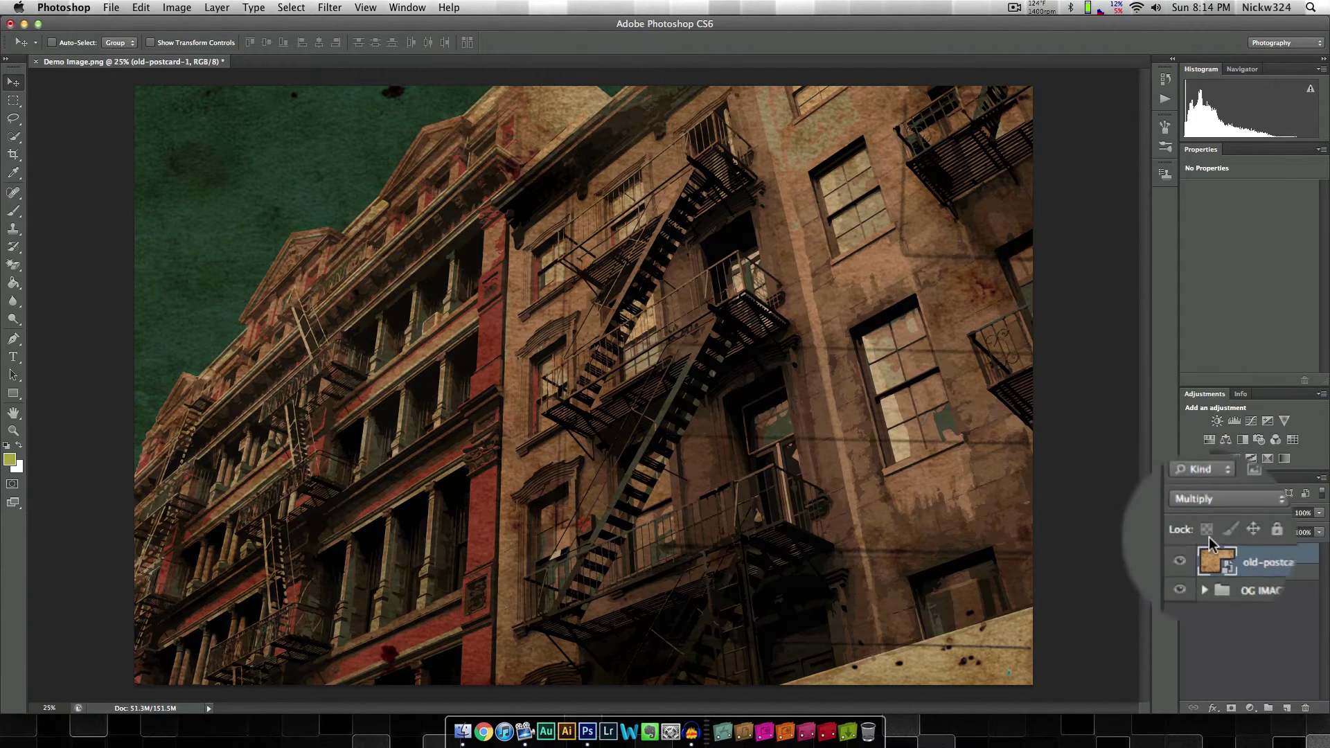
click(1319, 513)
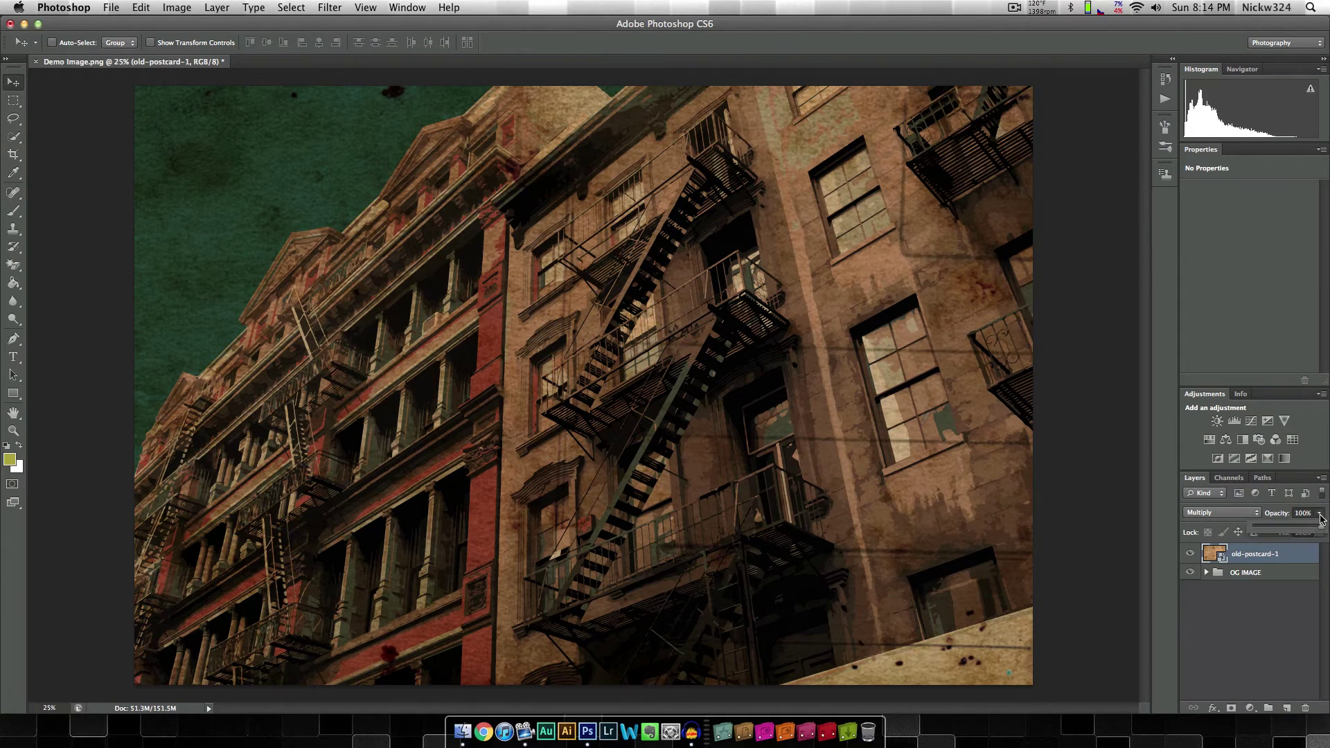
click(1280, 529)
drag(1279, 531, 1300, 531)
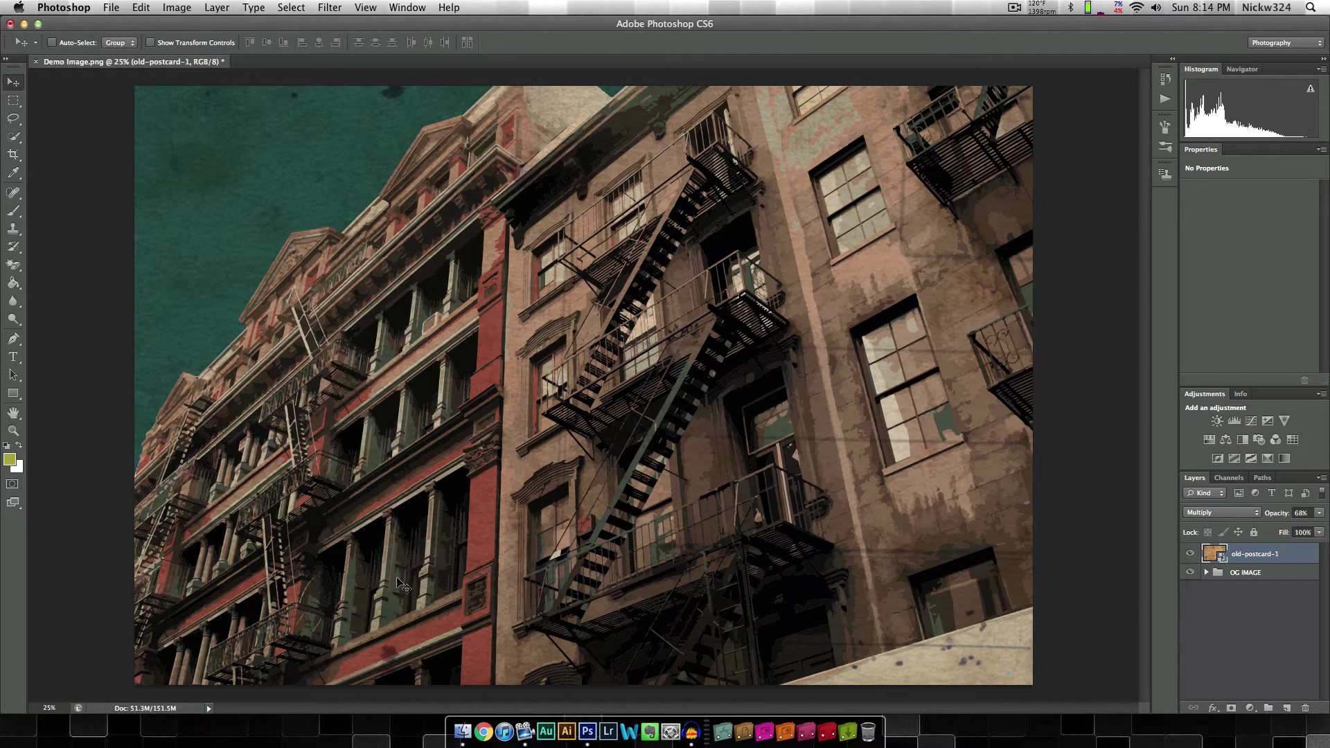
- Switch to Finder, go back to the Textures folder and preview texture_15_by_demonflame-d33kyqy.jpg
click(465, 734)
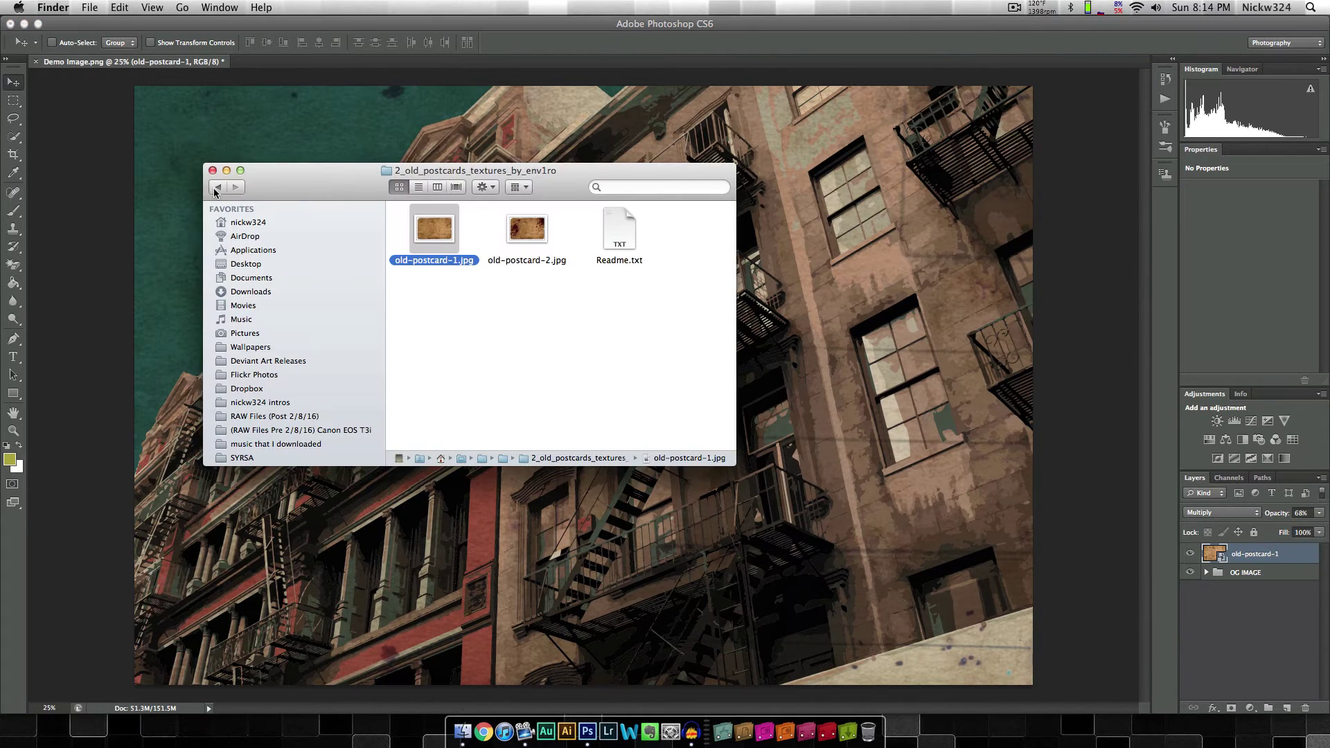
click(217, 188)
click(613, 232)
key(space)
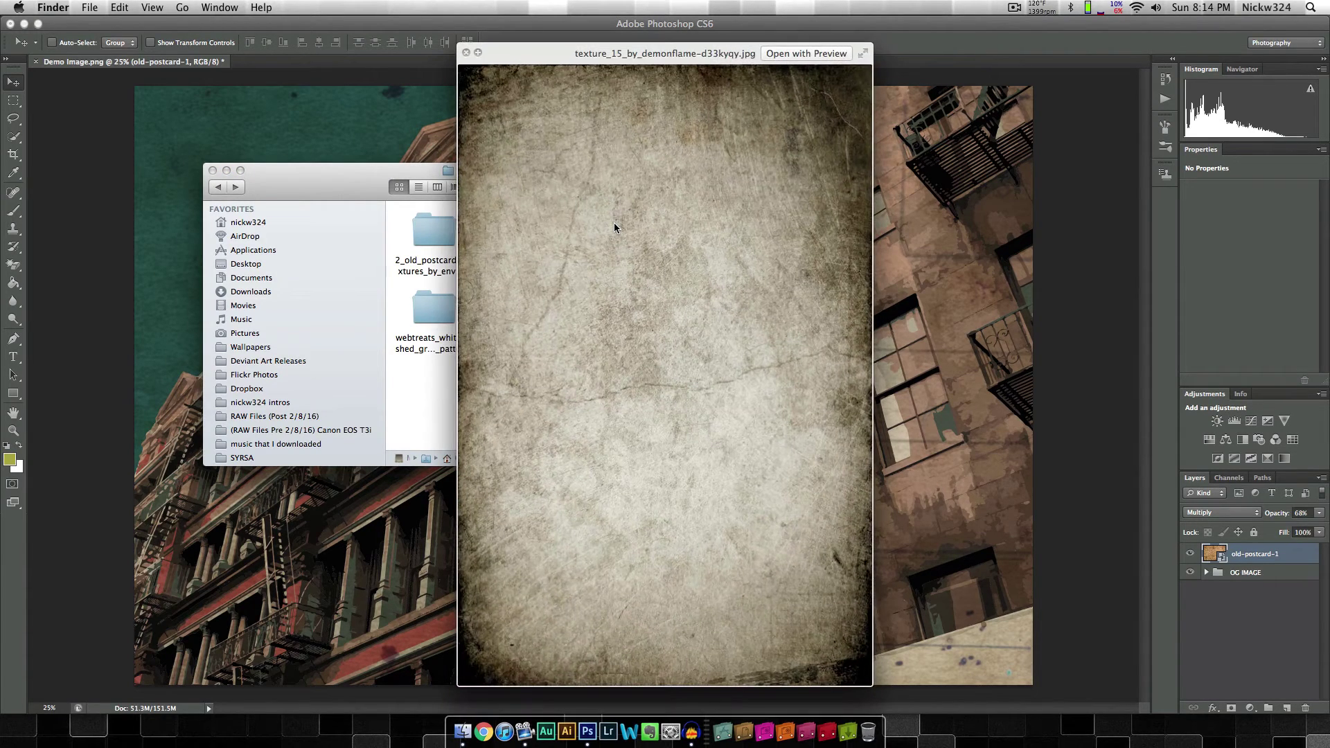
key(space)
- Place the texture_15_by_demonflame image rotated -90° and scale it to about 578% so it covers the canvas
drag(614, 229, 851, 226)
drag(678, 322, 543, 280)
drag(659, 333, 1137, 38)
drag(820, 218, 447, 468)
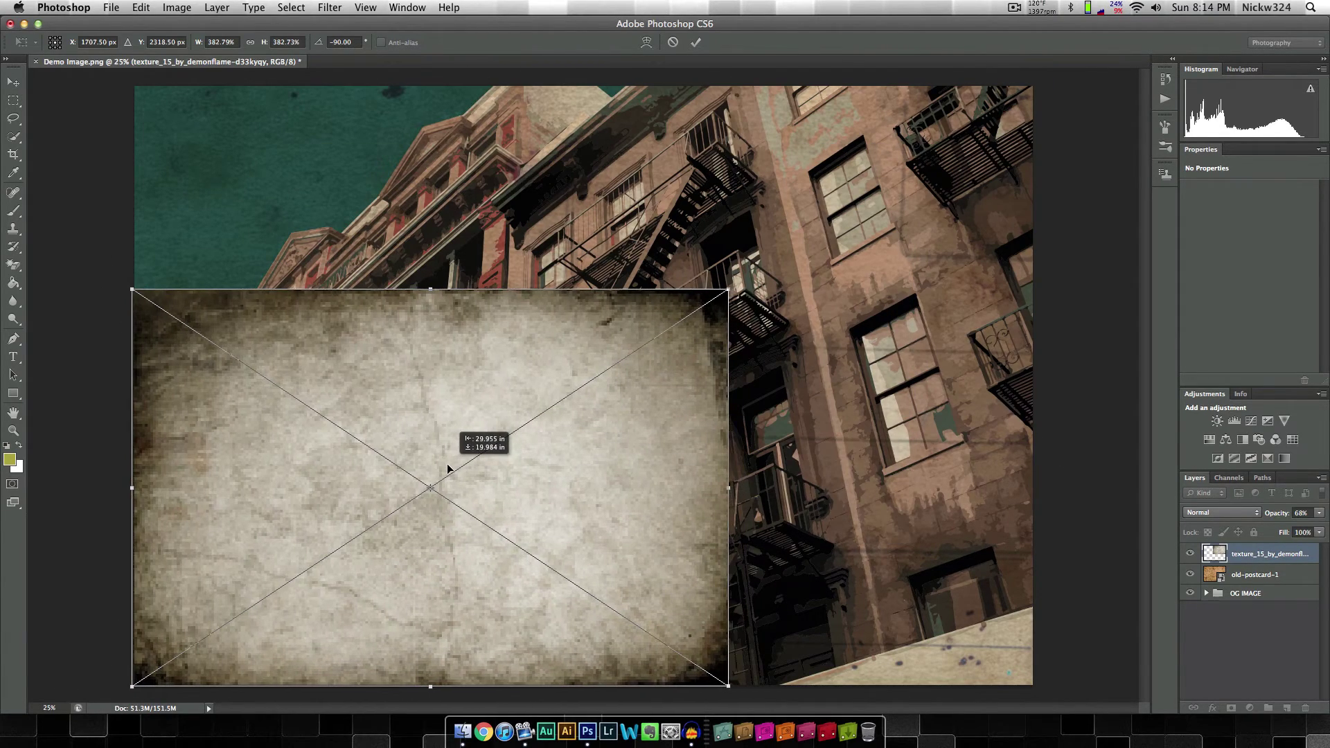
drag(728, 289, 1028, 92)
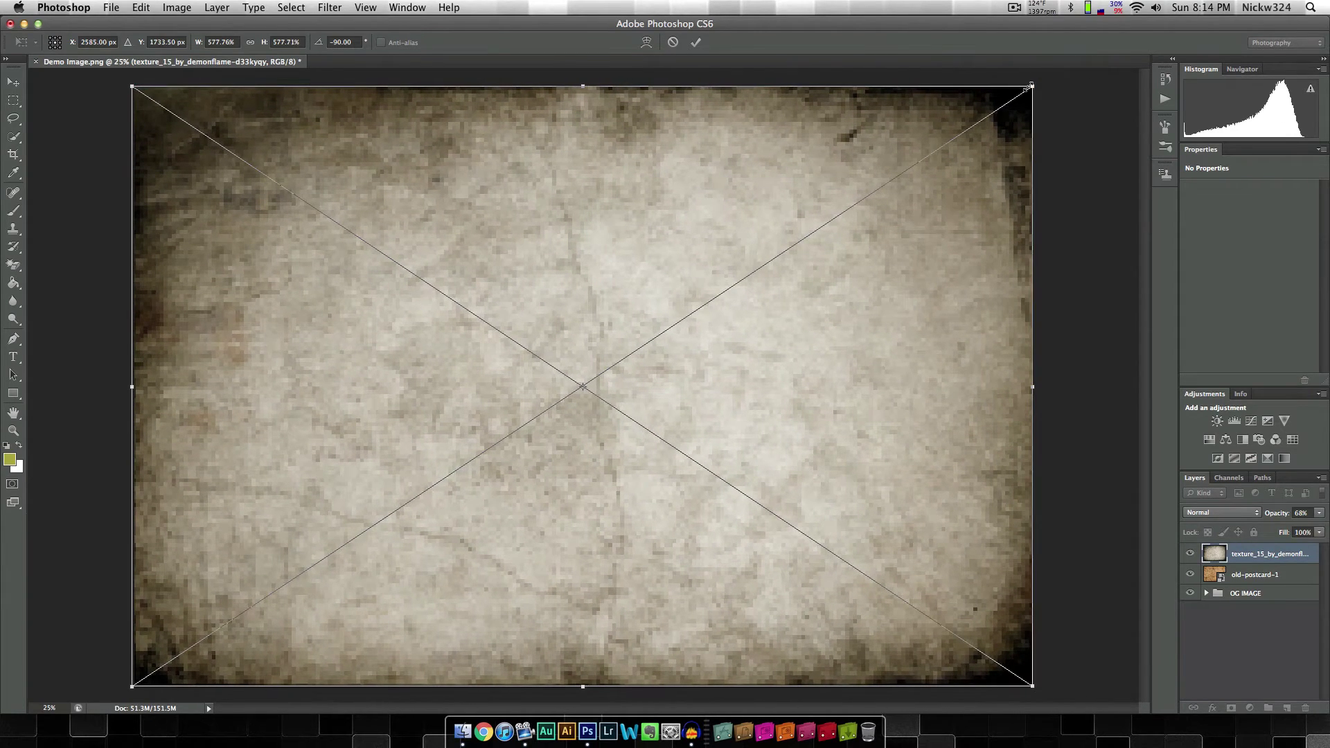
key(Return)
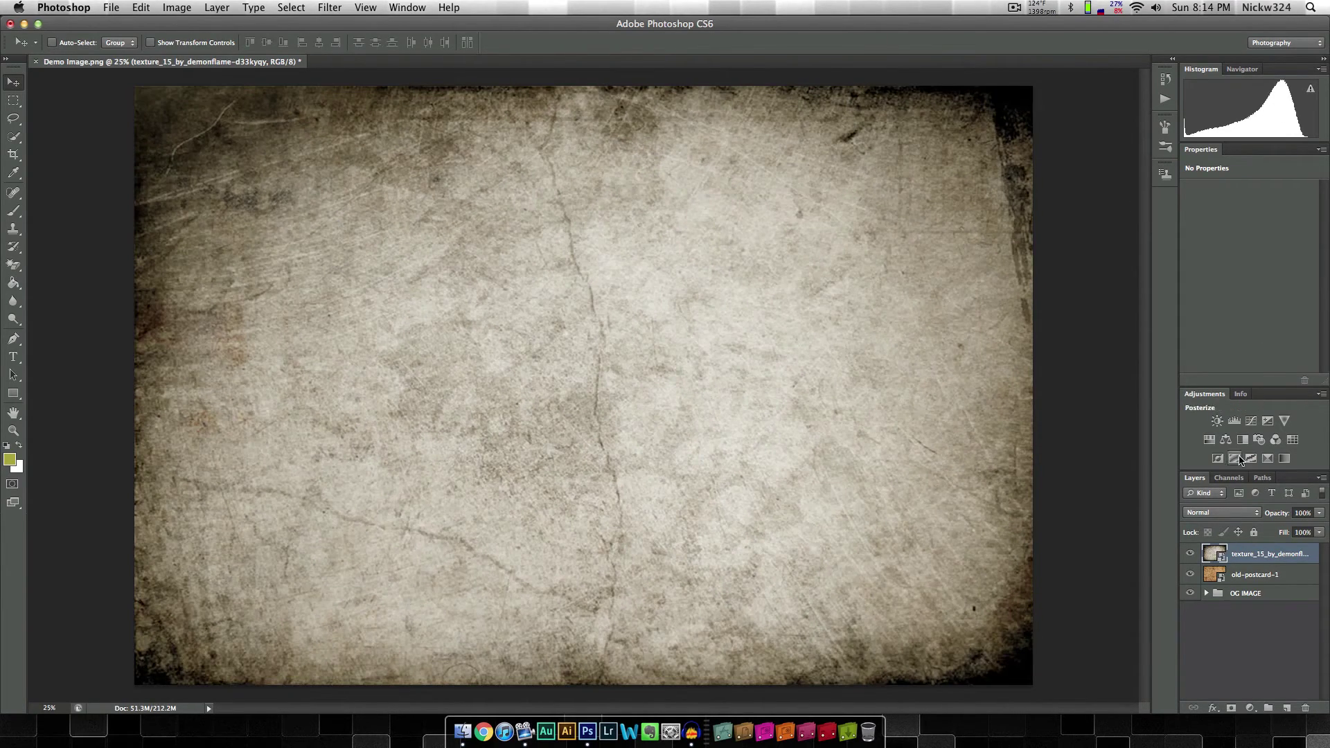
- Set the texture_15 layer to Multiply at 49% opacity, and check the postcard texture's effect by toggling its visibility
click(1223, 517)
click(1203, 552)
click(1319, 532)
drag(1296, 547, 1287, 531)
click(1312, 513)
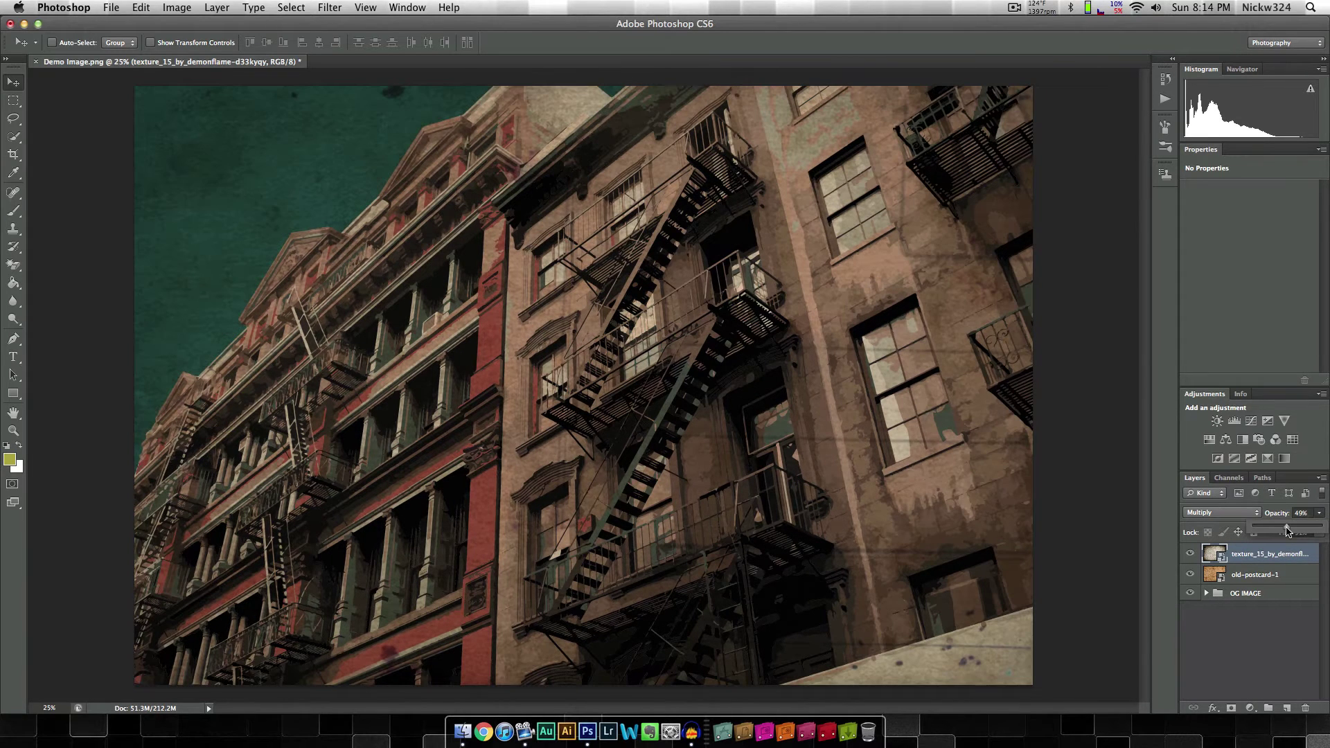
click(1258, 666)
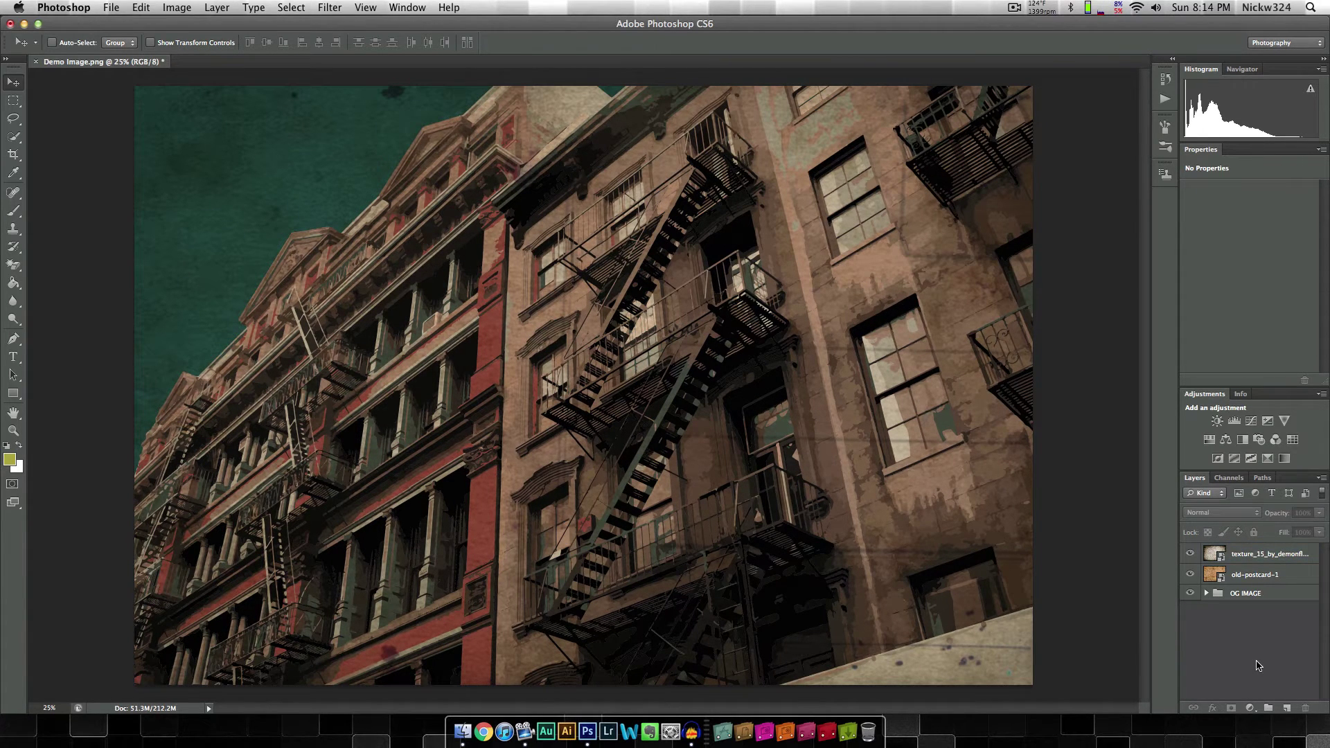
click(1188, 575)
click(1188, 575)
- Open the webtreats_whitewashed_grunge_patterns folder in Finder and preview the second and third grunge textures
click(462, 730)
click(442, 311)
double_click(442, 312)
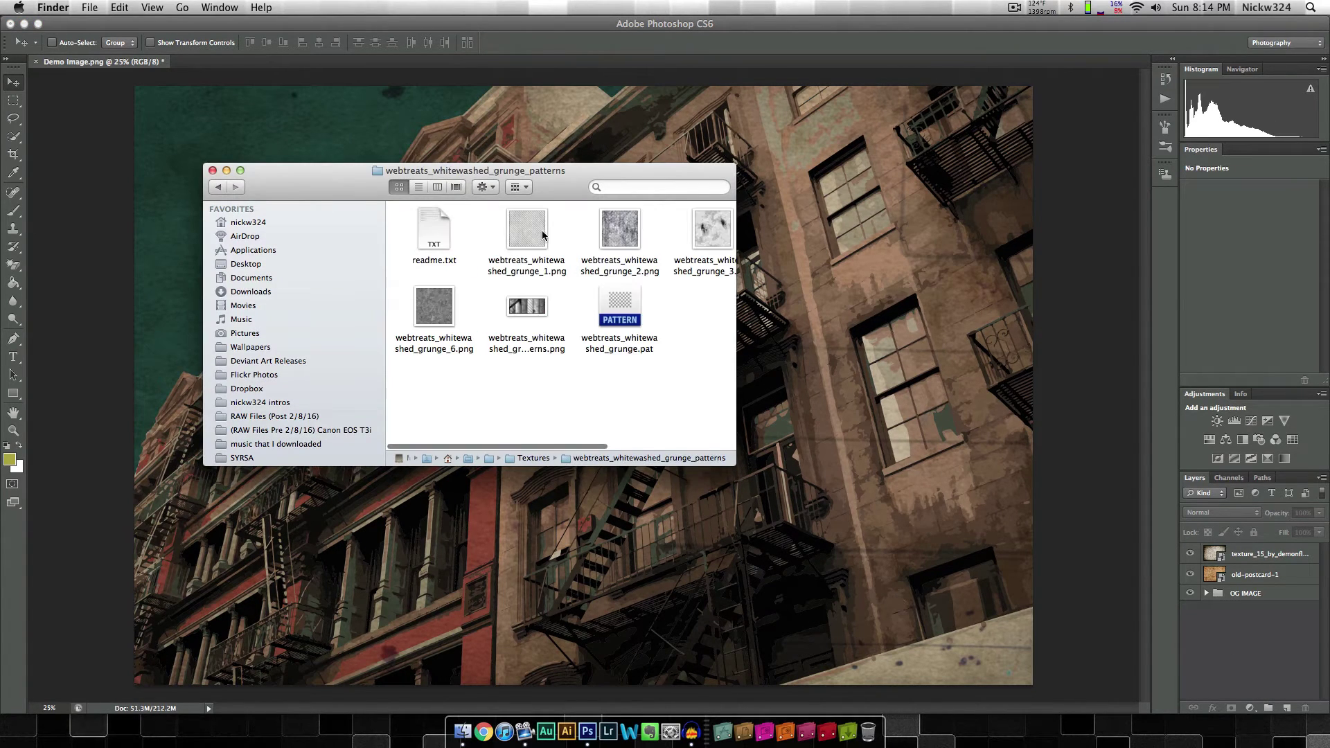
click(612, 234)
key(space)
key(Right)
- Place webtreats_whitewashed_grunge_3.png as a new layer, scaled to about 519% to cover the canvas
drag(713, 230, 783, 225)
drag(753, 306, 1246, 7)
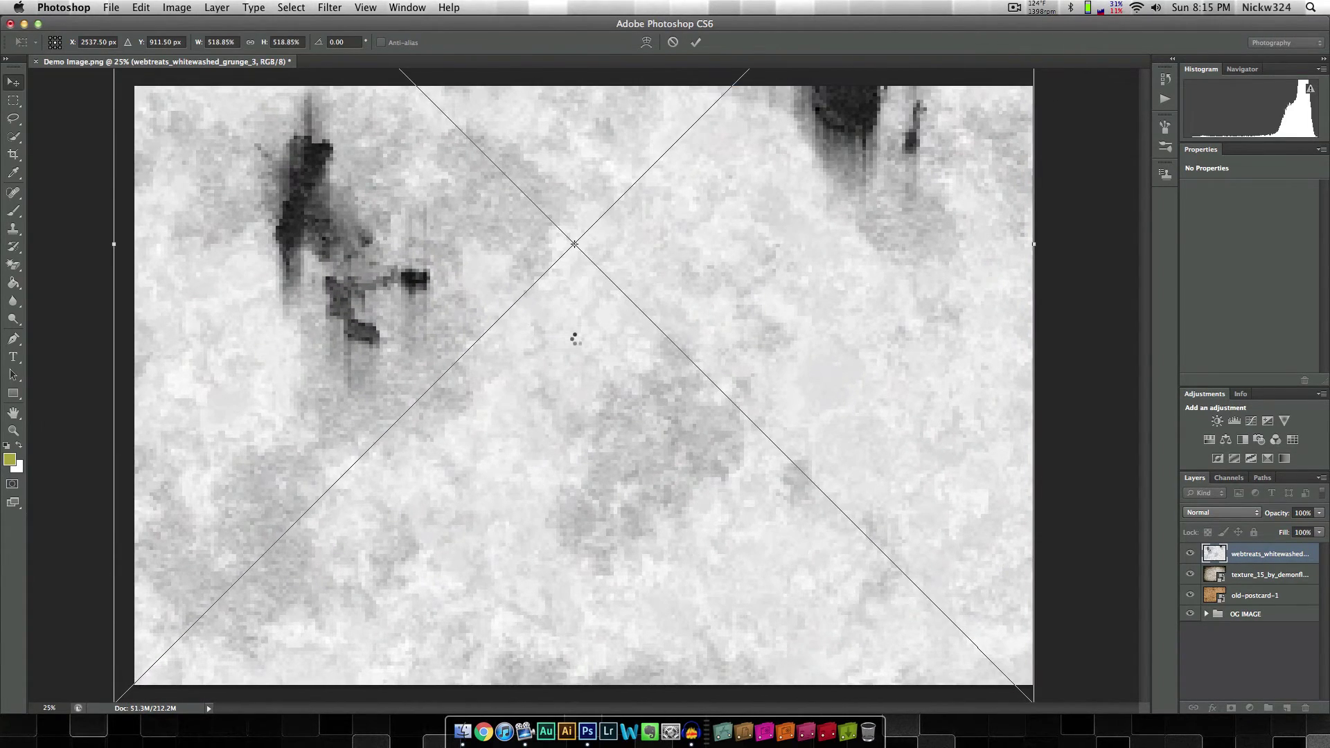
double_click(592, 320)
- Set the whitewashed grunge layer to Multiply and shift it so its dark stain falls over the sky
click(1236, 509)
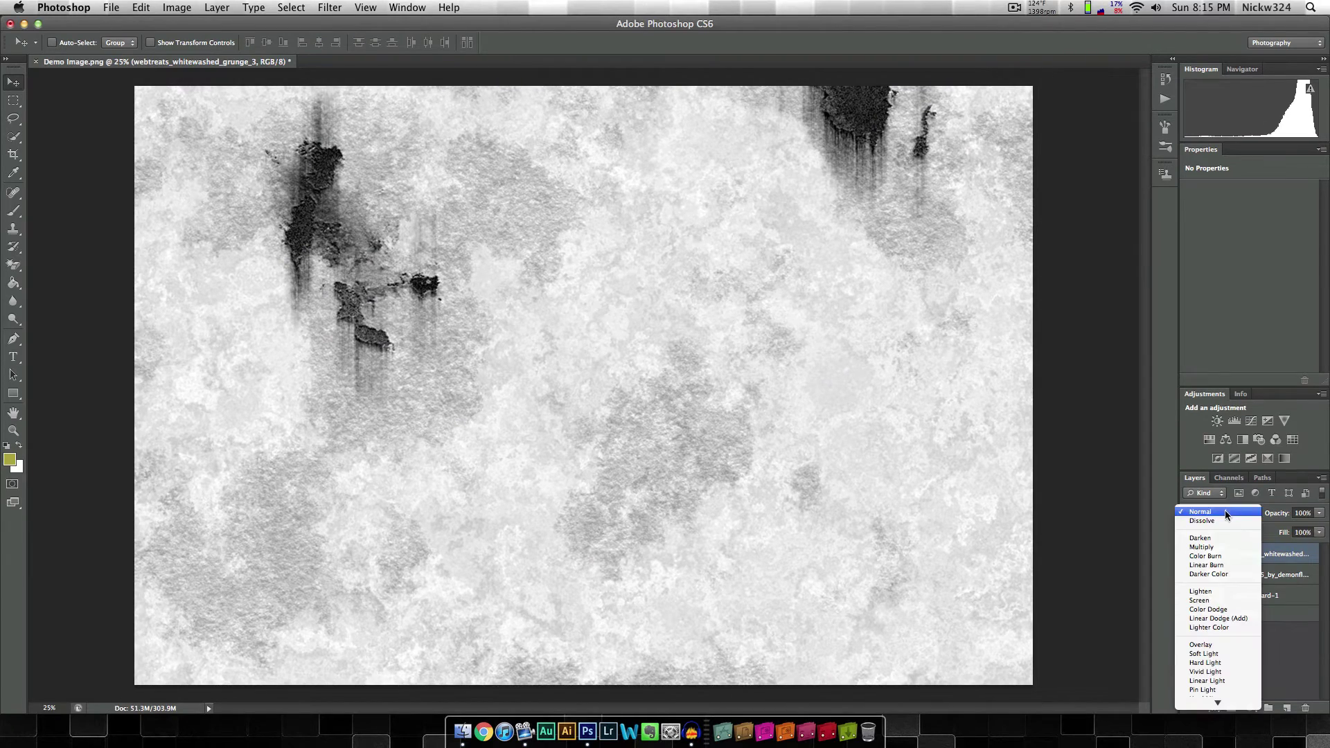
click(1216, 550)
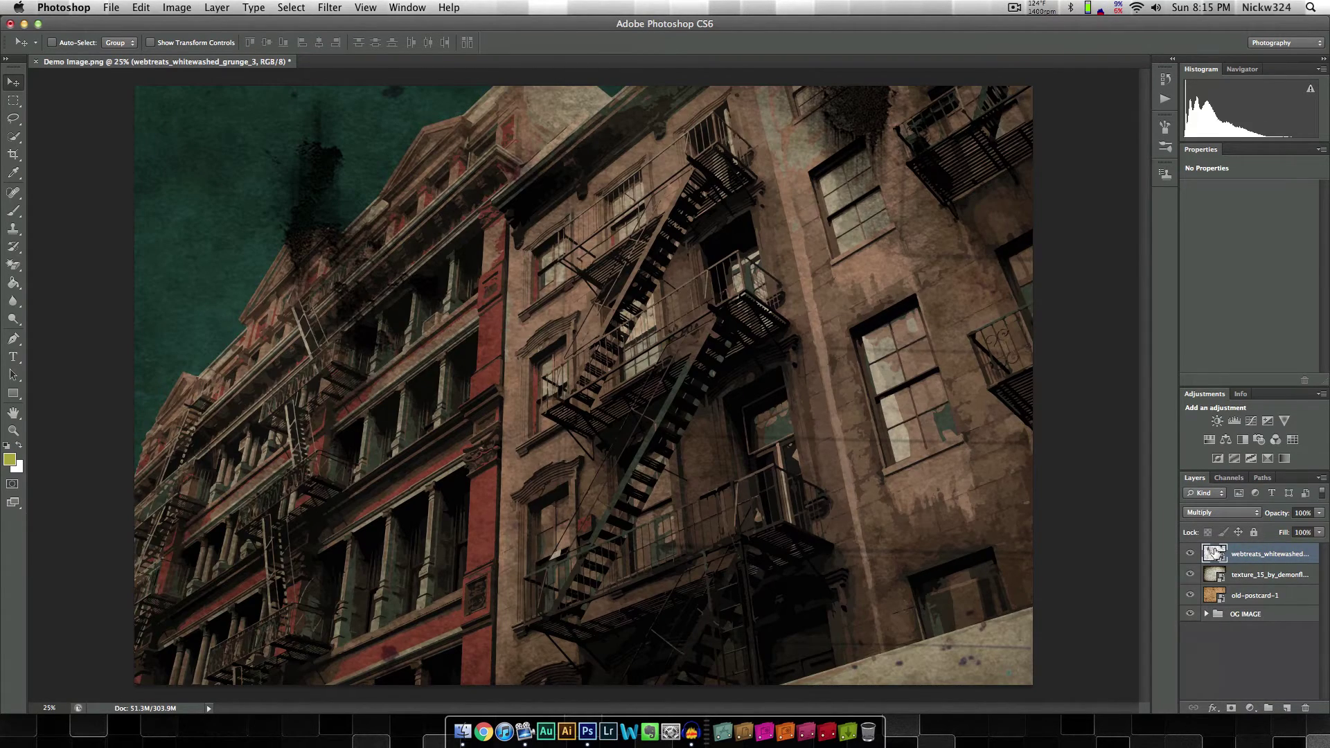
drag(325, 177, 289, 158)
mouse_move(1315, 522)
mouse_down()
mouse_move(1283, 527)
mouse_move(1327, 528)
mouse_up()
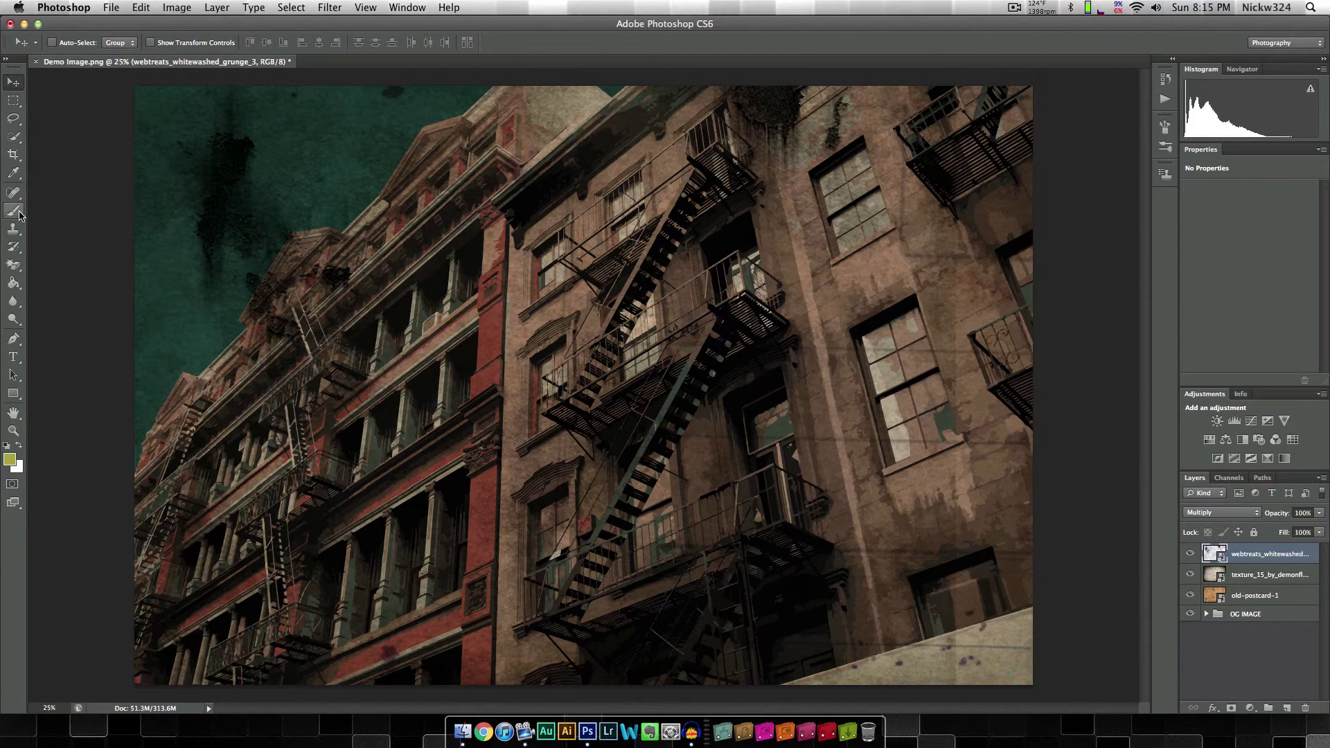
- Add a layer mask to the whitewashed grunge layer and set up a soft 426 px brush with 0% hardness
click(1229, 708)
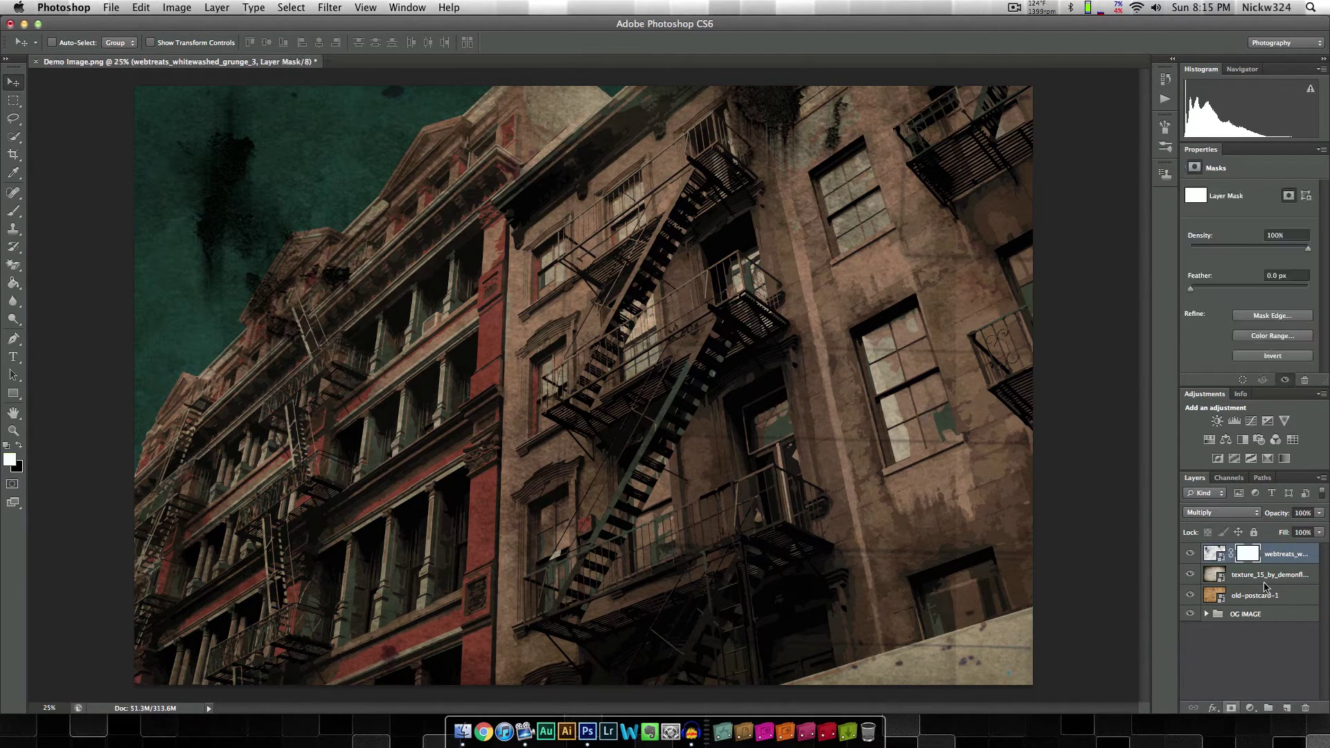
key(b)
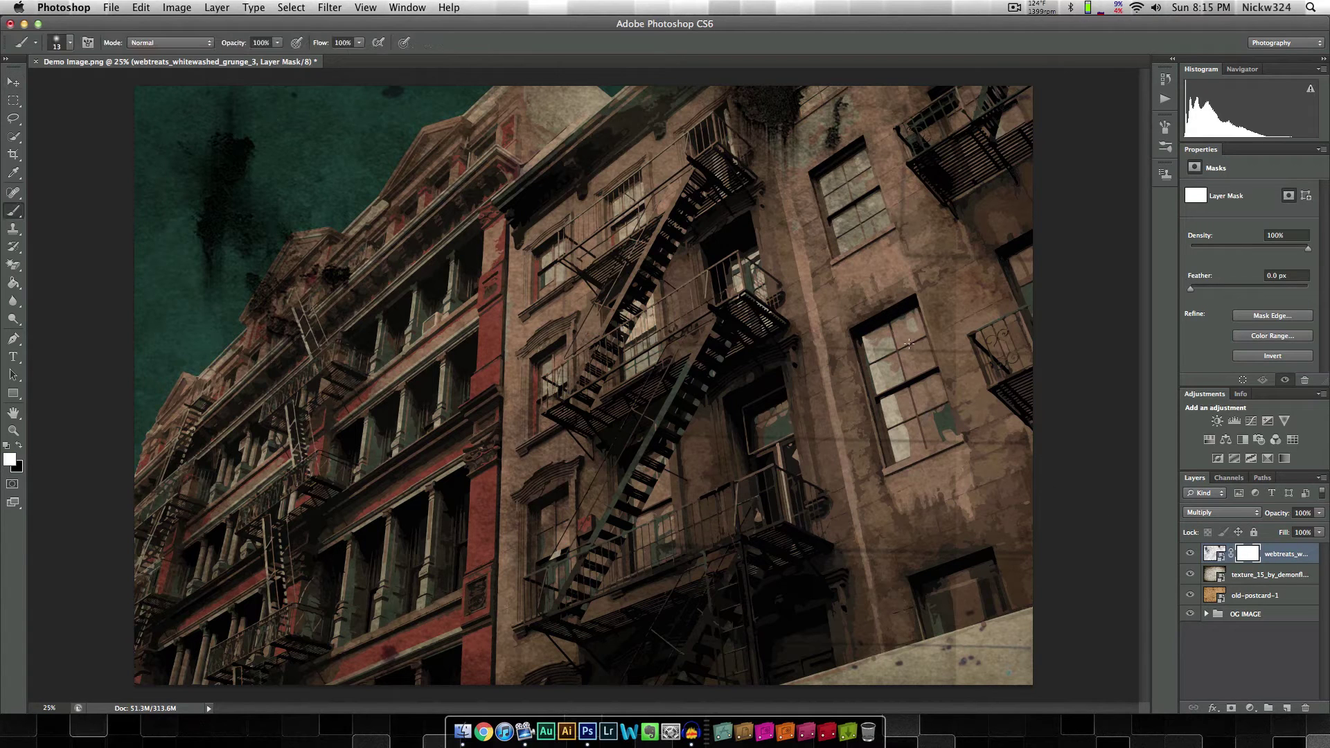
click(63, 45)
click(126, 84)
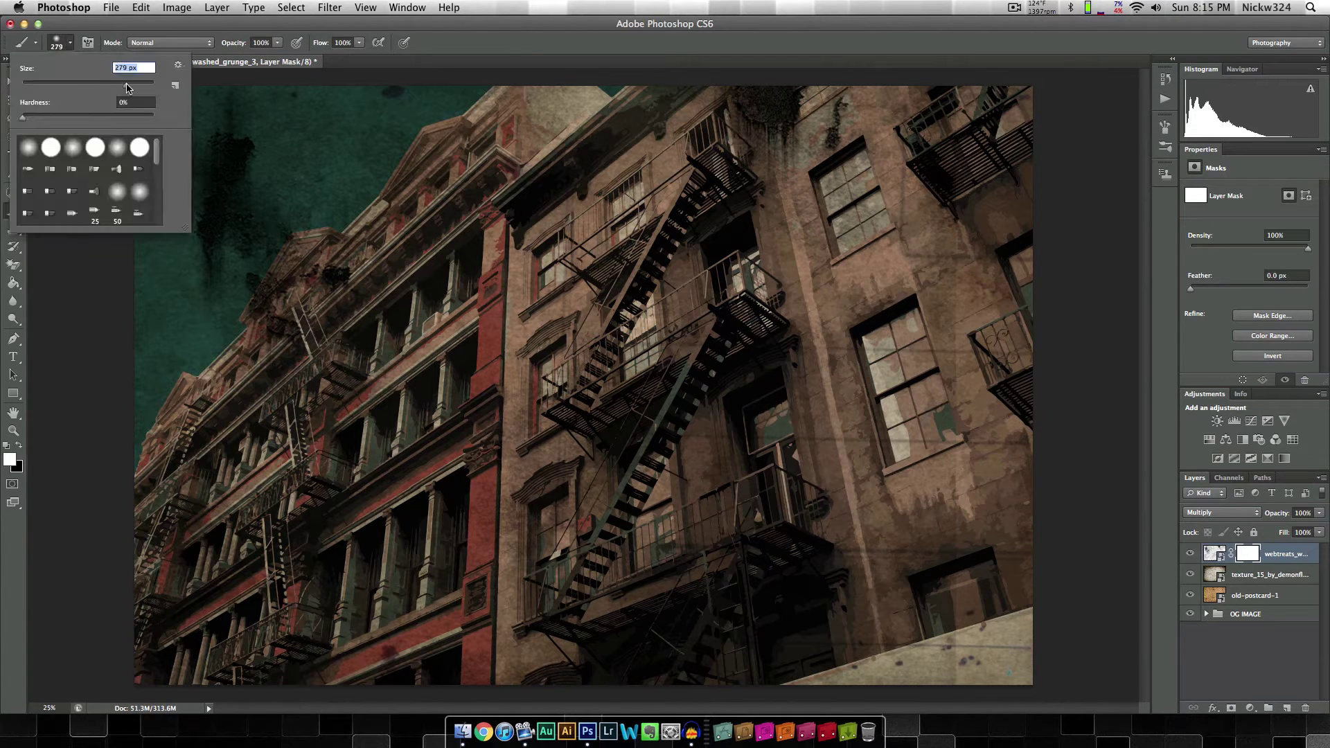
click(966, 207)
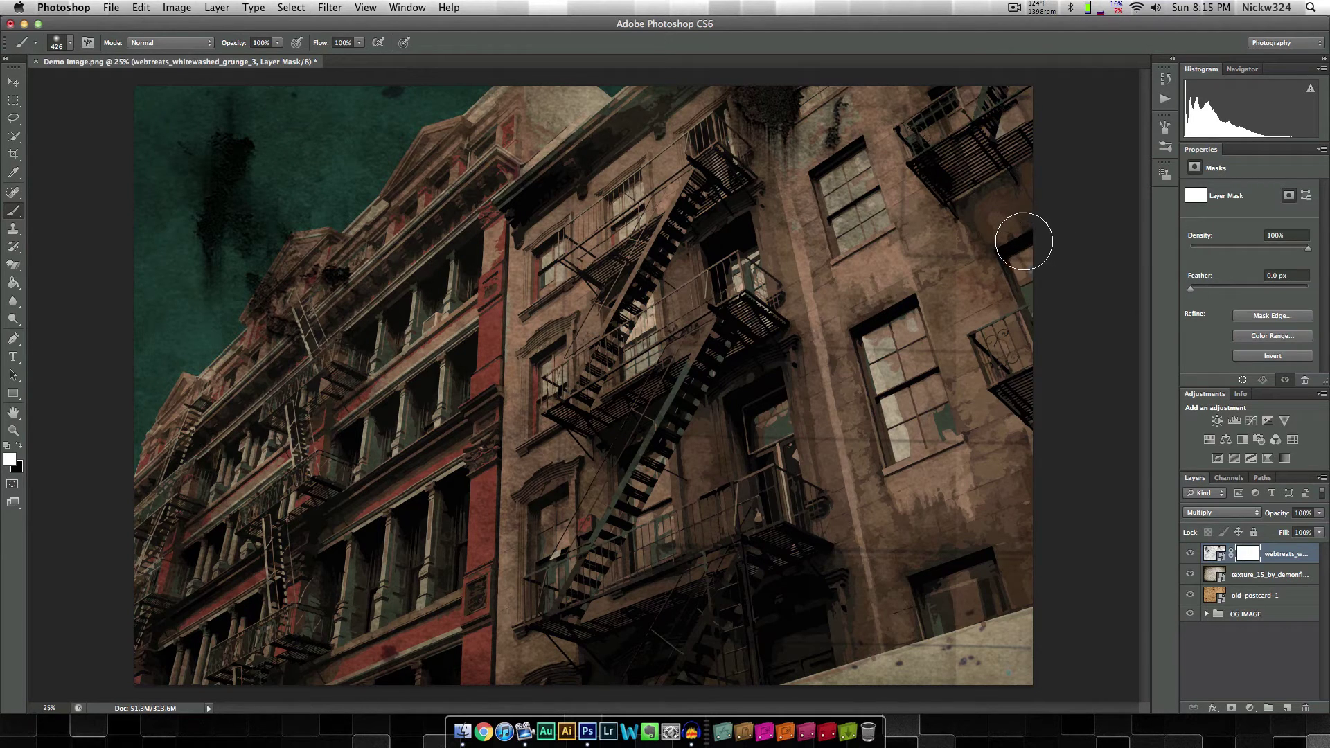
- Paint black on the grunge layer's mask along the texture's right edge to blend out its seam
key(i)
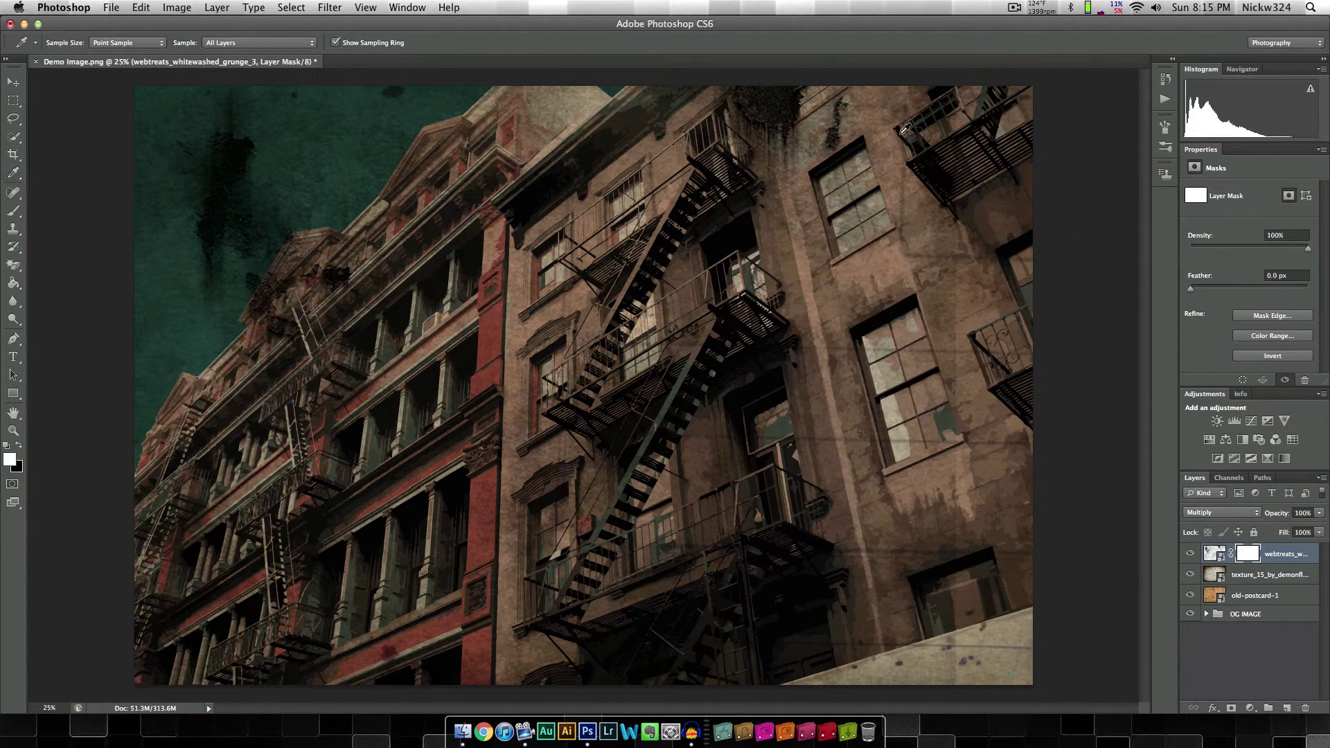
key(b)
key(x)
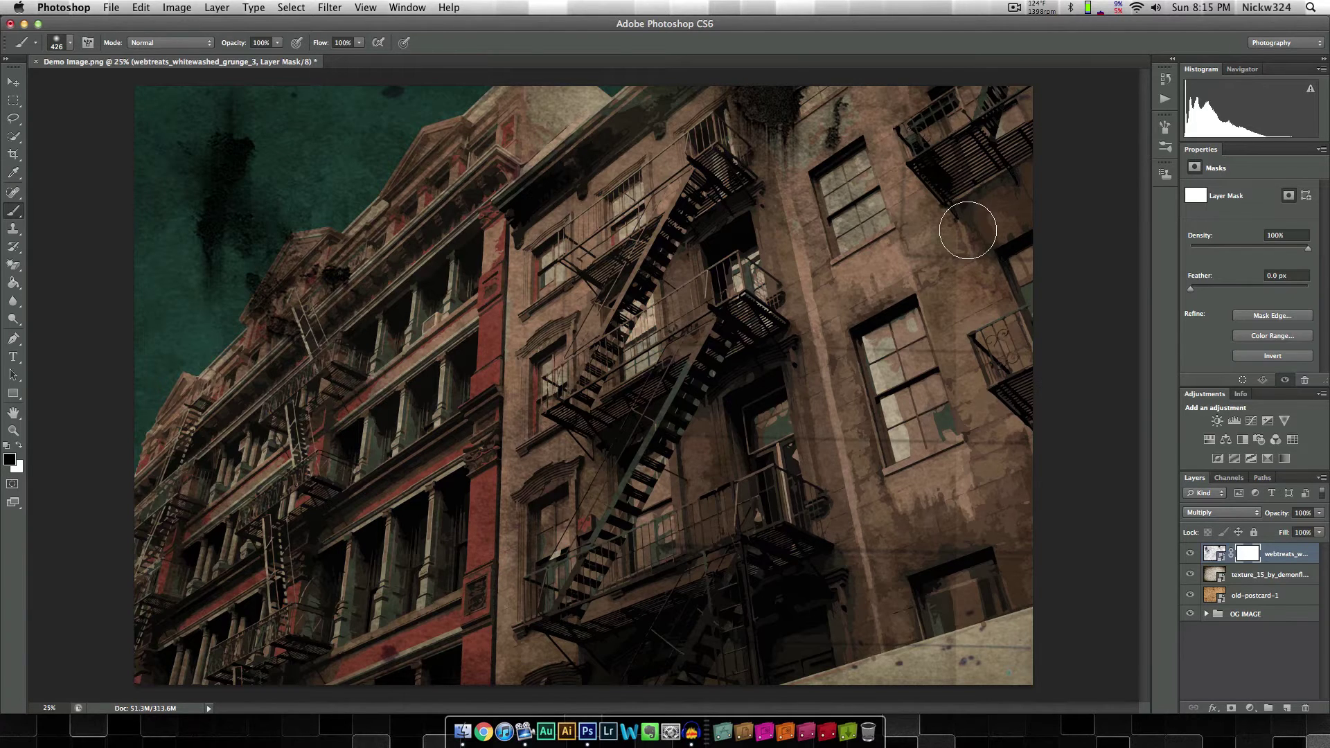
drag(931, 469, 930, 517)
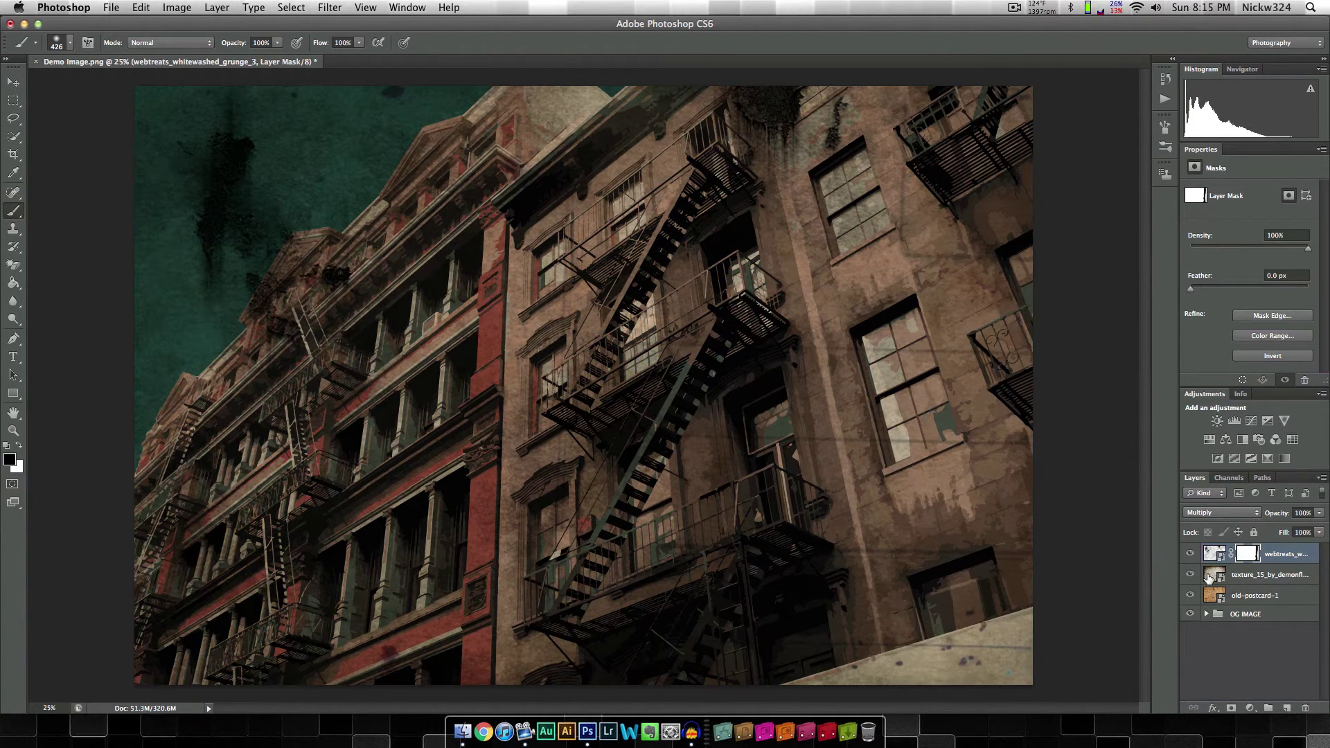
- Reduce the whitewashed grunge layer's opacity to 52% and return to the Move tool
click(1318, 512)
drag(1281, 530, 1273, 531)
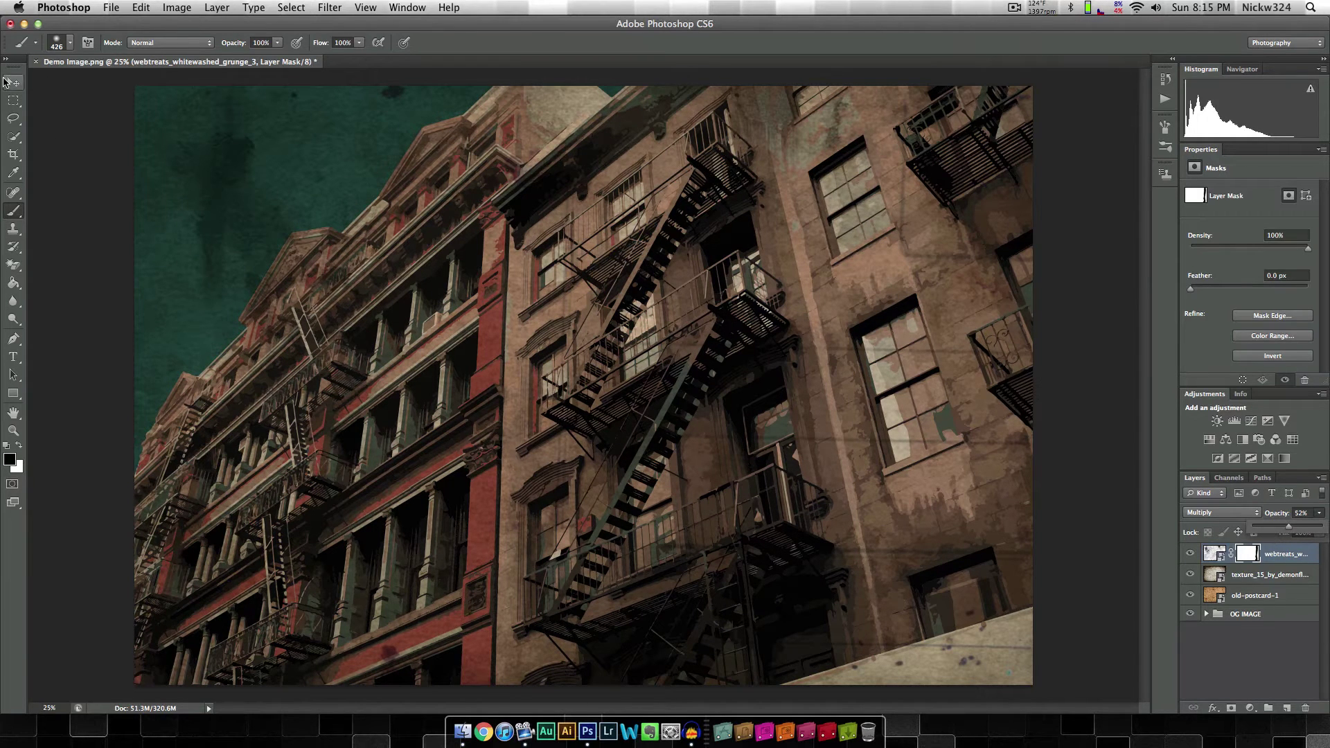
key(v)
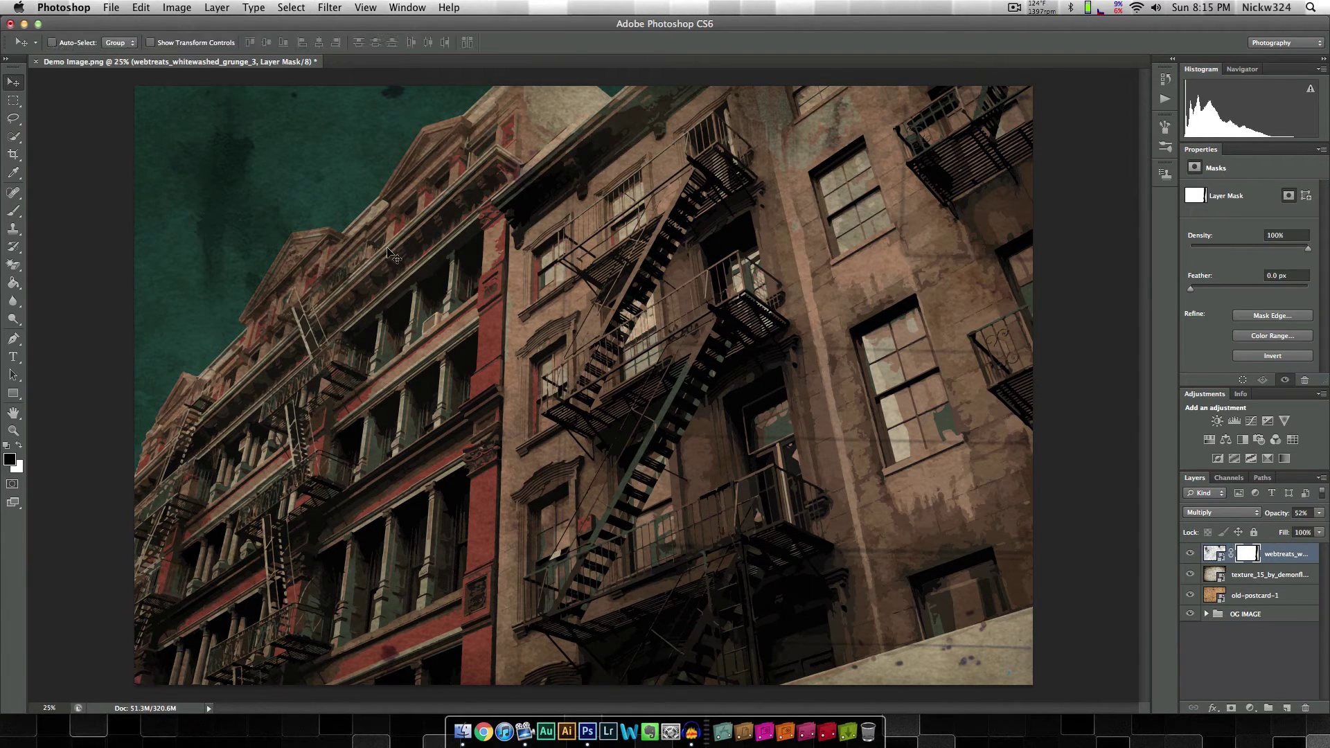
- Create a new layer group named Textures above the texture layers
click(1267, 708)
double_click(1239, 552)
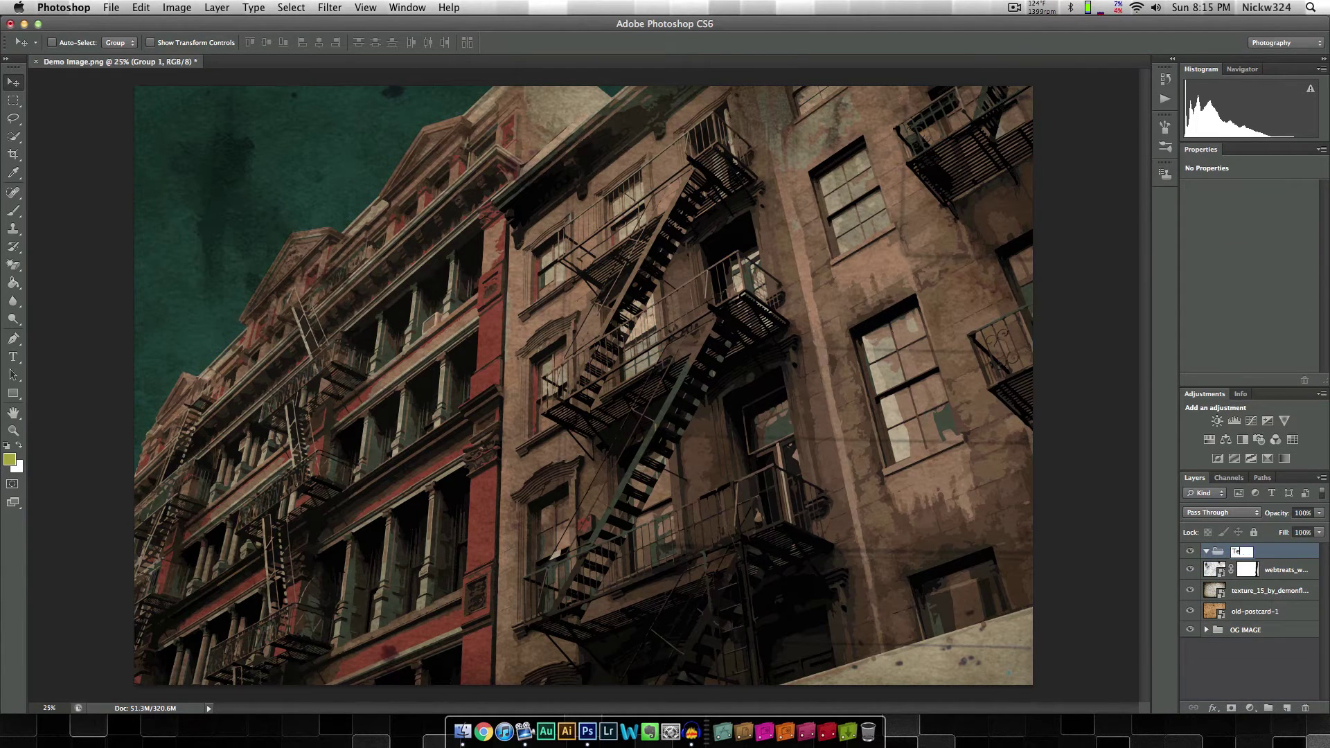
key(Return)
- Move the three texture layers into the Textures group and collapse it
click(1257, 609)
shift+click(1279, 569)
drag(1280, 569, 1284, 564)
click(1205, 552)
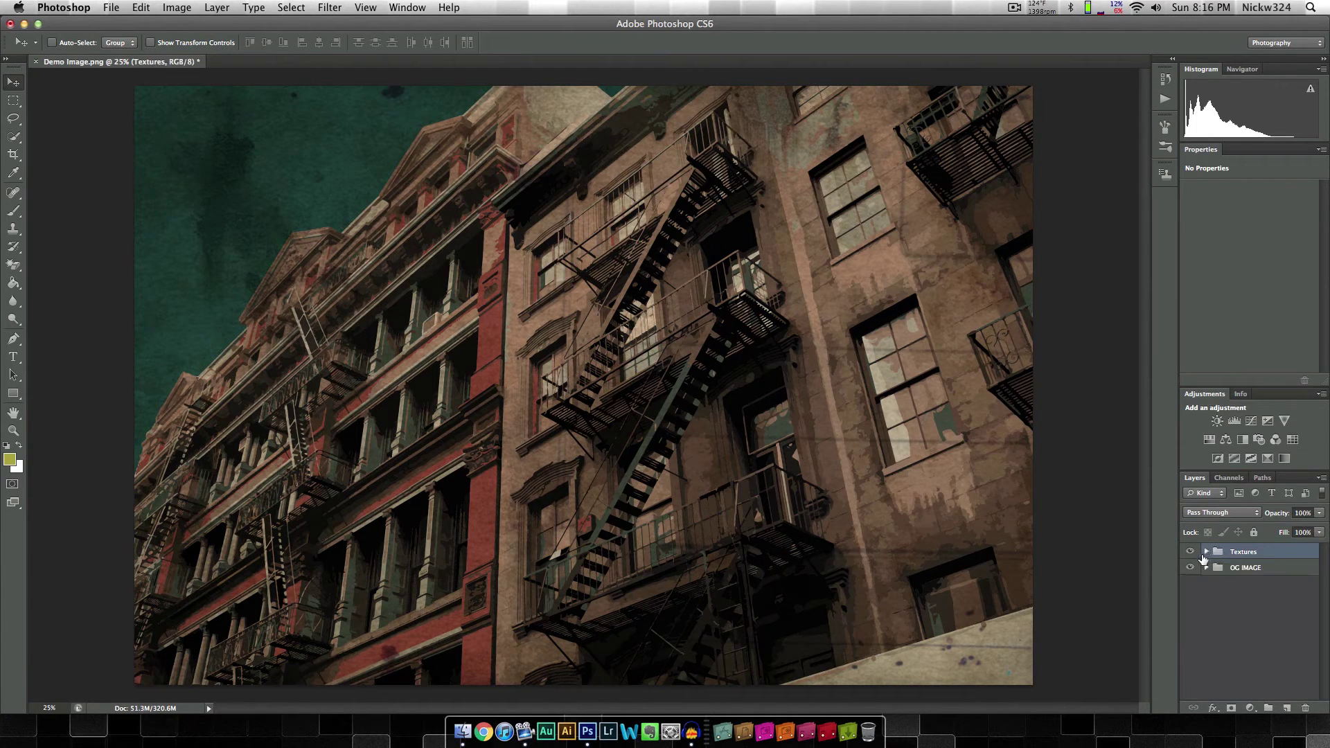
- Add a Levels adjustment with the white input at 212 and place it above the Textures group
click(1244, 570)
click(1234, 421)
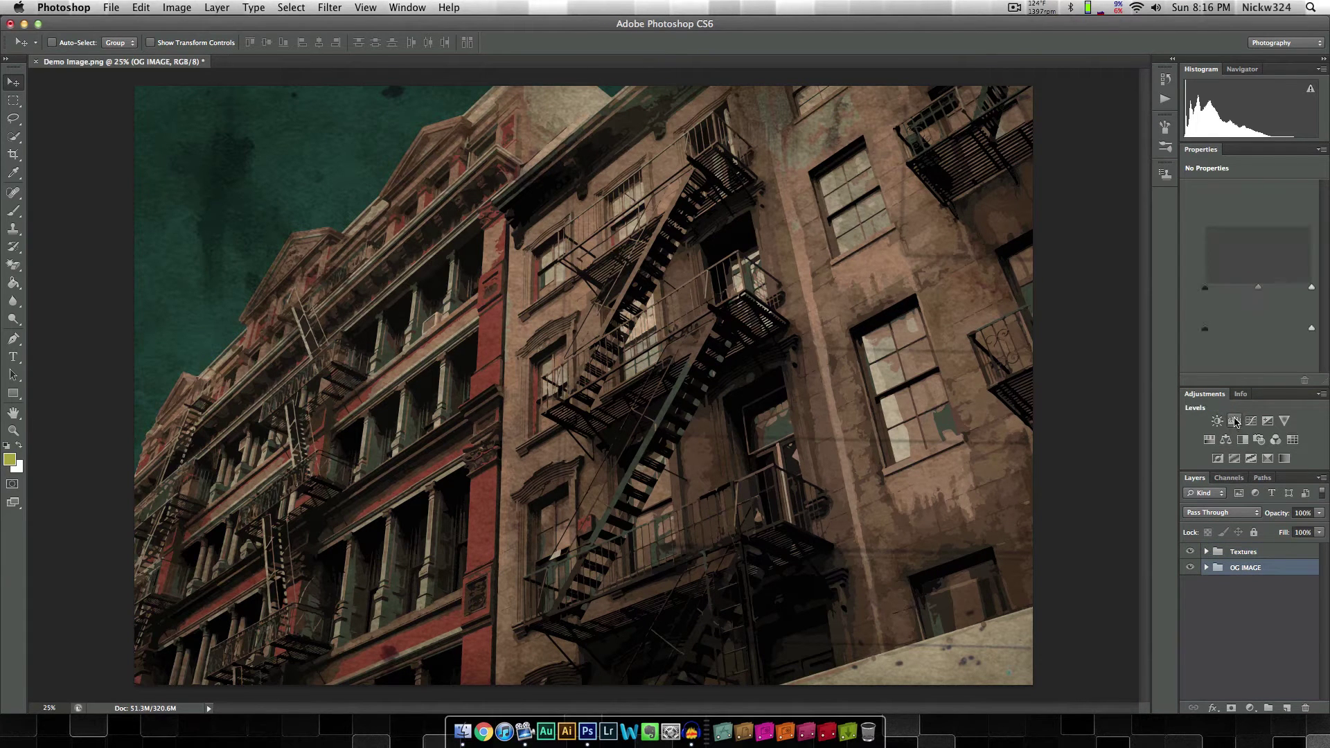
drag(1311, 289, 1293, 289)
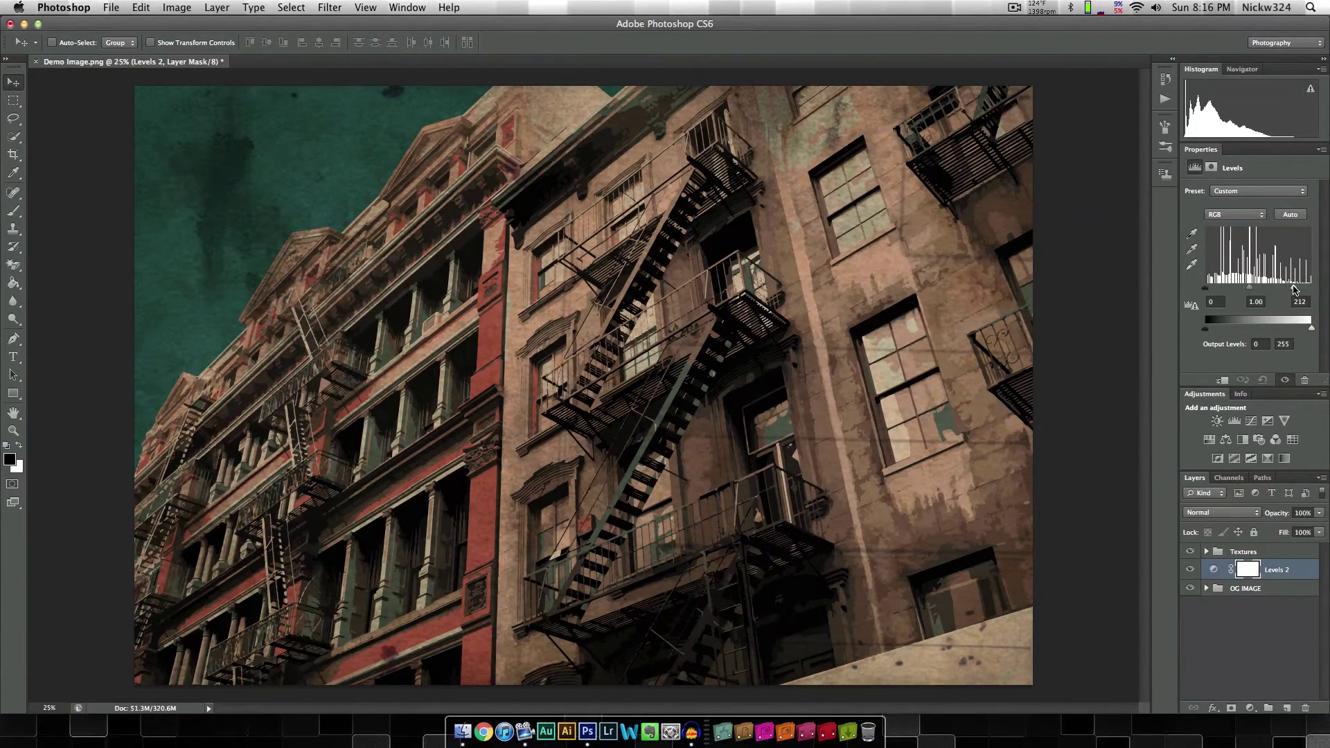
drag(1276, 569, 1270, 545)
key(super+z)
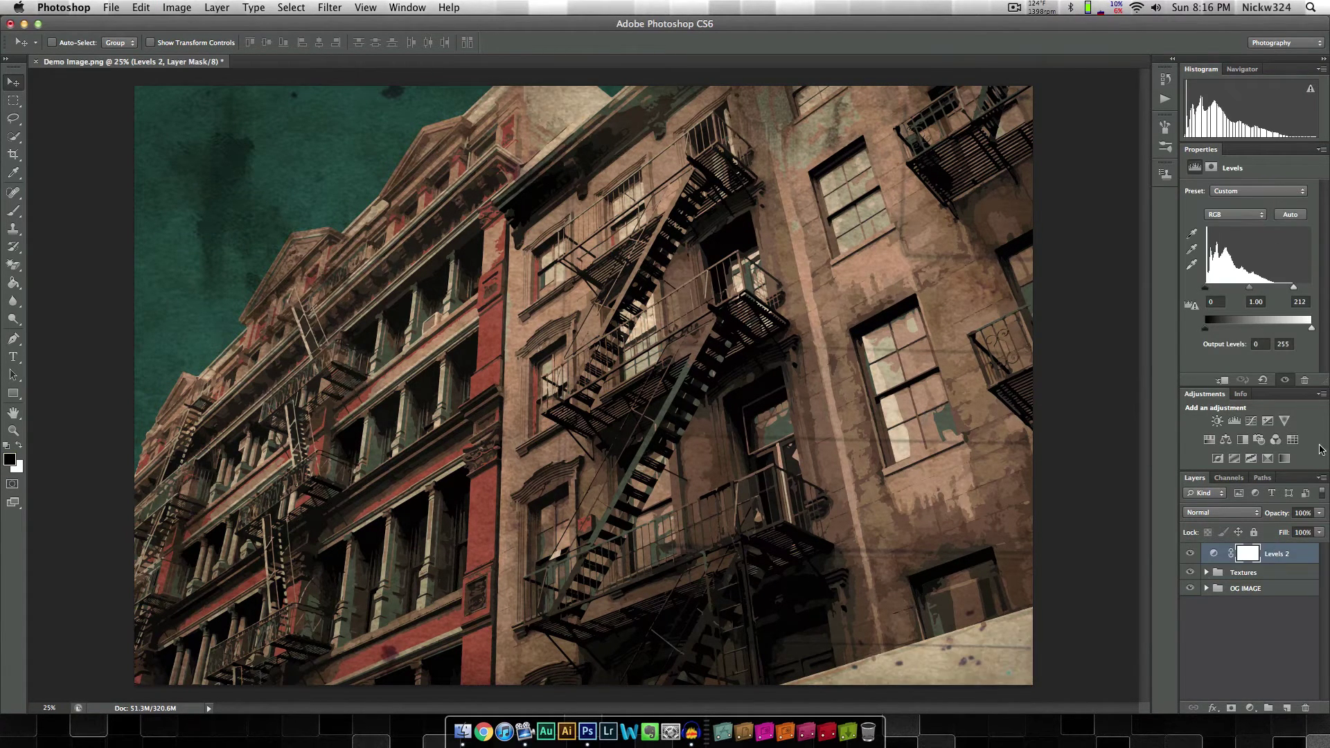
- Refine the Levels adjustment with the white input at 197 and the midtone at 0.94
drag(1291, 290, 1248, 294)
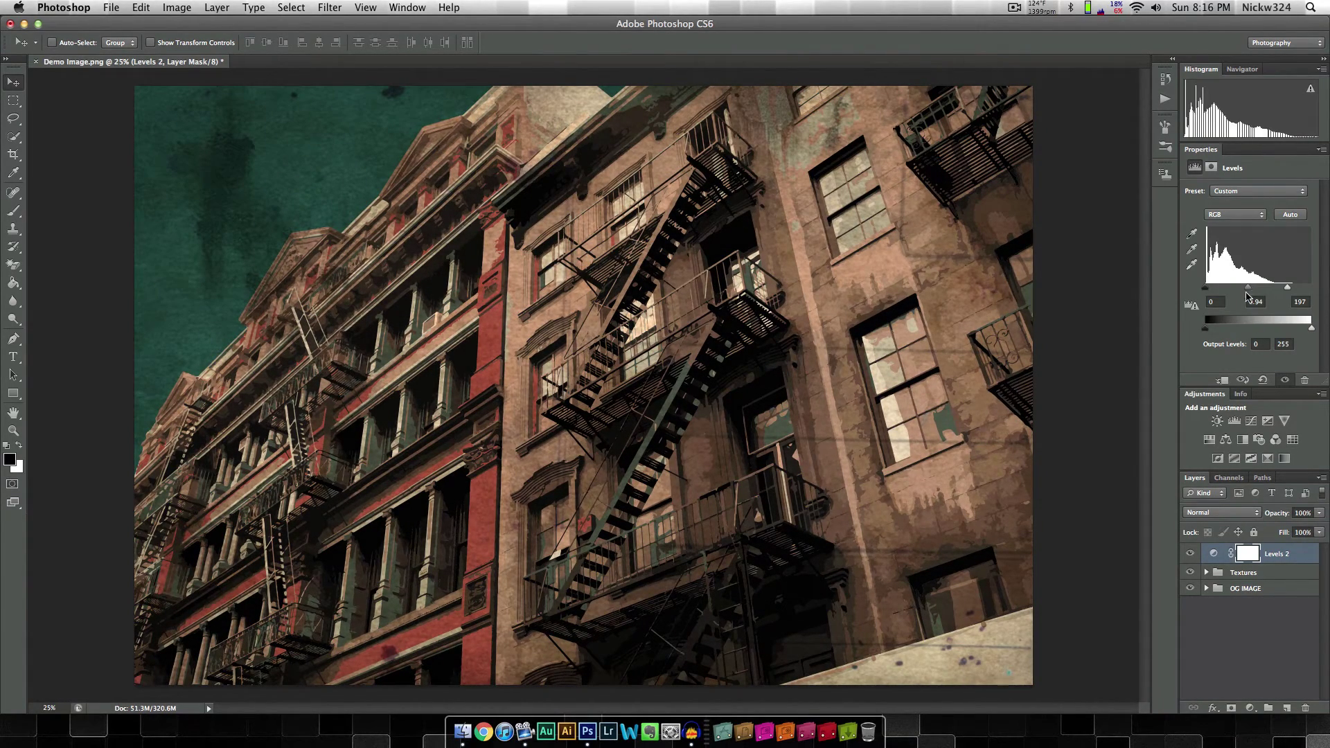
click(1247, 642)
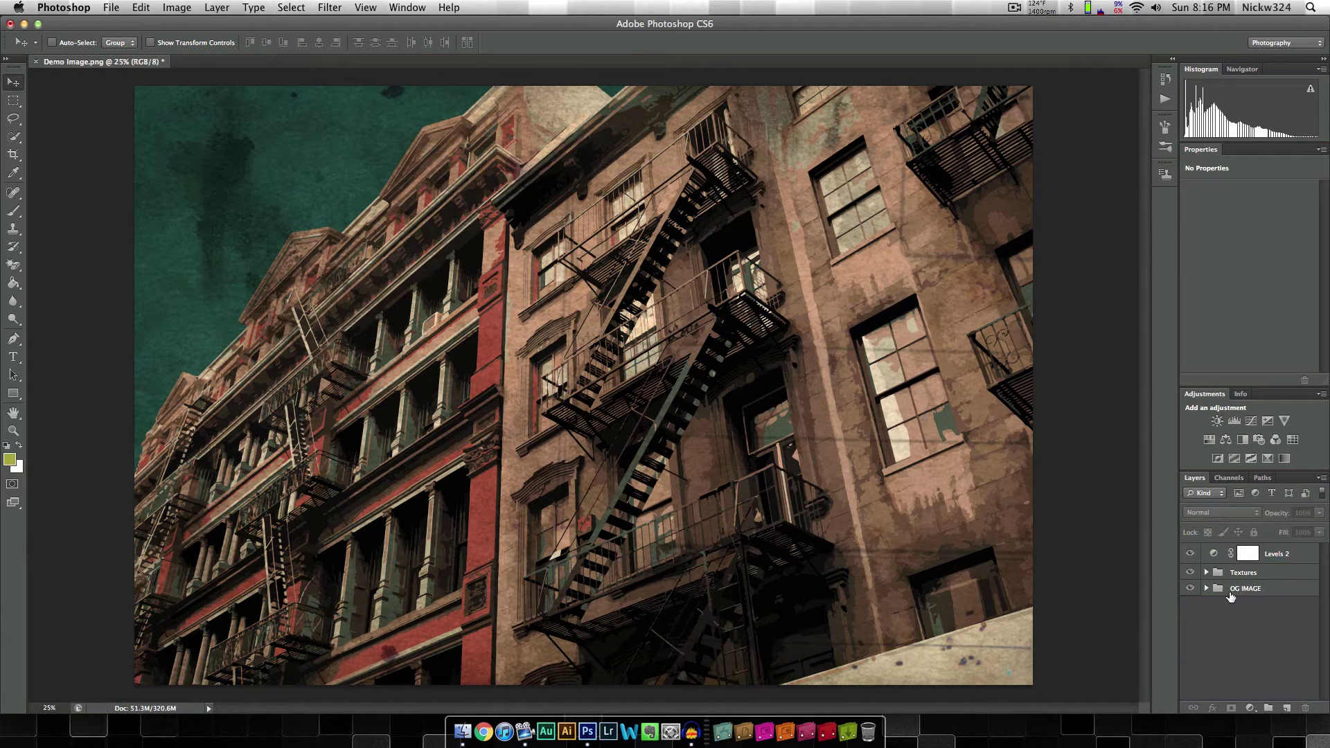
- Create a new layer group named Image above the Levels adjustment layer
click(1286, 552)
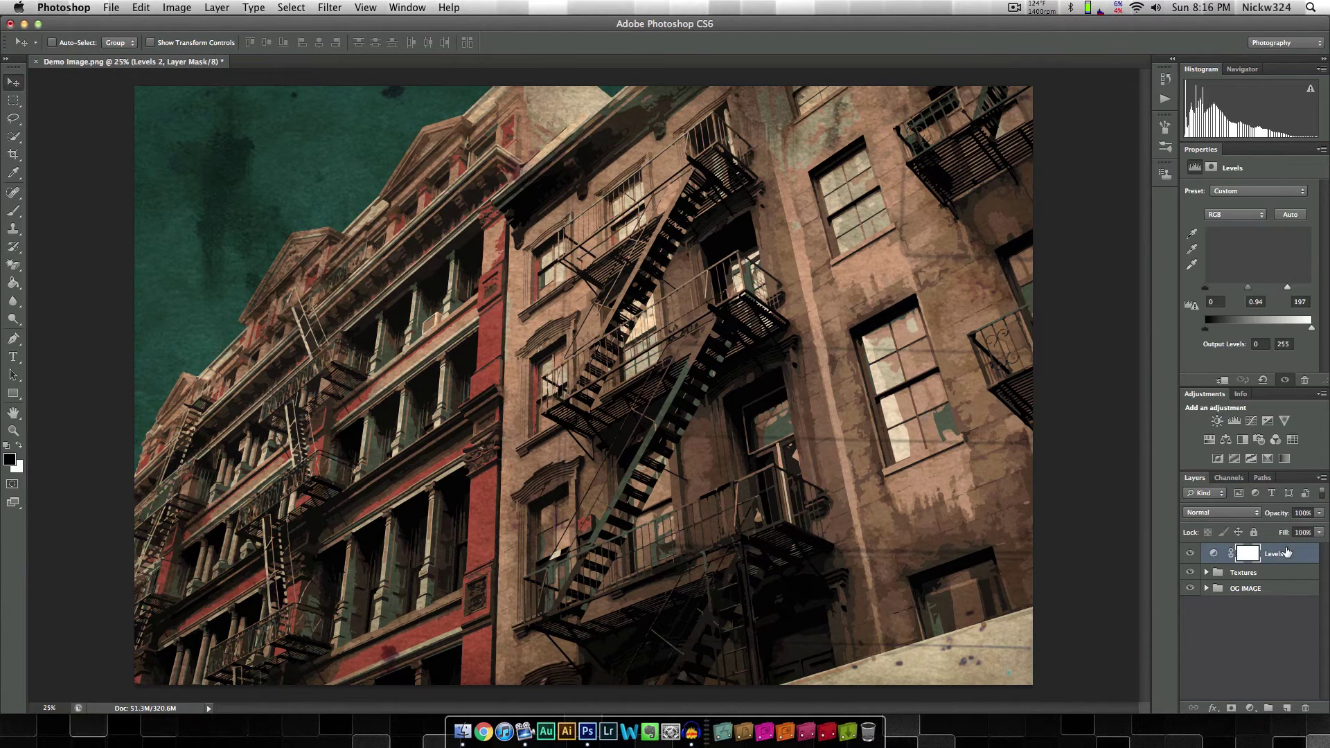
click(1272, 707)
double_click(1238, 552)
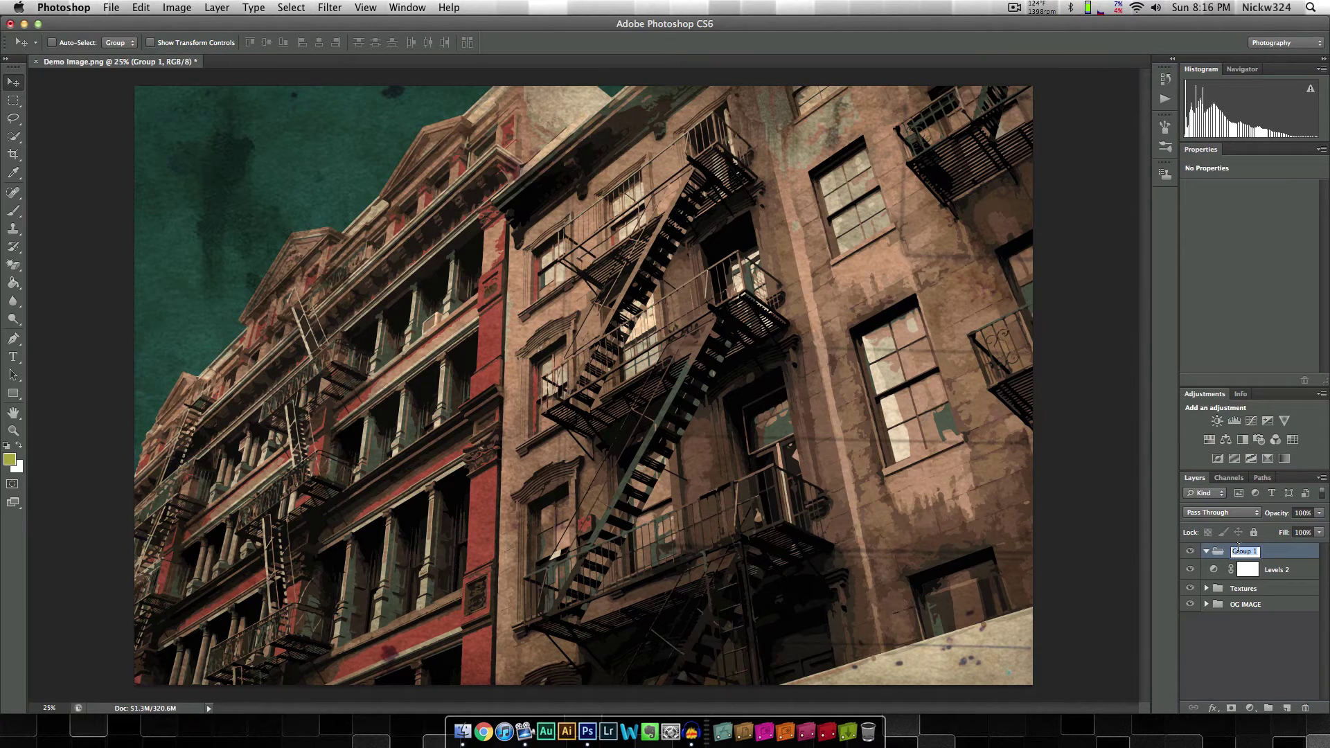
text(Image)
key(Return)
- Move the Levels adjustment, Textures group and OG IMAGE group into the Image group and collapse it
click(1252, 615)
key(h)
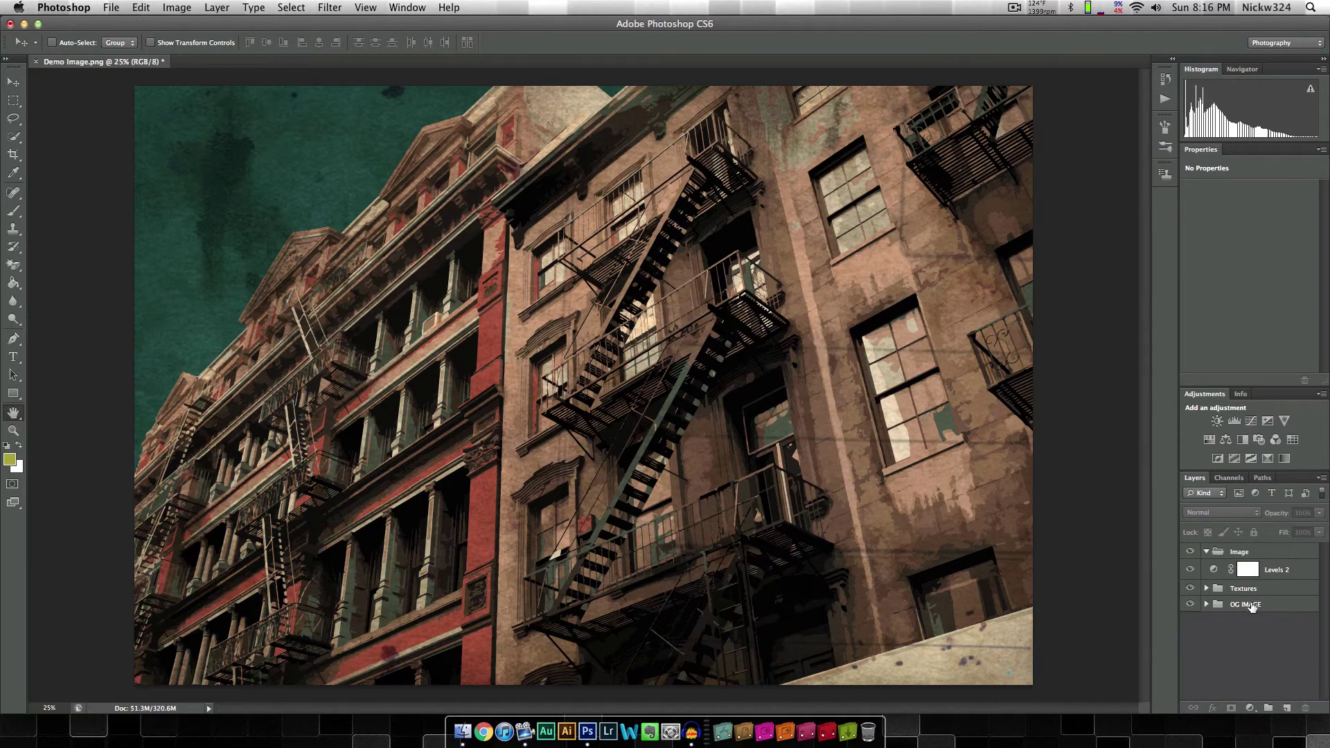
double_click(1250, 608)
click(822, 229)
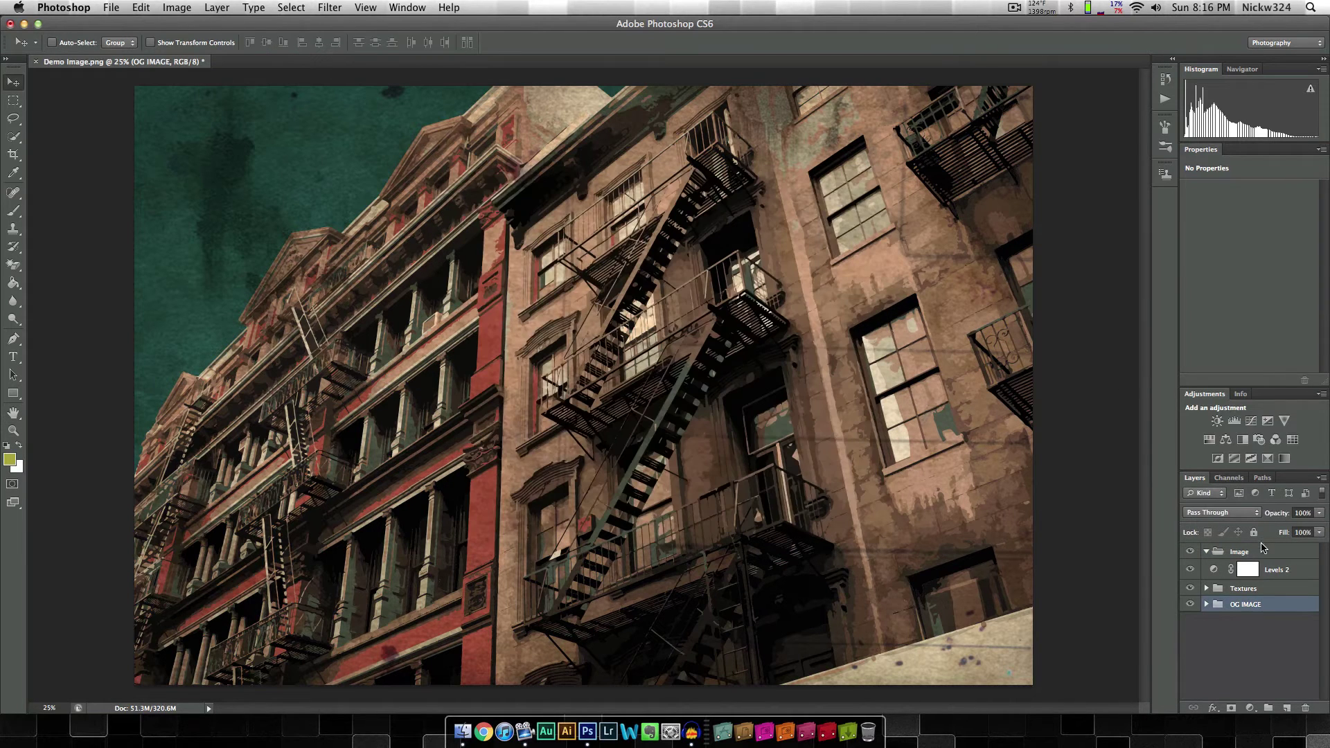
shift+click(1257, 588)
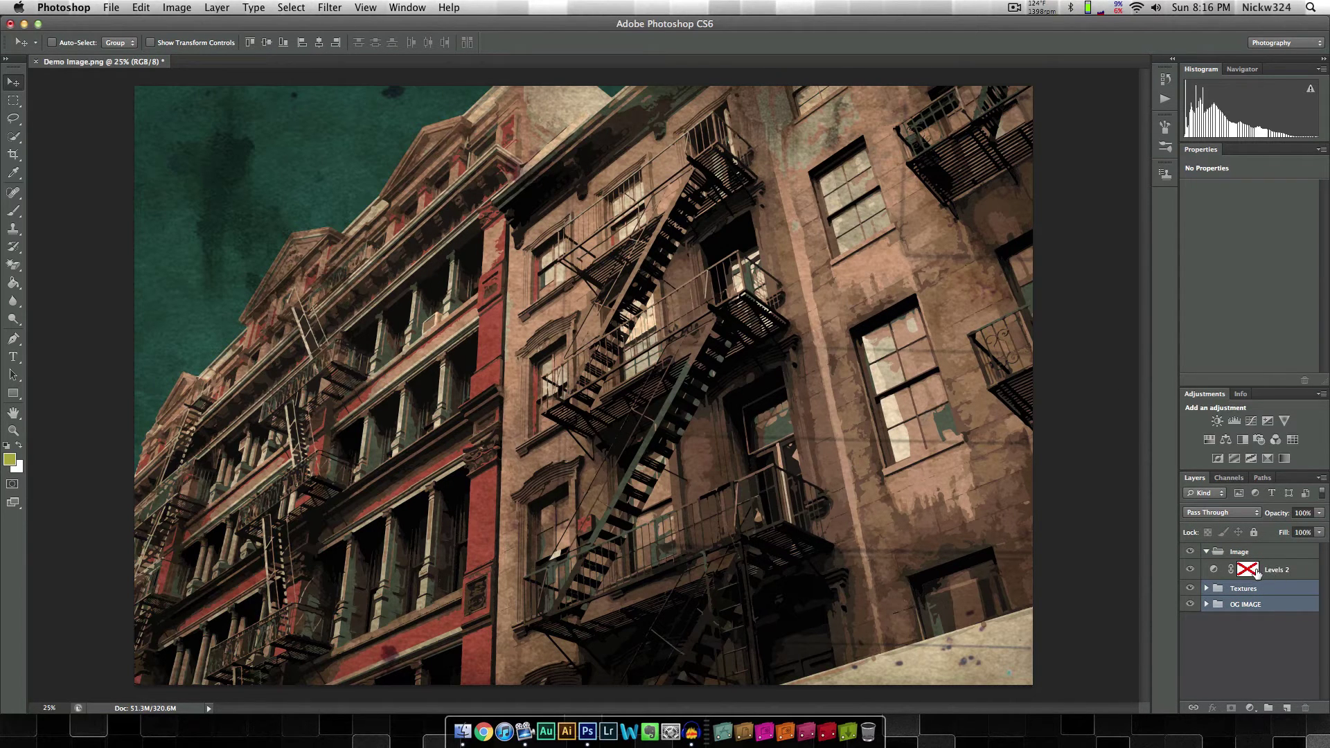
click(1284, 570)
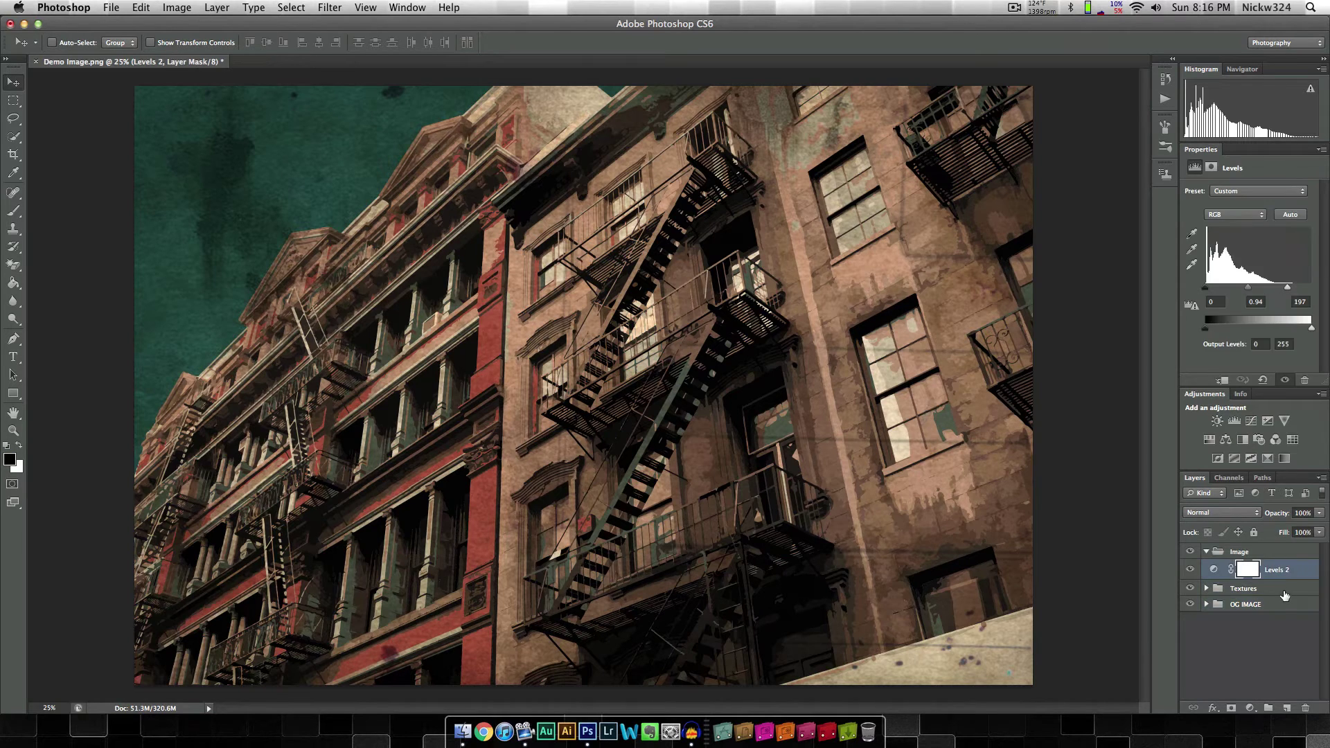
shift+click(1282, 599)
drag(1281, 574, 1230, 558)
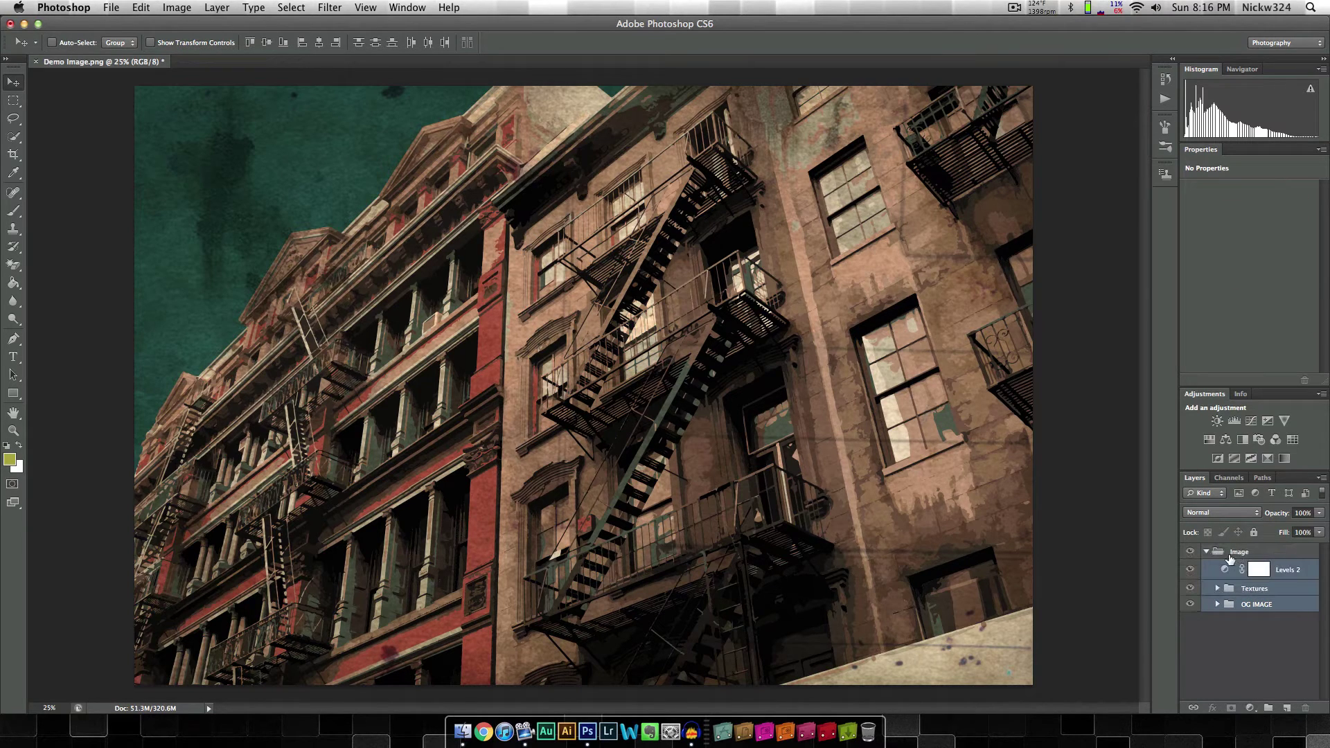
click(1206, 552)
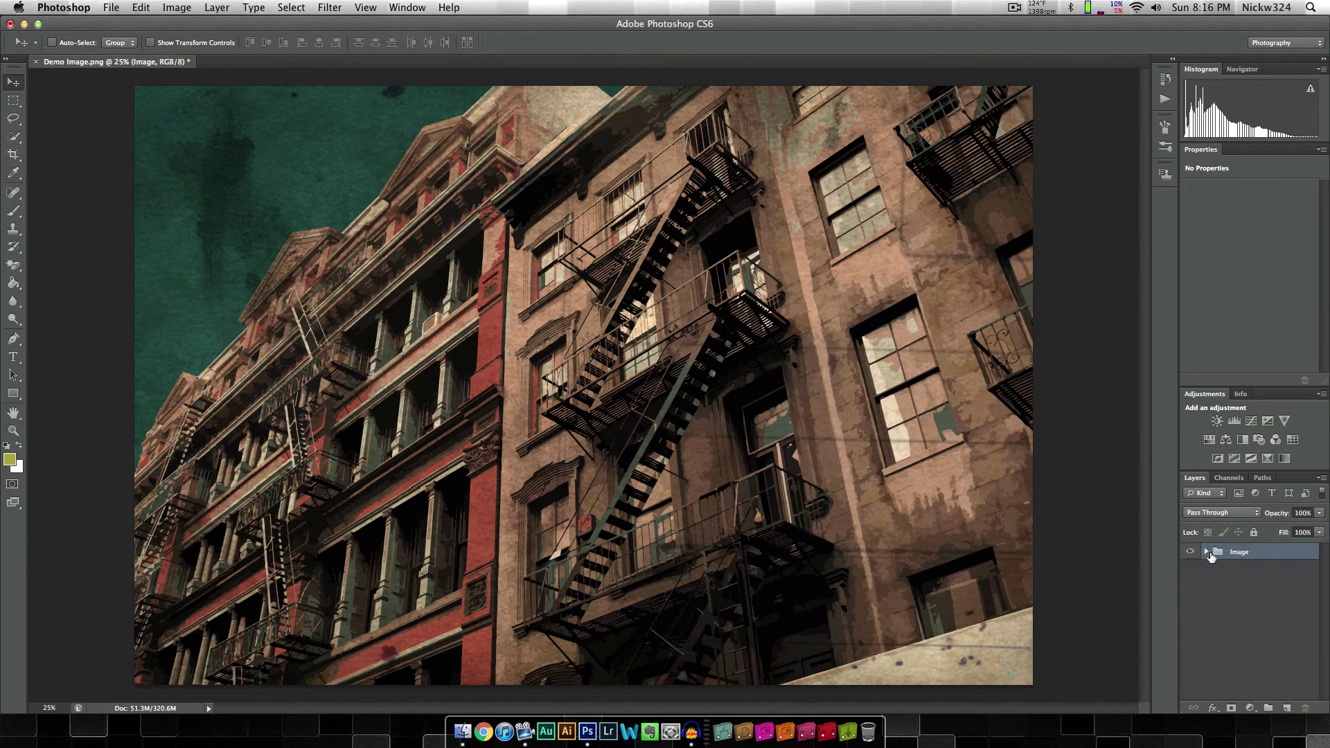
- Add a Color Balance adjustment above the Image group with midtones at red +19, green +9 and blue +26
click(1225, 440)
click(1229, 191)
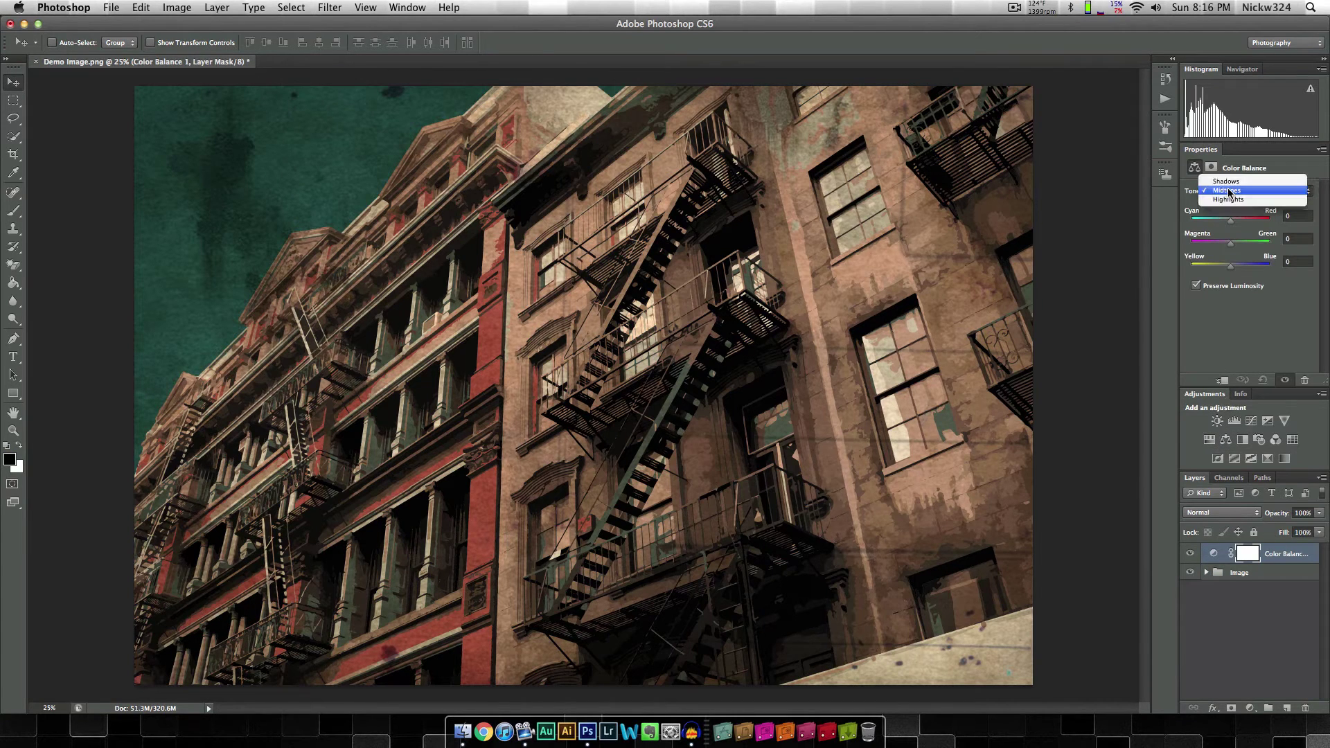
click(1231, 243)
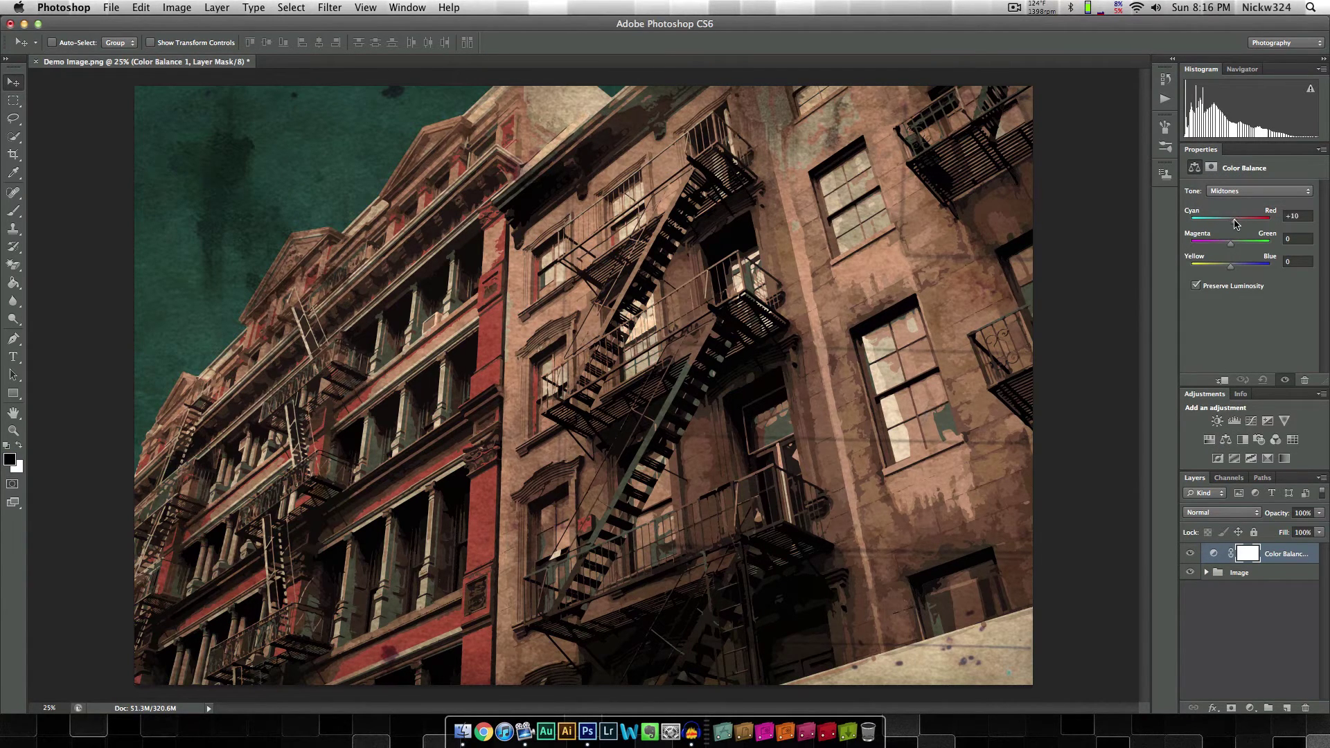
drag(1238, 223, 1239, 224)
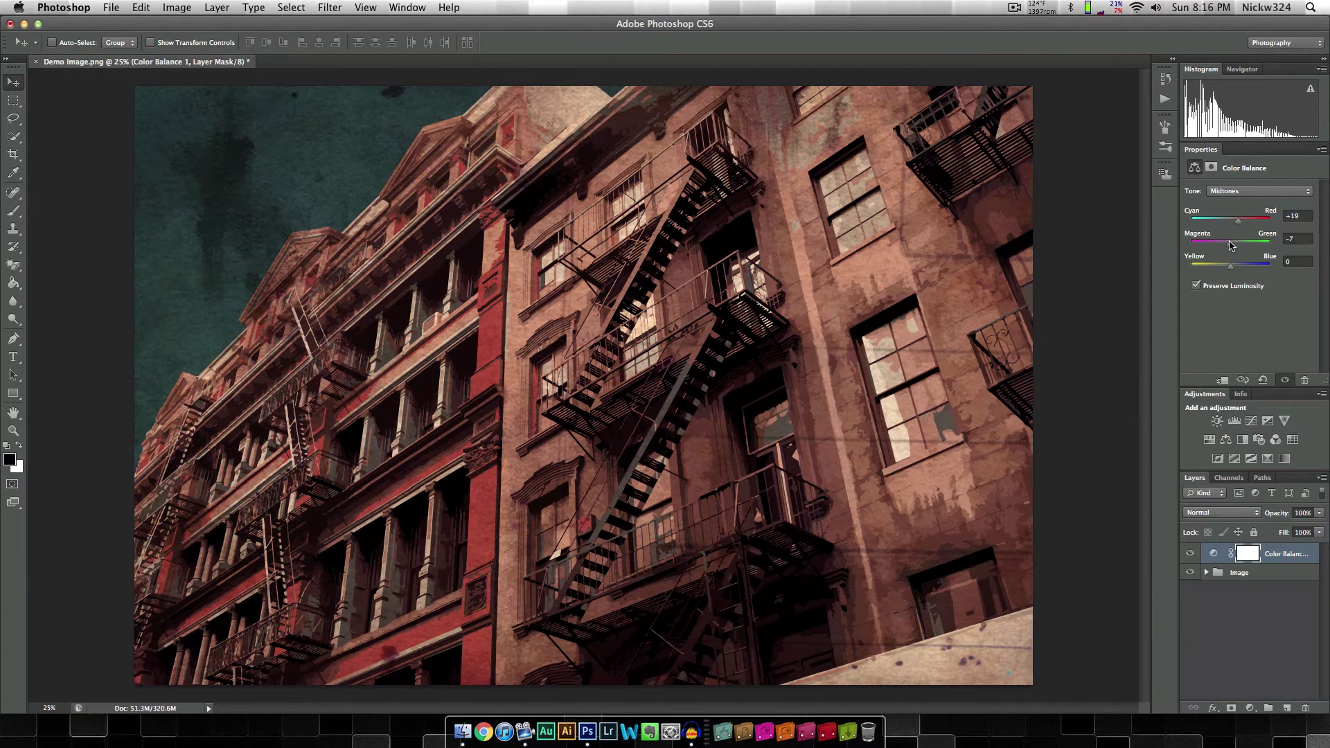
drag(1235, 243, 1234, 243)
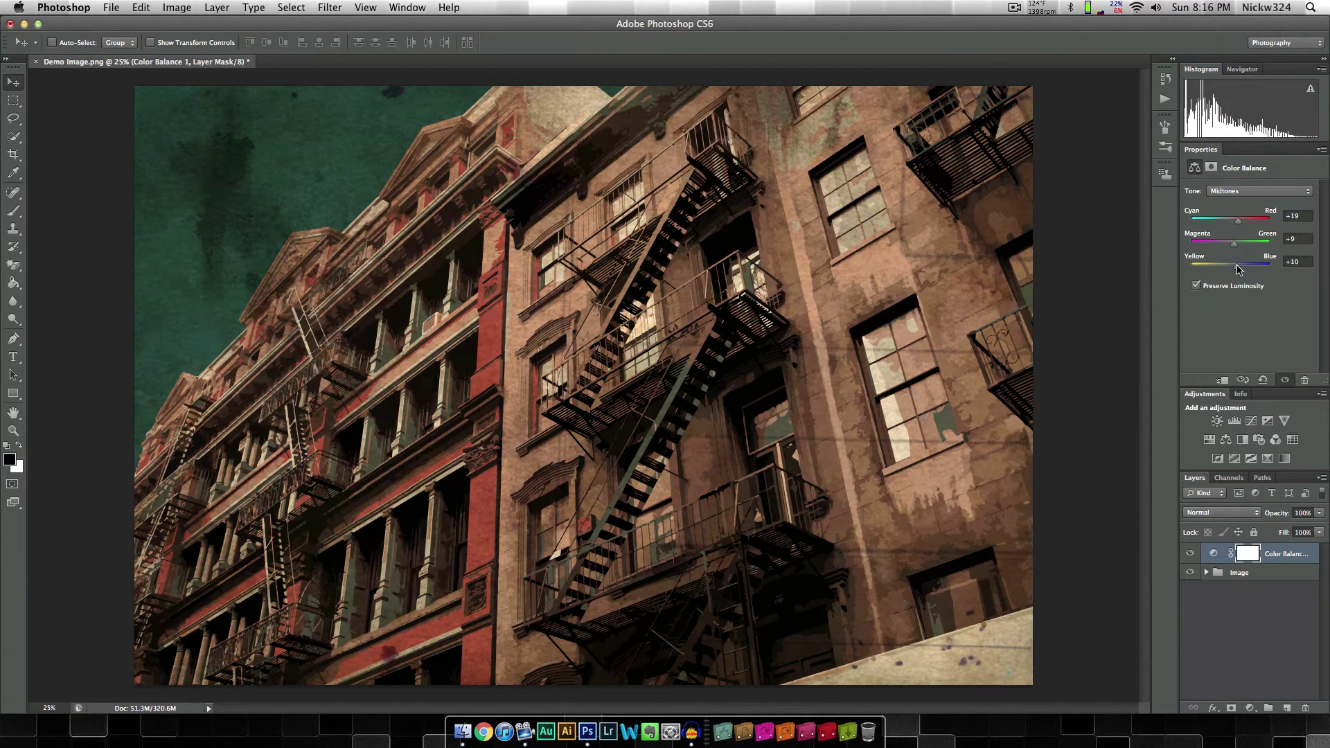
click(1225, 192)
click(1243, 326)
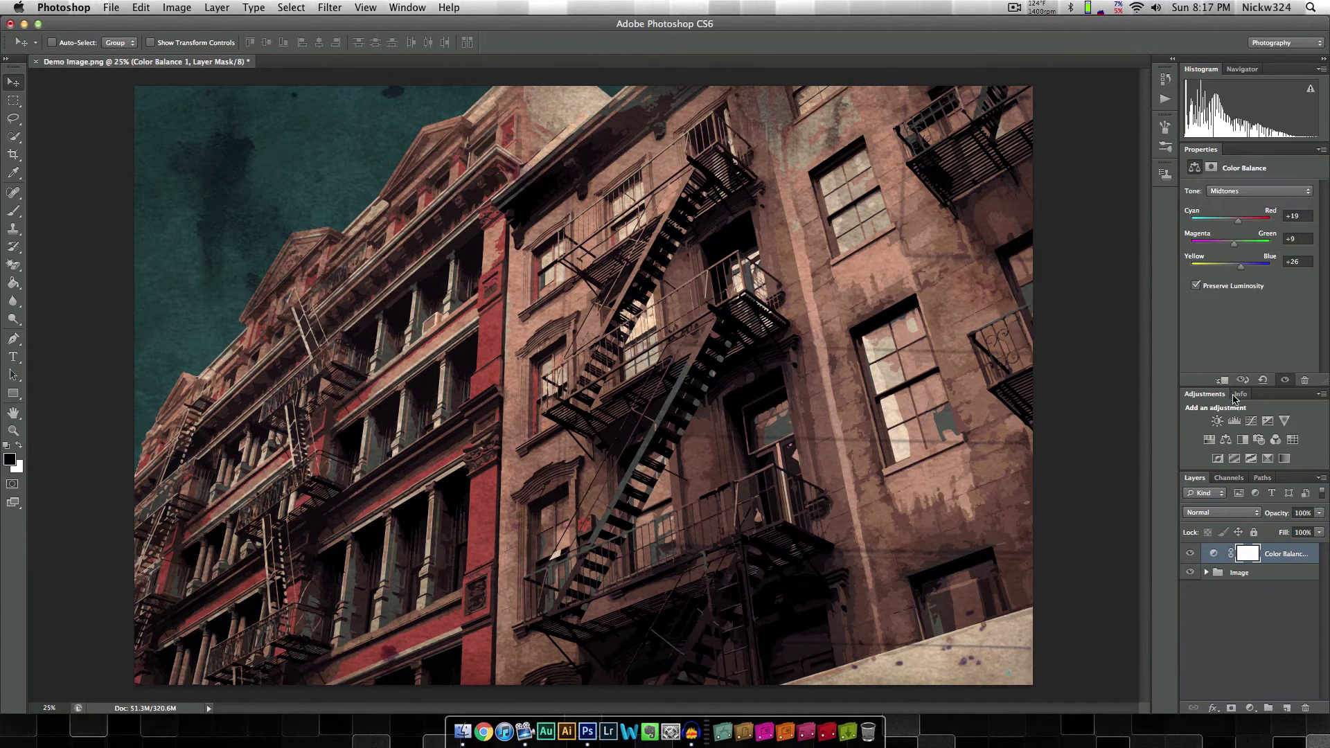
- Add a Hue/Saturation adjustment with the Master range at hue -6, saturation +34 and lightness -6
click(1208, 439)
click(1233, 208)
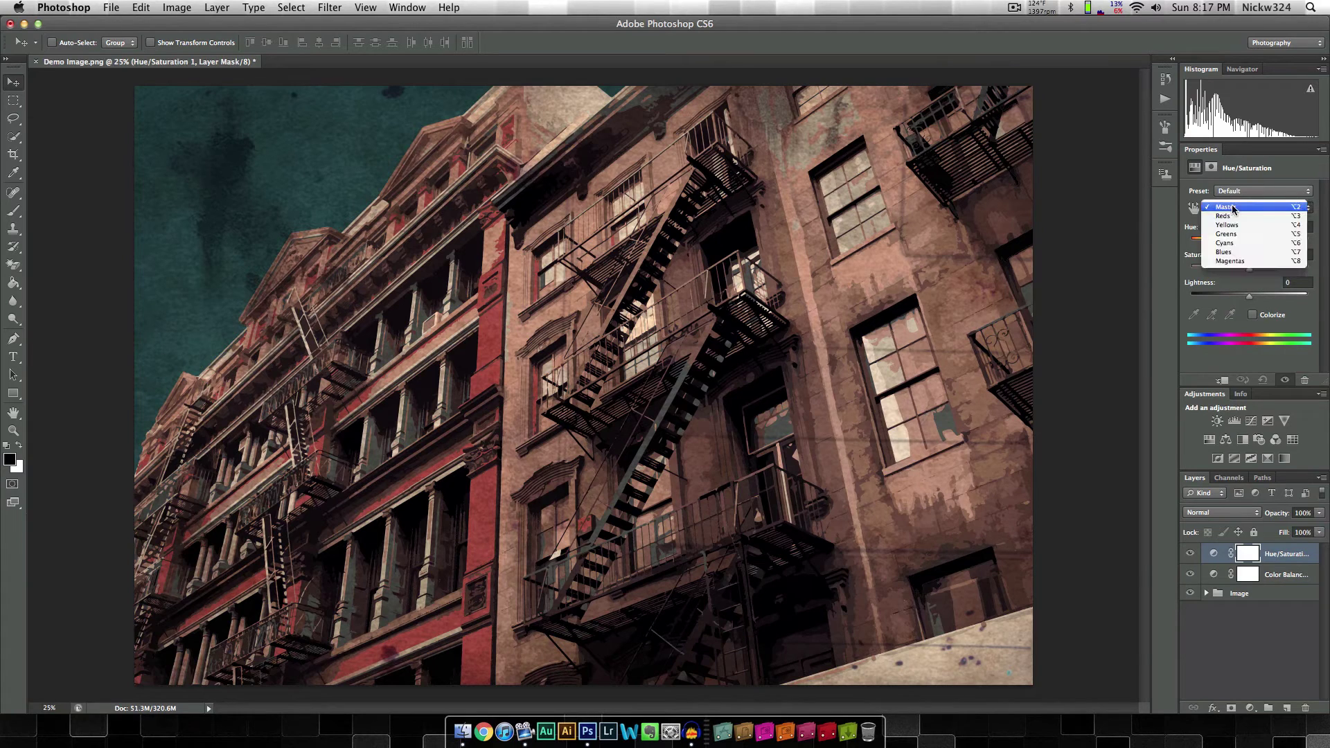
click(1234, 208)
drag(1254, 243, 1245, 245)
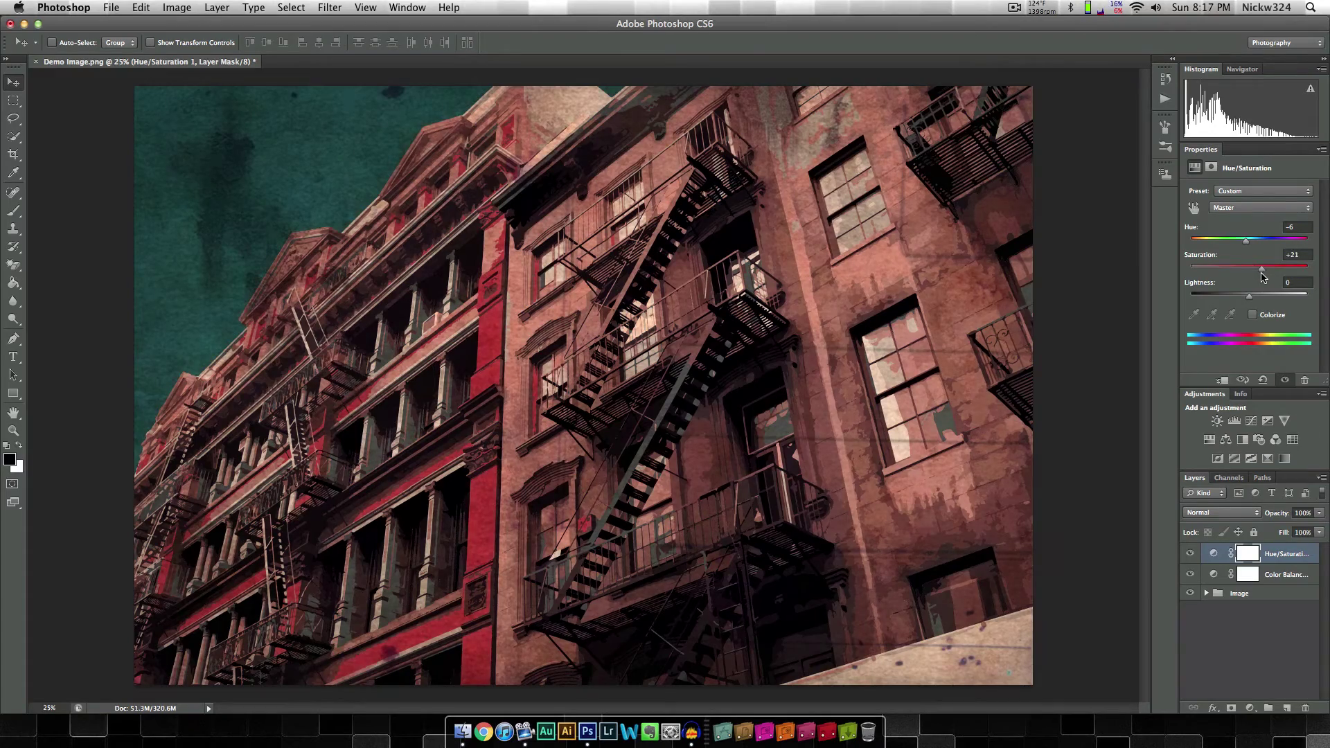
drag(1254, 299, 1246, 300)
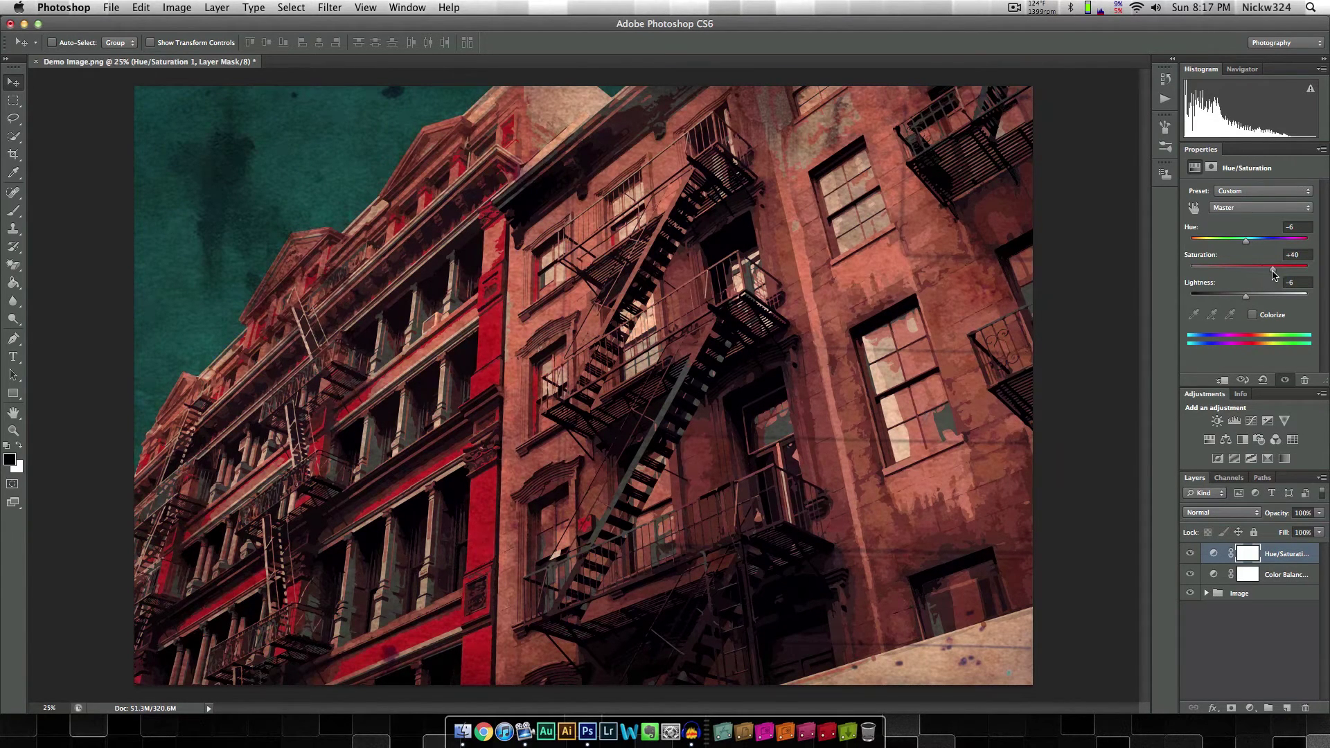
drag(1271, 275, 1164, 240)
- Set the Reds range of the Hue/Saturation adjustment to hue -2, saturation +16 and lightness -4
click(1237, 207)
click(1237, 221)
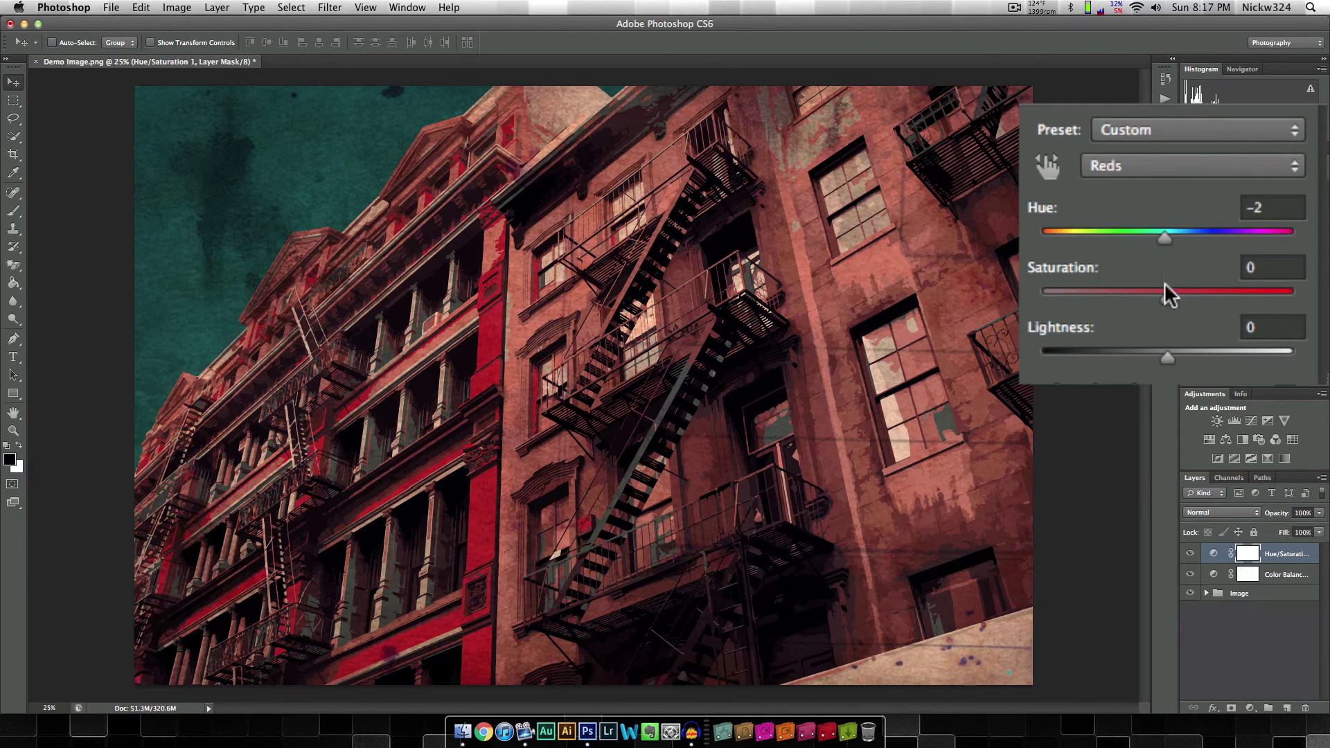
drag(1167, 295, 1185, 296)
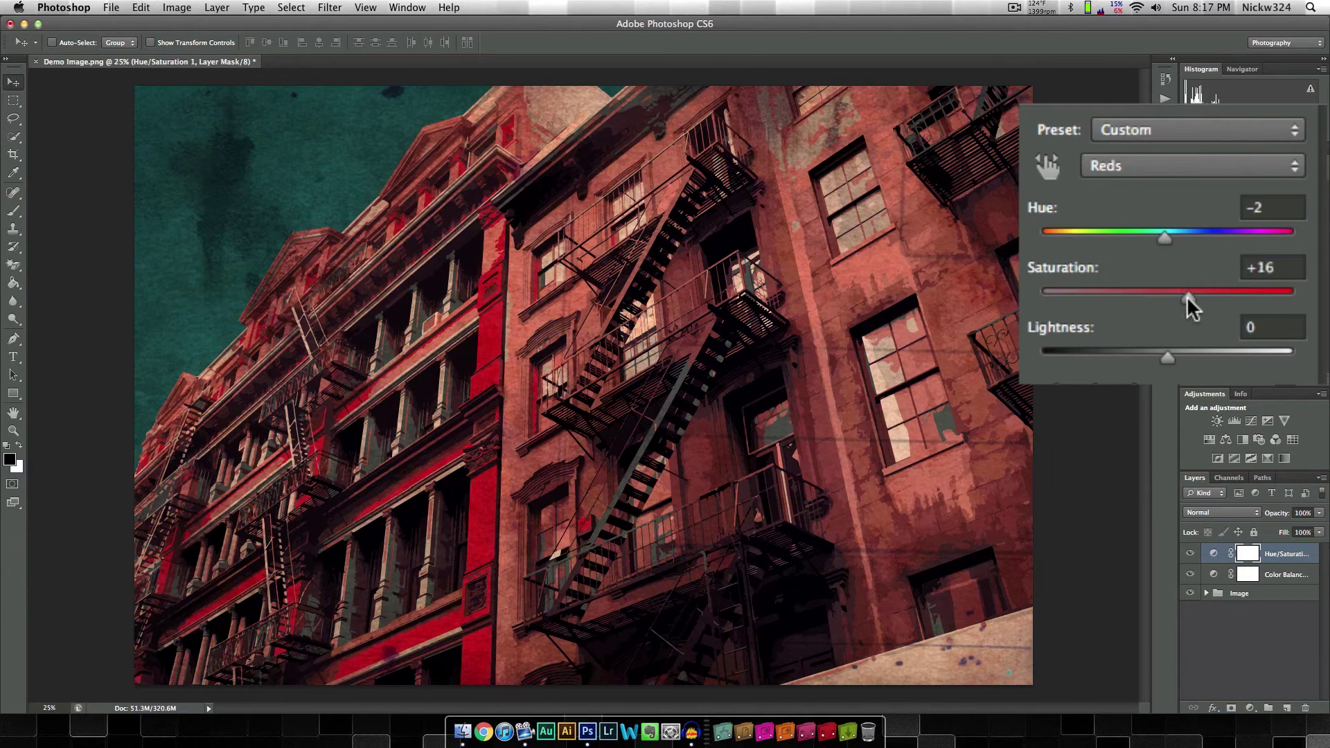
mouse_move(1169, 354)
mouse_down()
mouse_move(1203, 363)
mouse_move(1163, 363)
mouse_up()
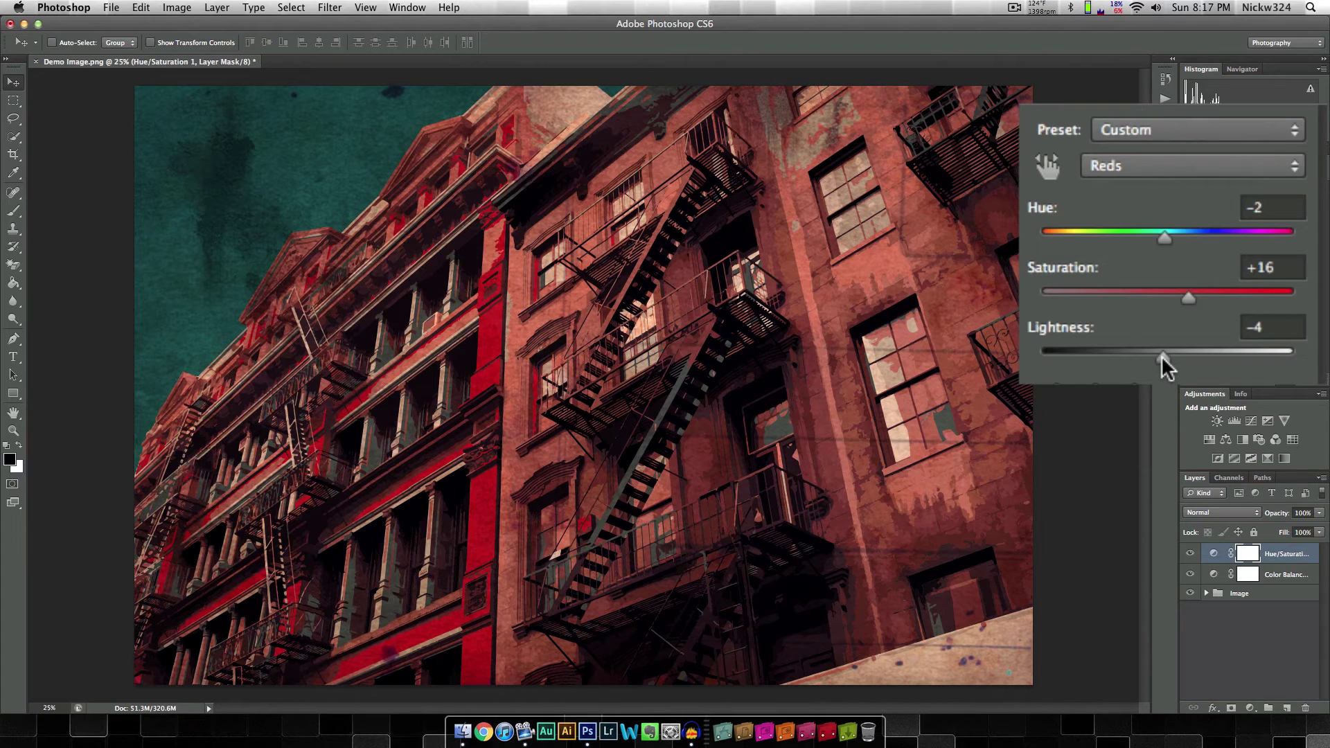
- Set the Yellows range of the Hue/Saturation adjustment to hue +50, saturation +21 and lightness +19
click(1171, 164)
click(1155, 185)
drag(1164, 241, 1226, 258)
mouse_move(1173, 300)
mouse_down()
mouse_move(1255, 301)
mouse_move(1193, 299)
mouse_up()
drag(1166, 356, 1208, 380)
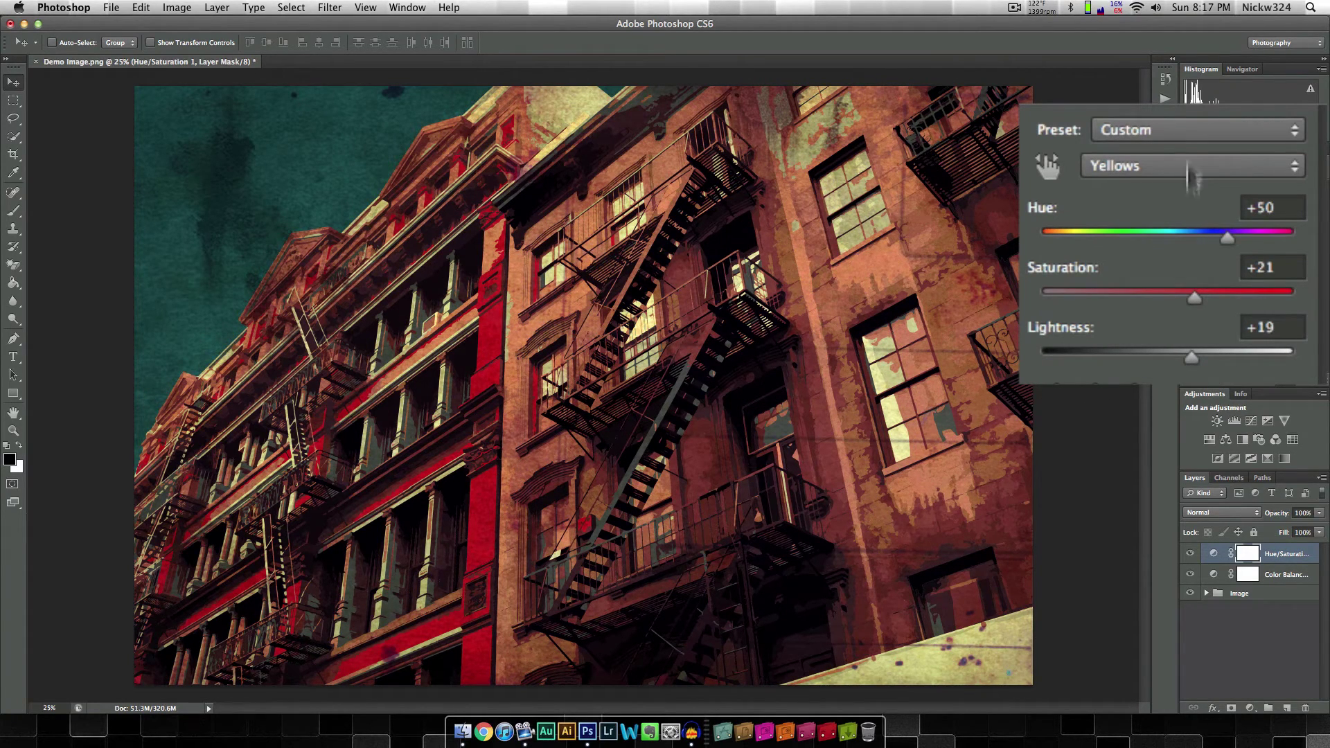
- Lower the hue of the Greens range and set its saturation to +32 and lightness to +5
click(1185, 164)
click(1168, 186)
drag(1168, 238, 1056, 237)
drag(1196, 267, 1205, 305)
mouse_move(1167, 358)
mouse_down()
mouse_move(1286, 358)
mouse_move(1173, 360)
mouse_up()
- Set the Cyans range of the Hue/Saturation adjustment to hue +1, saturation +28 and lightness +8
click(1174, 169)
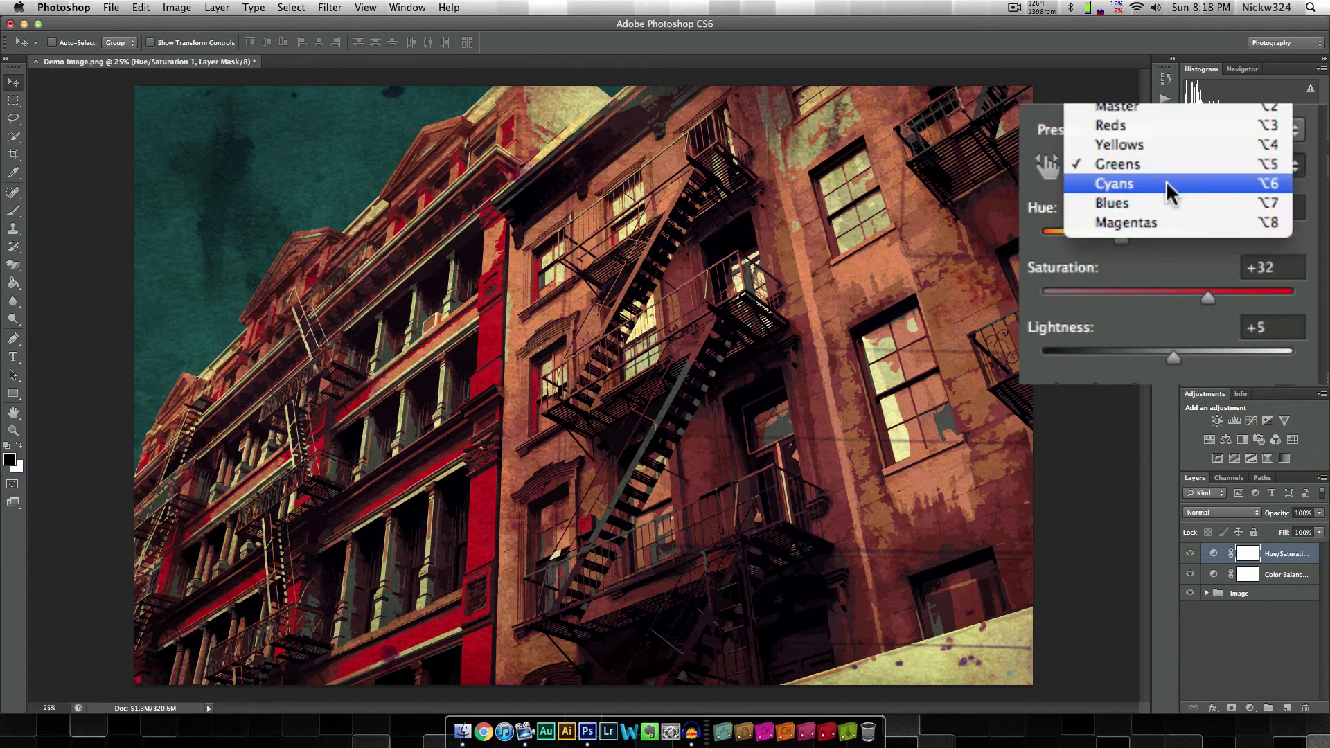
click(1173, 186)
drag(1169, 239, 1205, 308)
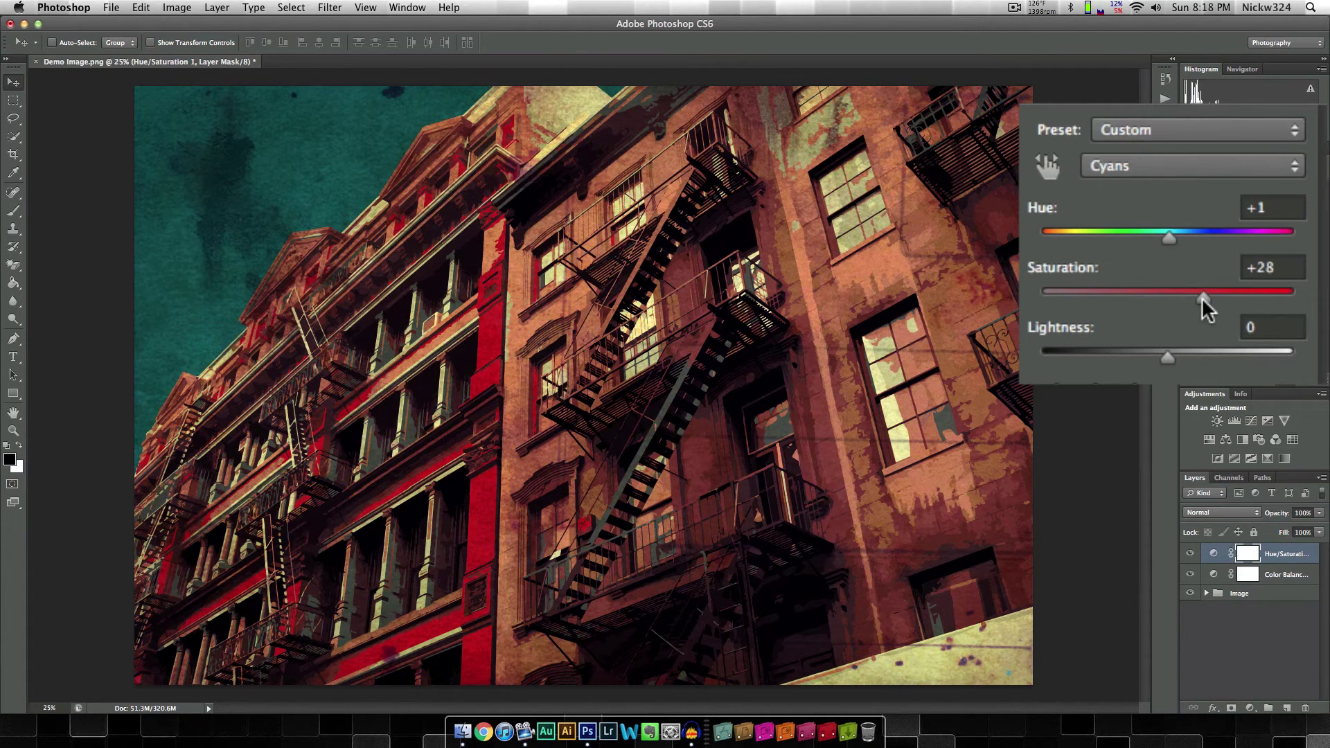
mouse_move(1169, 357)
mouse_down()
mouse_move(1230, 357)
mouse_move(1151, 366)
mouse_move(1176, 366)
mouse_up()
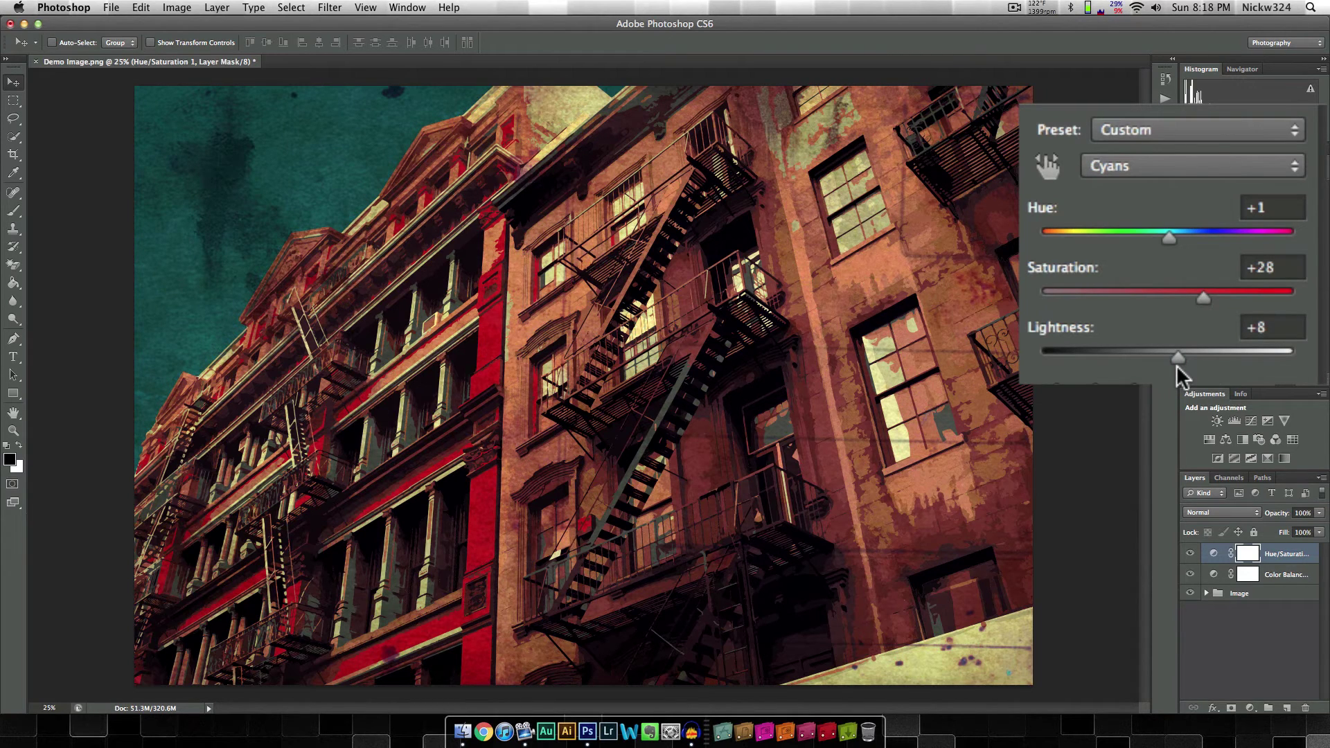
- Set the Blues range of the Hue/Saturation adjustment to hue -33, saturation +34 and lightness +8
click(1178, 166)
click(1164, 182)
drag(1169, 238, 1209, 300)
drag(1176, 354, 1178, 384)
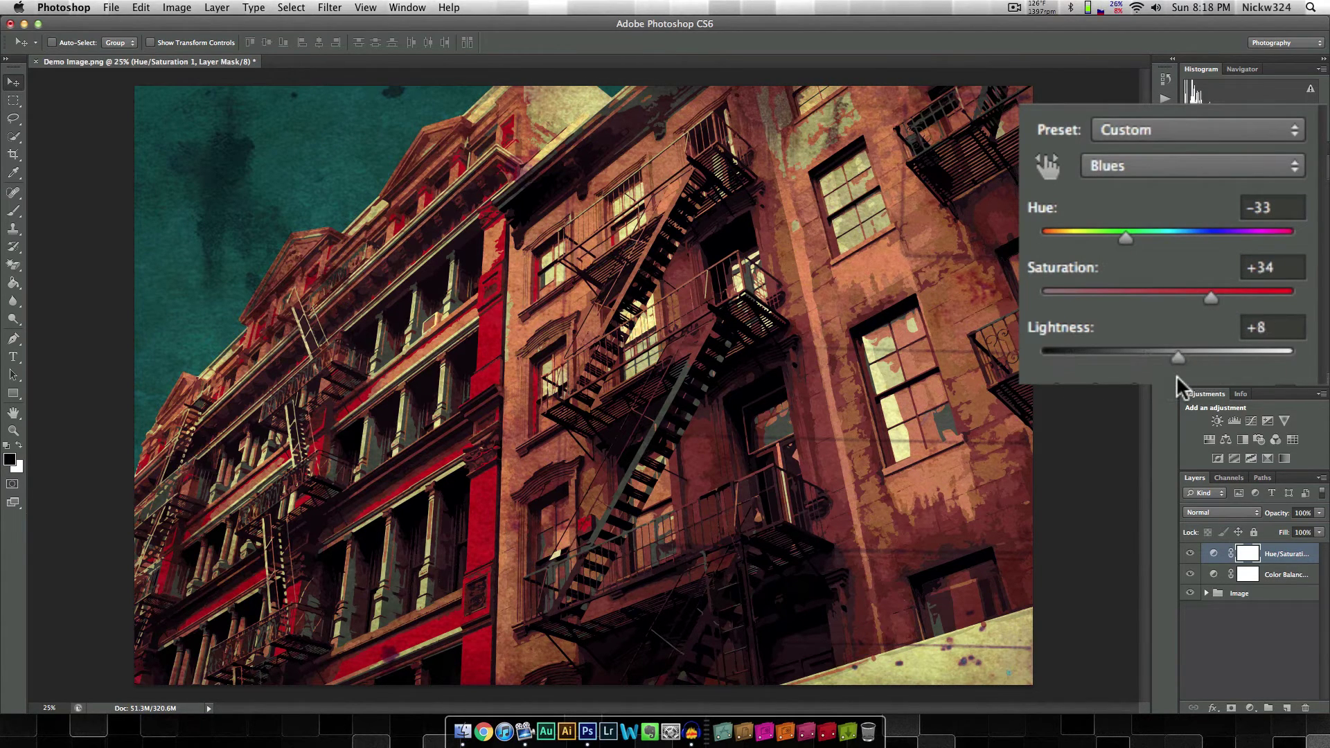
- Try shifting the Magentas range of the Hue/Saturation adjustment
click(1187, 166)
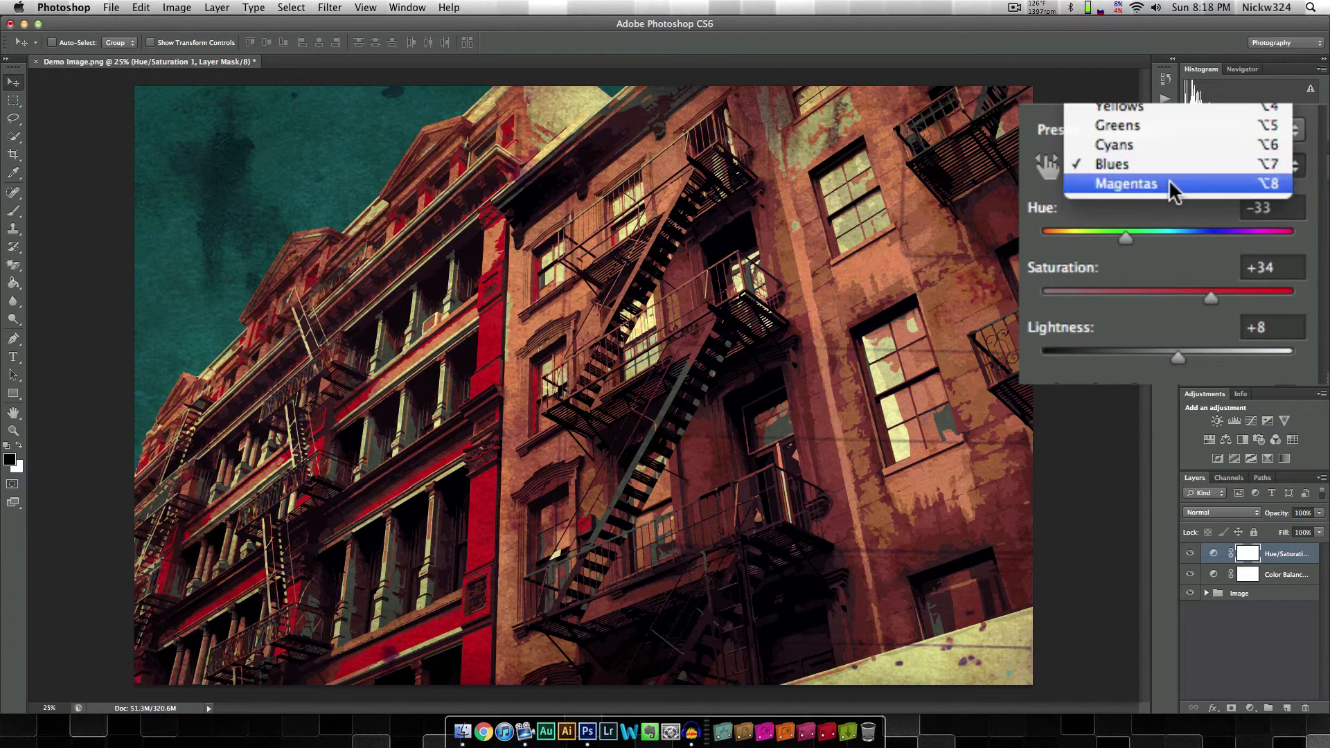
click(1172, 190)
drag(1143, 241, 1170, 266)
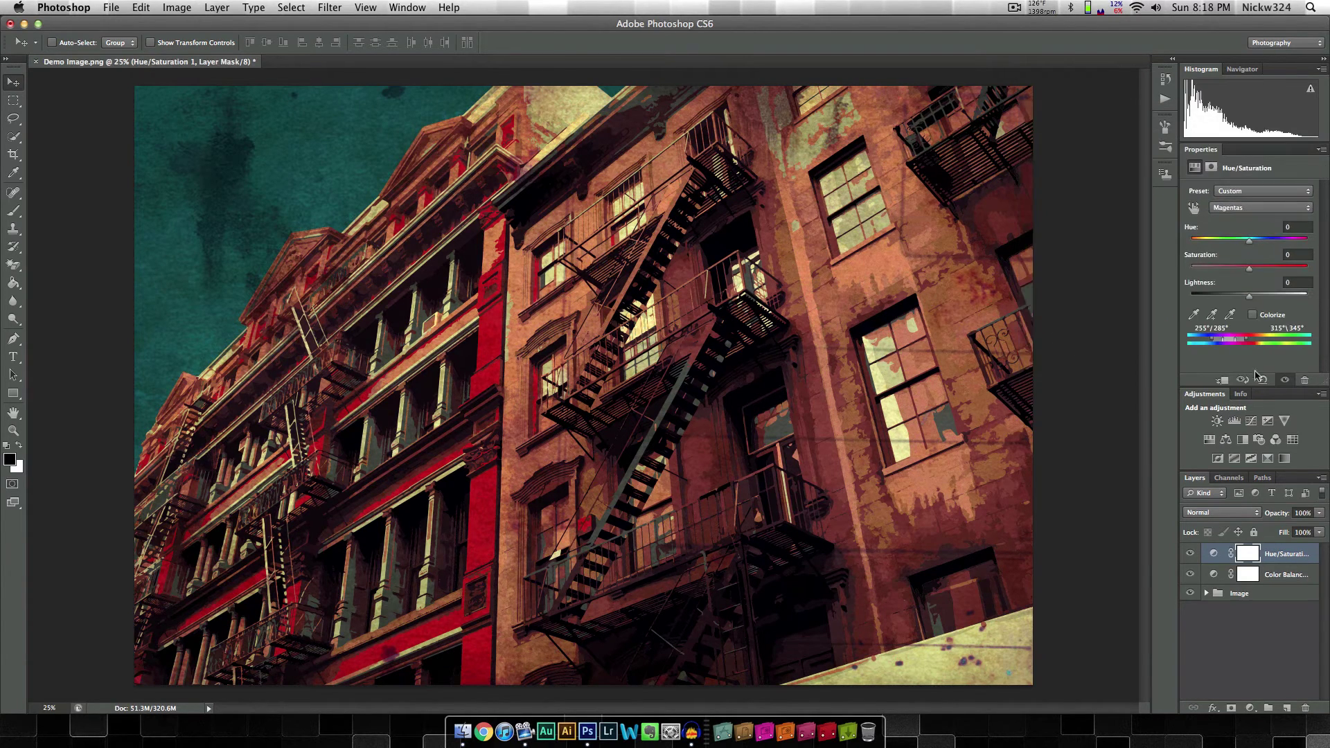
- Compare the image with the Color Balance and Hue/Saturation adjustments hidden and shown
click(1270, 576)
click(1189, 574)
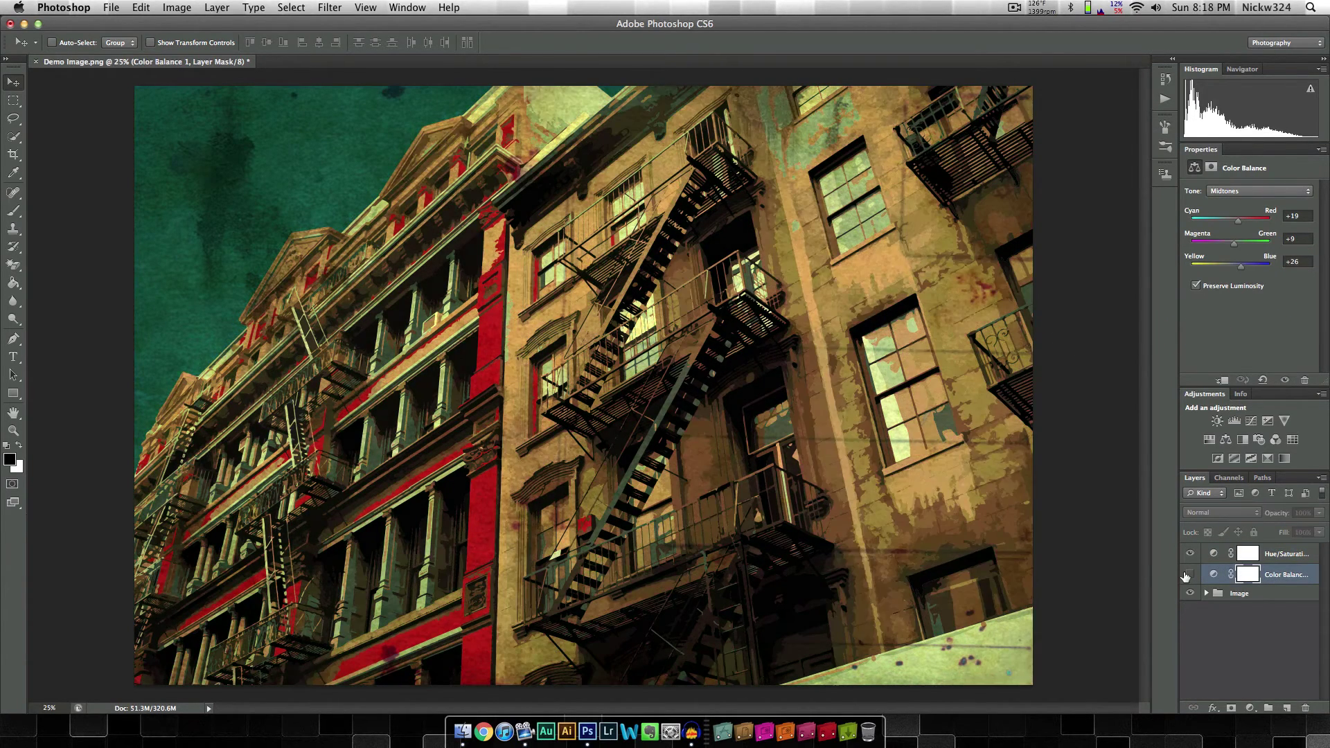
click(1189, 574)
click(1189, 554)
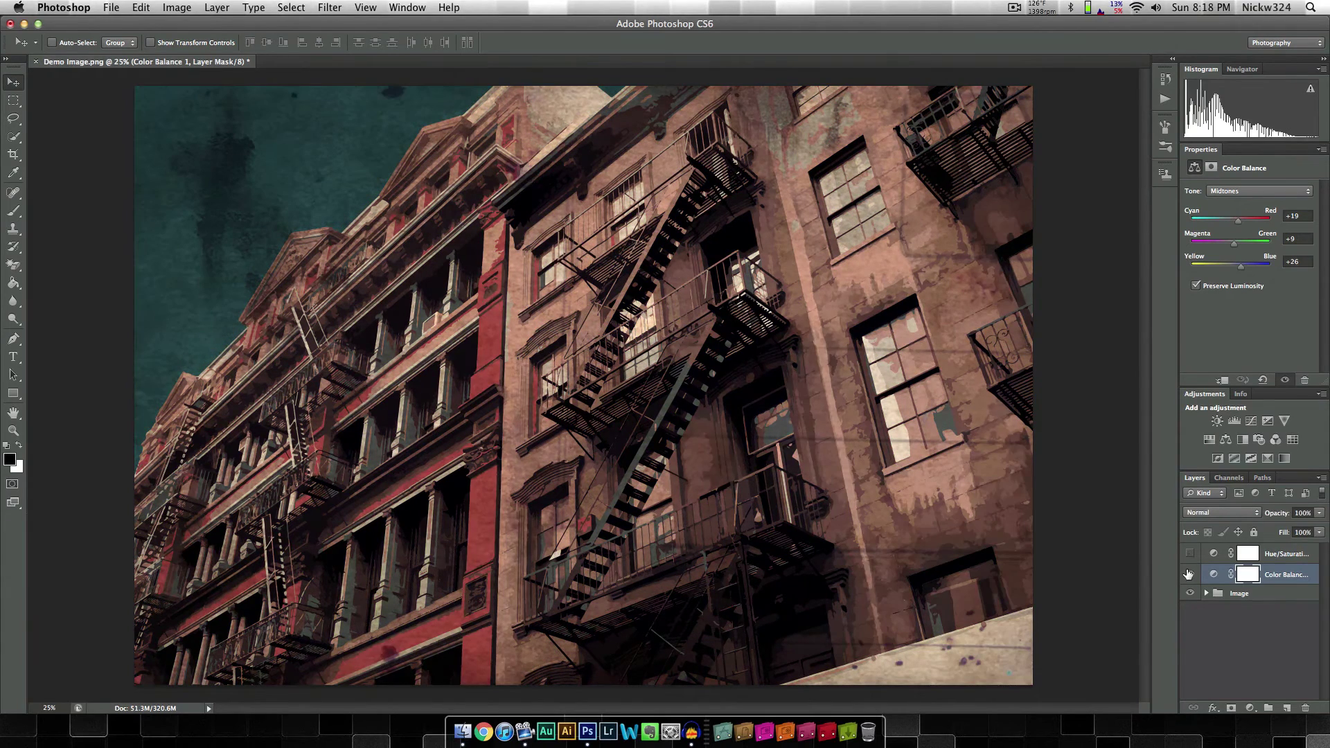
click(1188, 574)
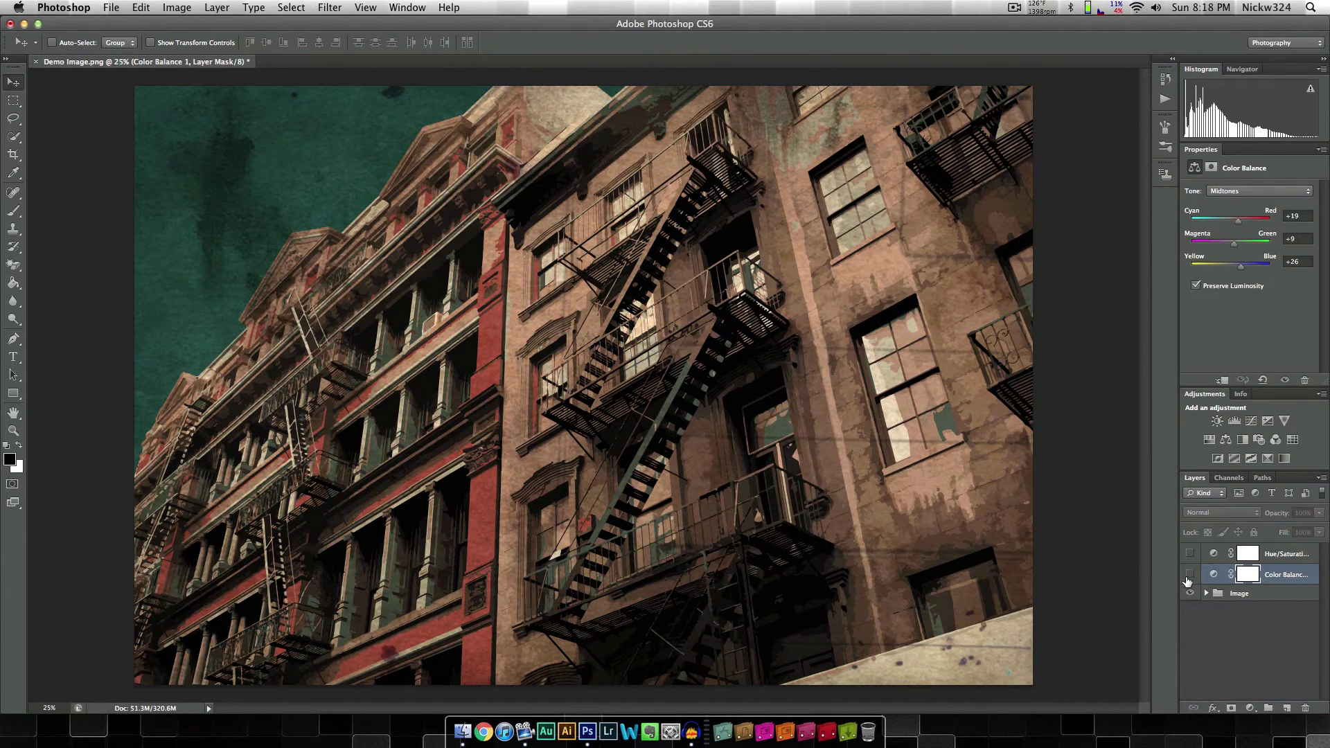
click(1189, 574)
click(1190, 553)
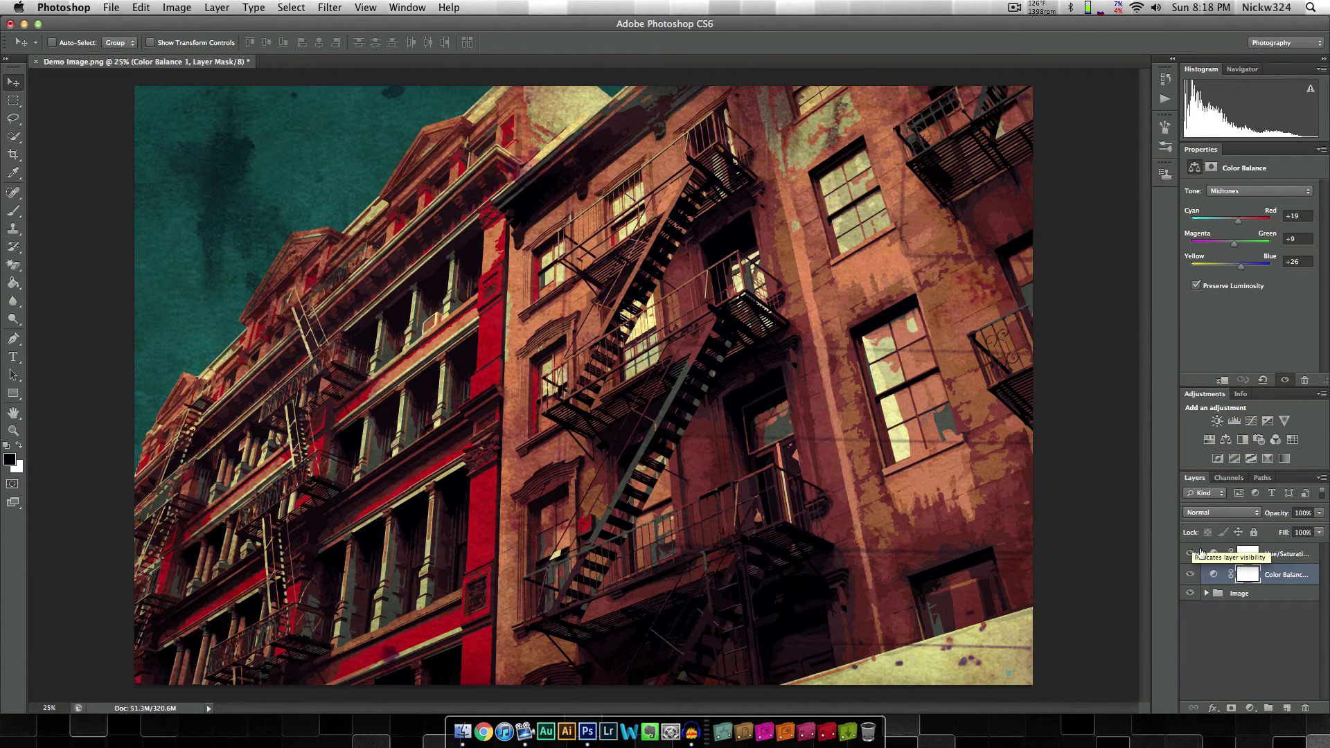
- Create a new layer group named Color above the Hue/Saturation adjustment layer
click(1295, 554)
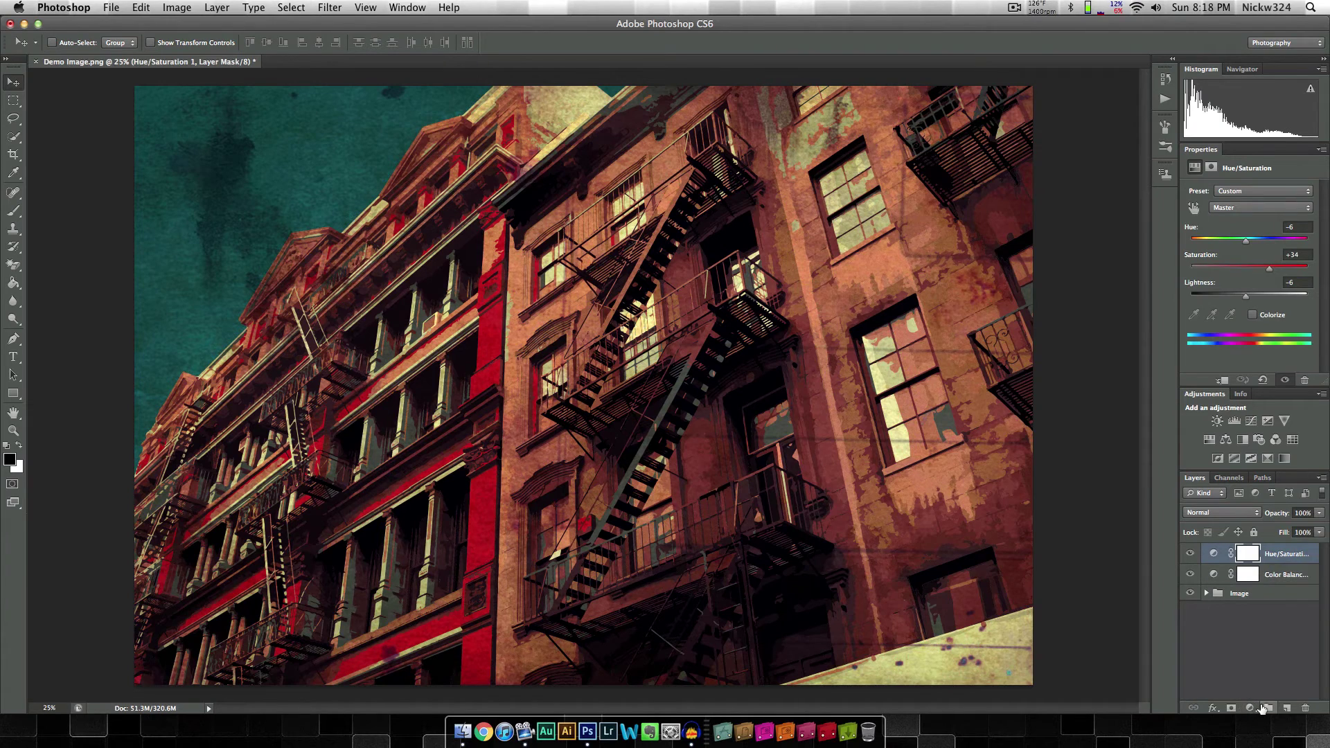
key(super+g)
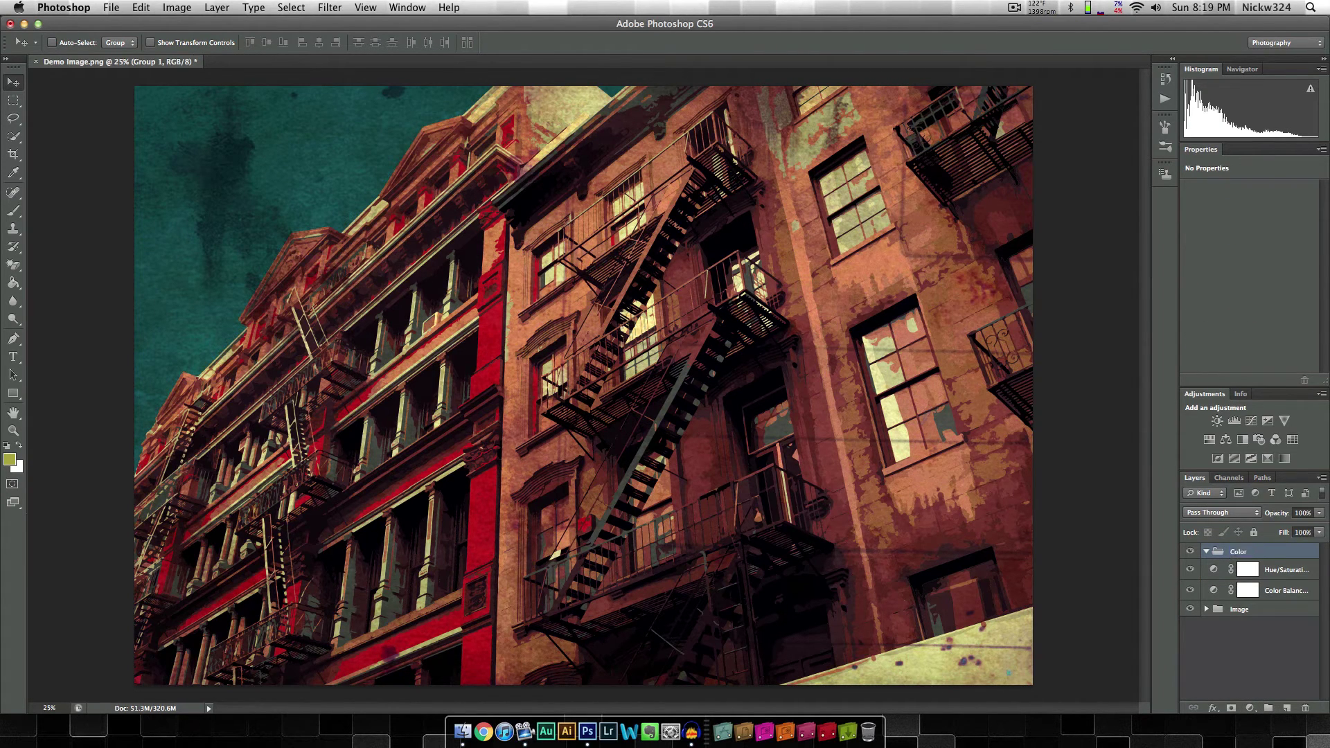
- Move the Color Balance and Hue/Saturation adjustment layers into the Color group and collapse the group
click(1273, 590)
shift+click(1281, 569)
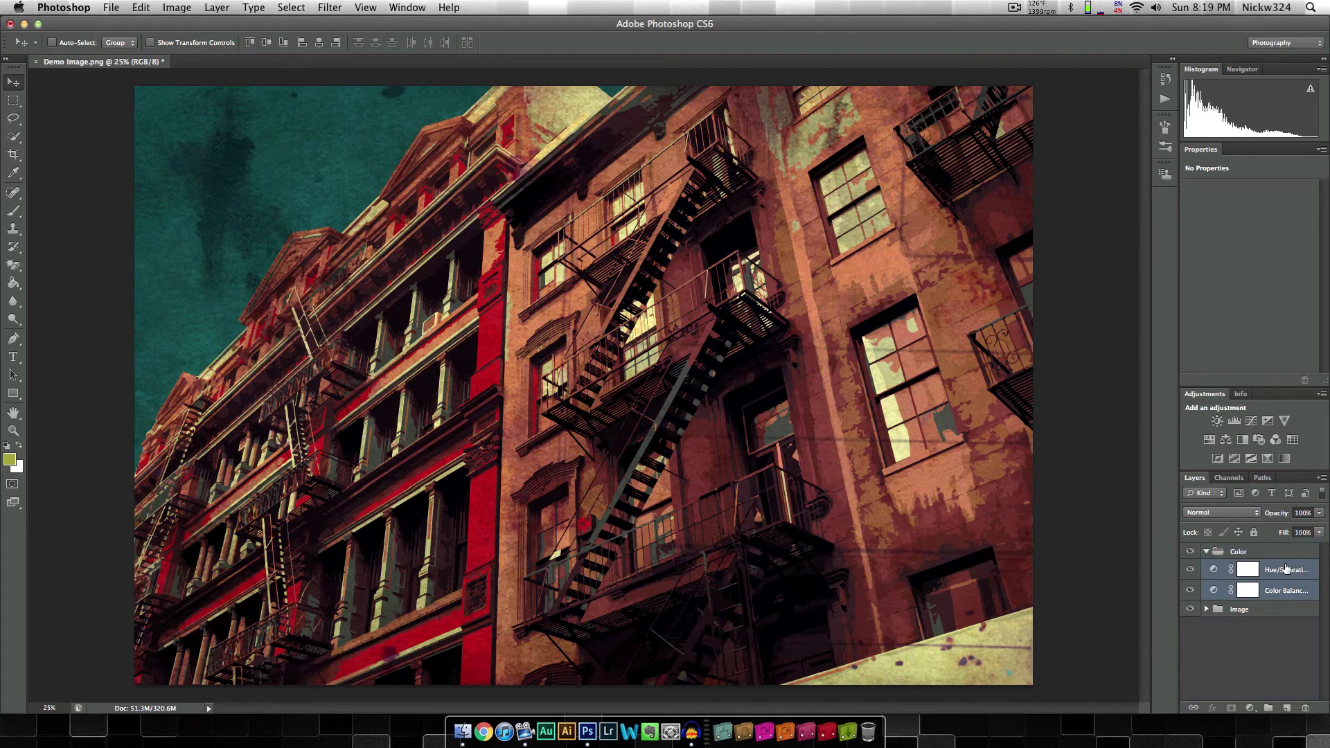
drag(1281, 569, 1271, 551)
click(1207, 552)
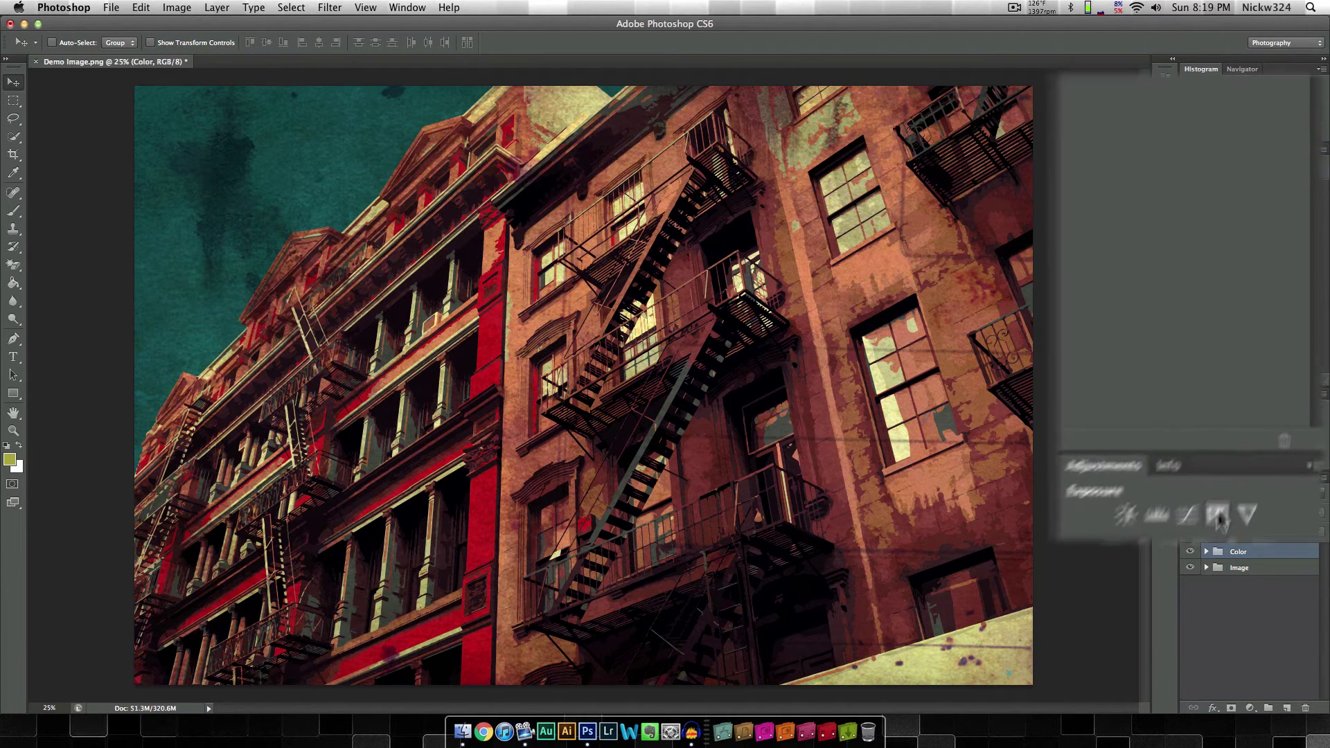
- Add an Exposure adjustment layer with exposure +0.24, offset -0.0176 and gamma correction 0.72
click(1202, 535)
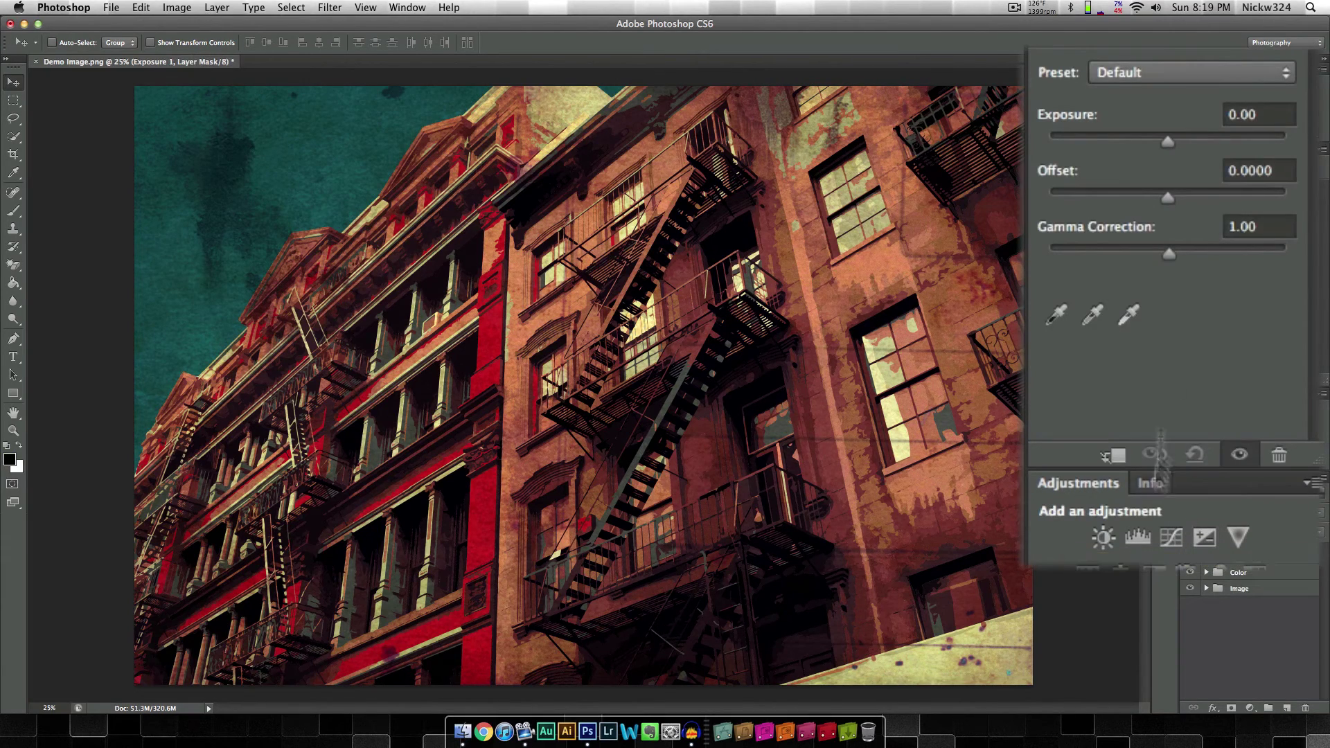
drag(1175, 136, 1181, 137)
mouse_move(1165, 136)
mouse_down()
mouse_move(1151, 135)
mouse_move(1169, 135)
mouse_up()
mouse_move(1167, 196)
mouse_down()
mouse_move(1192, 201)
mouse_move(1161, 197)
mouse_up()
drag(1177, 248, 1191, 251)
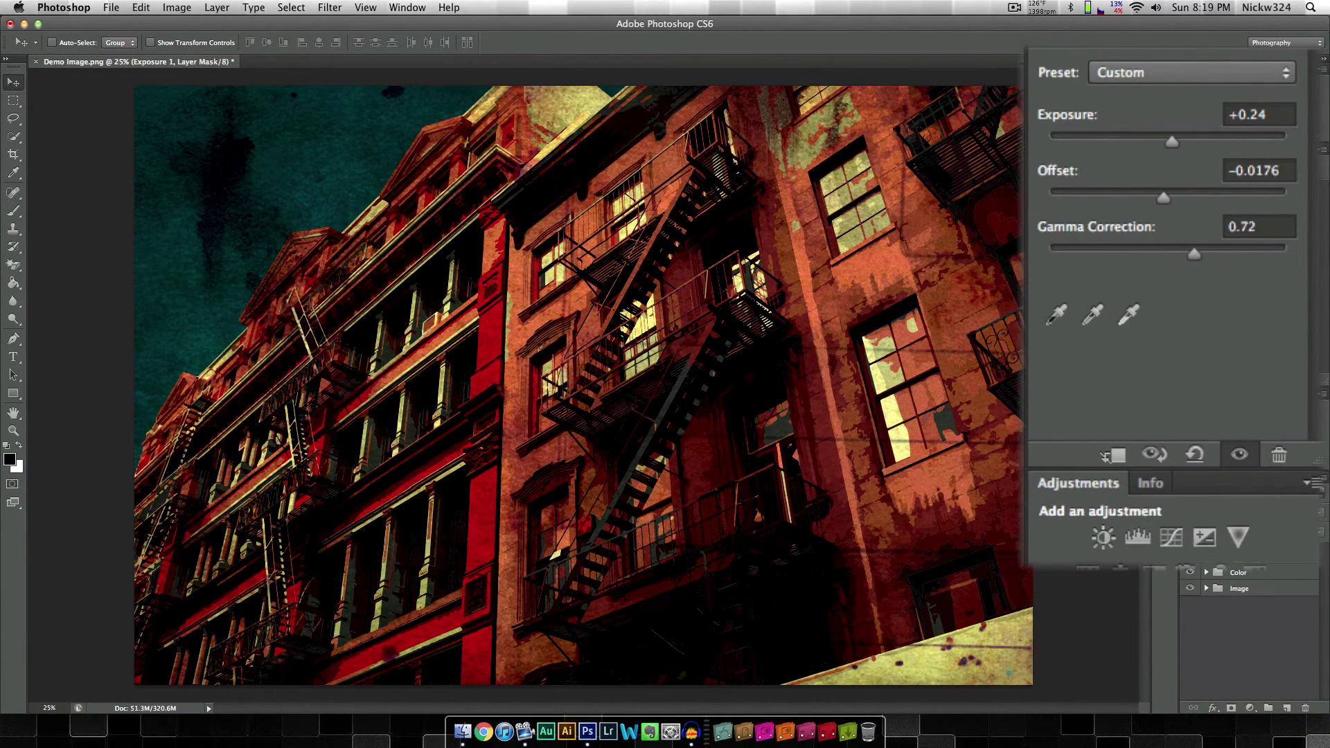
click(1282, 555)
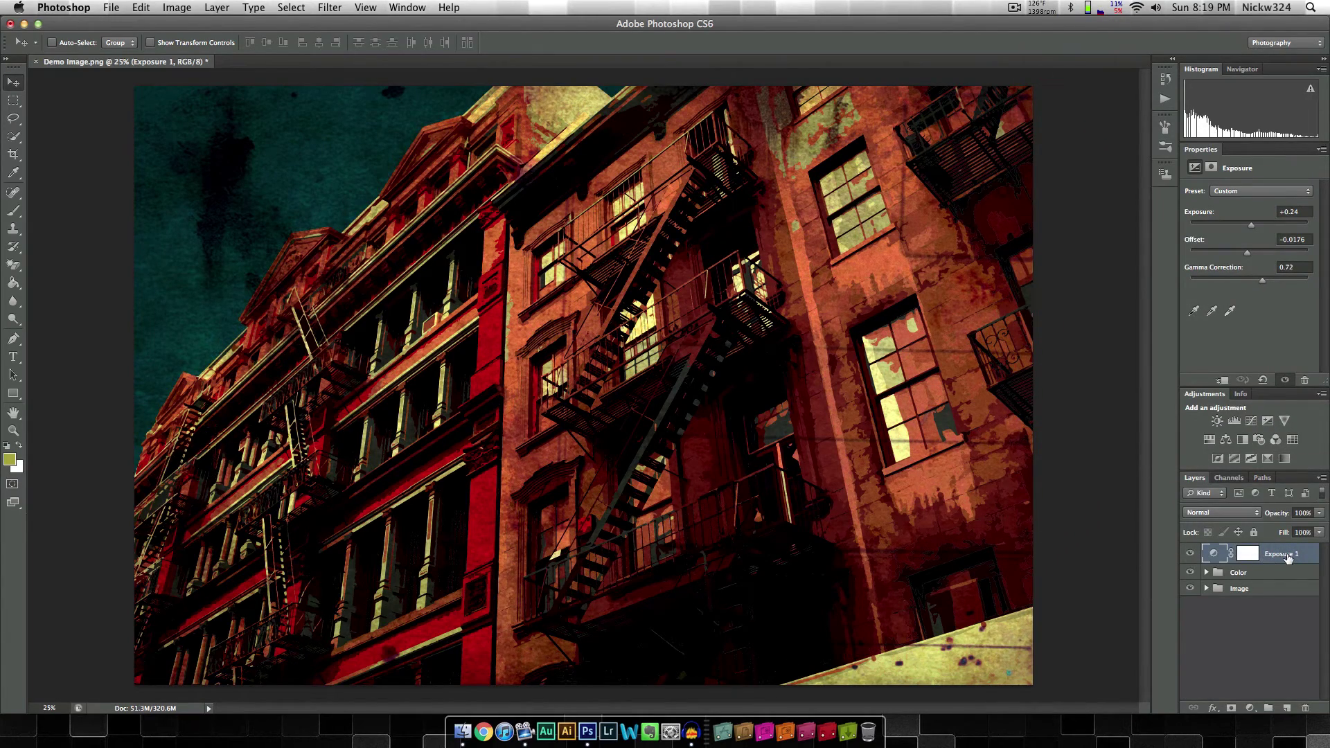
- Create a new layer group named Final between the Exposure adjustment and the Color group
click(1262, 574)
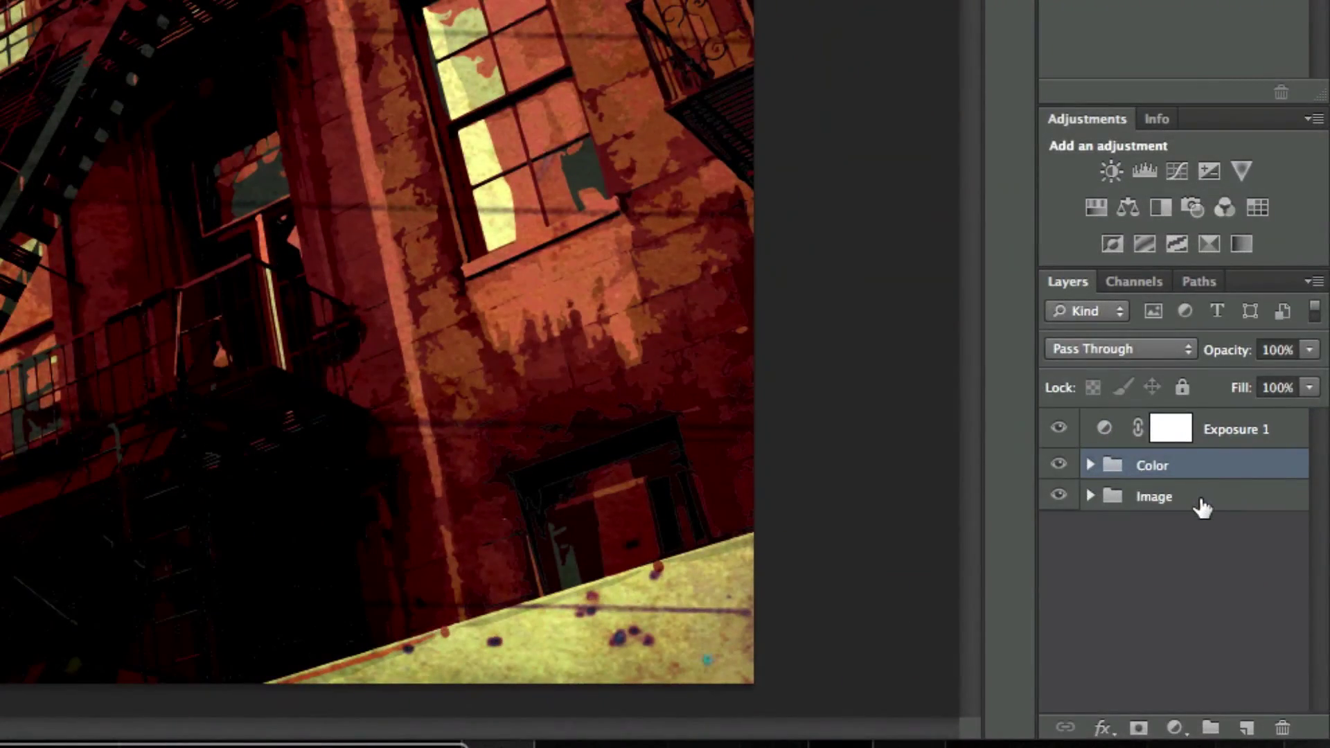
shift+click(1202, 508)
click(1210, 727)
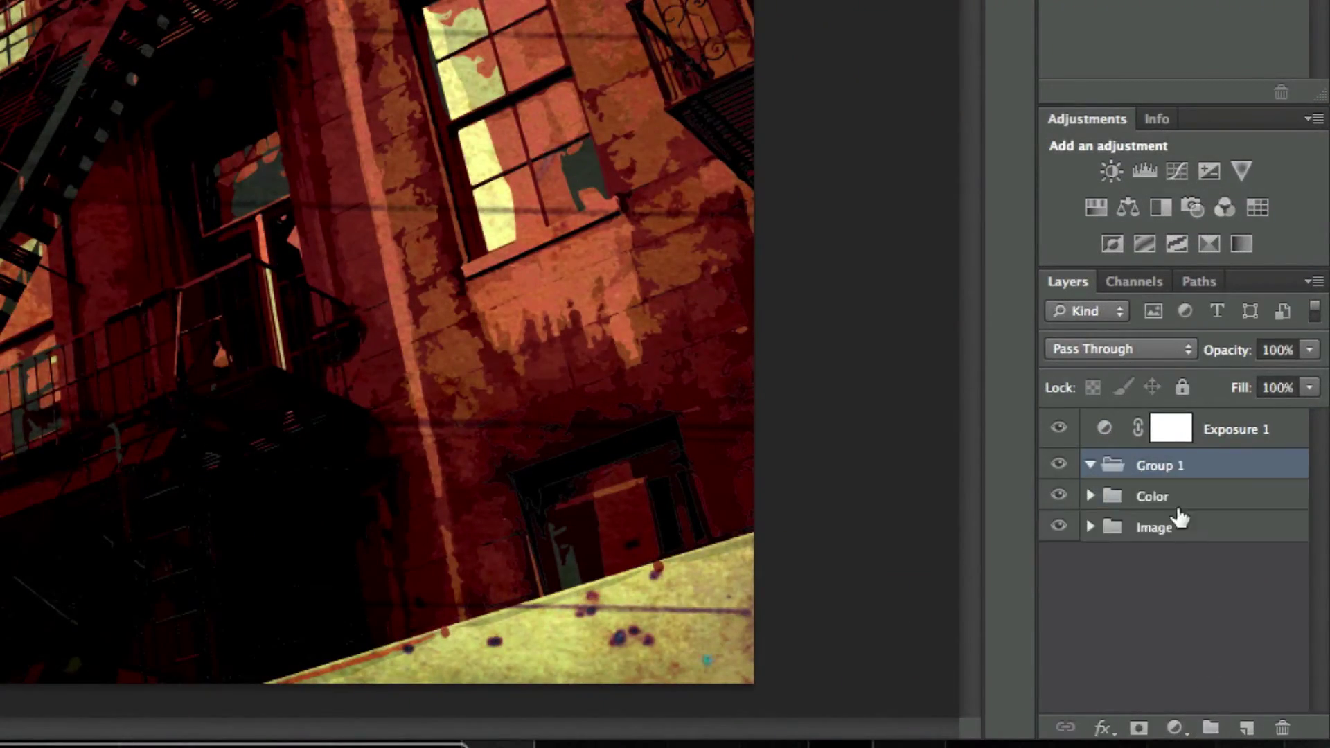
double_click(1160, 465)
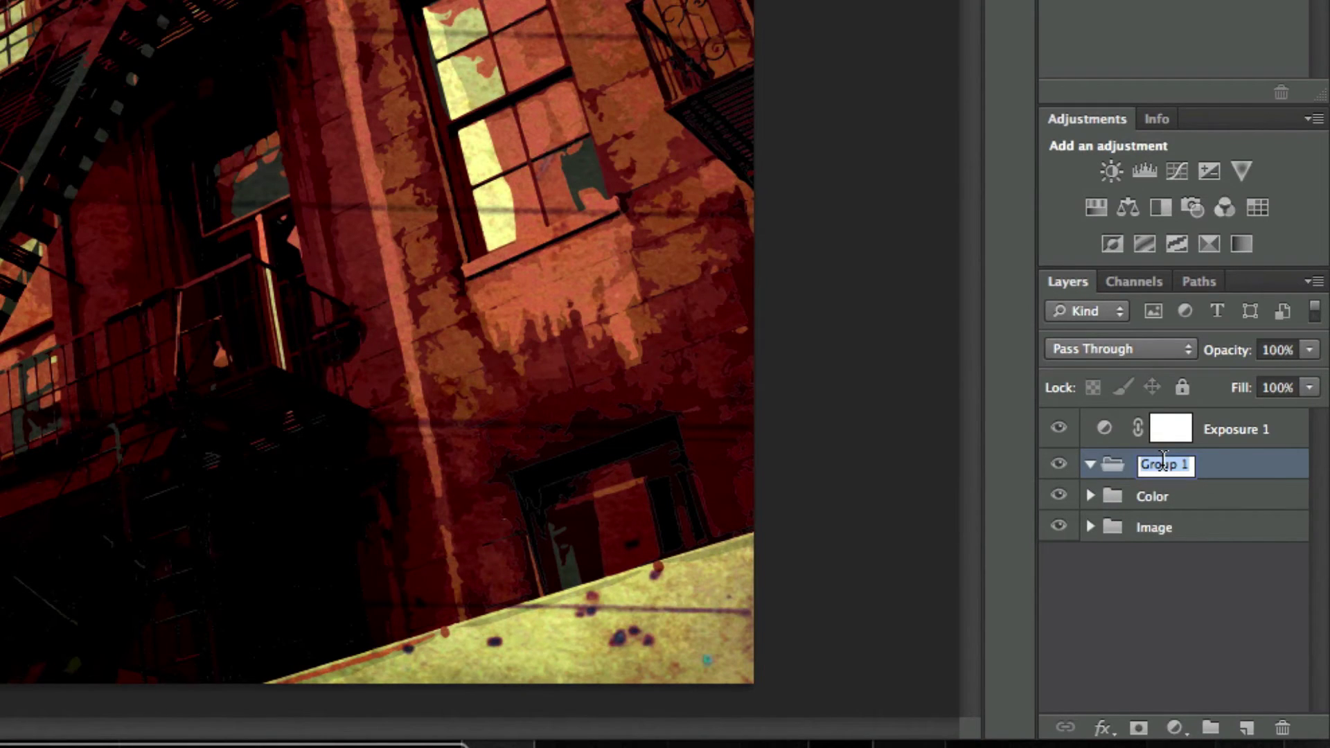
text(Final)
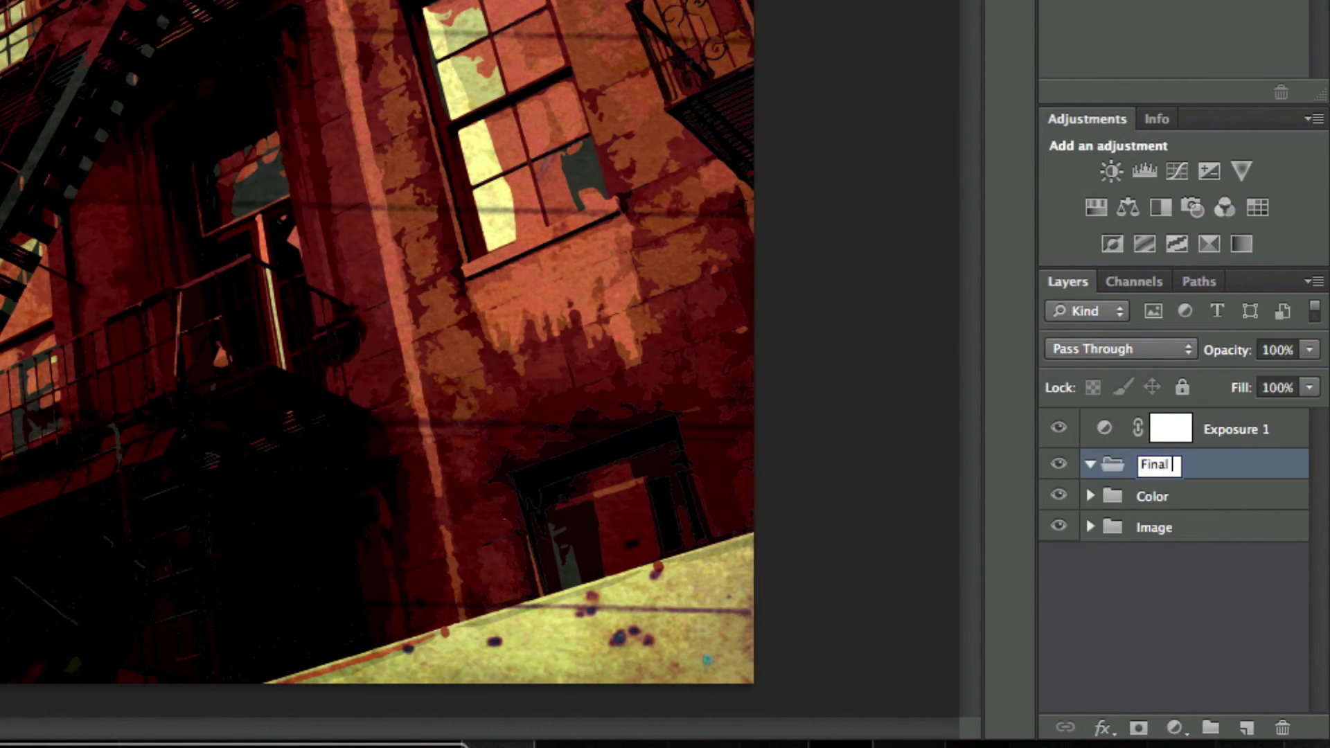
key(Return)
- Move the Color and Image groups into the Final group
click(1175, 533)
shift+click(1197, 497)
drag(1198, 497, 1112, 475)
- Duplicate the Final group under its default name and merge the copy into a single layer
right_click(1182, 467)
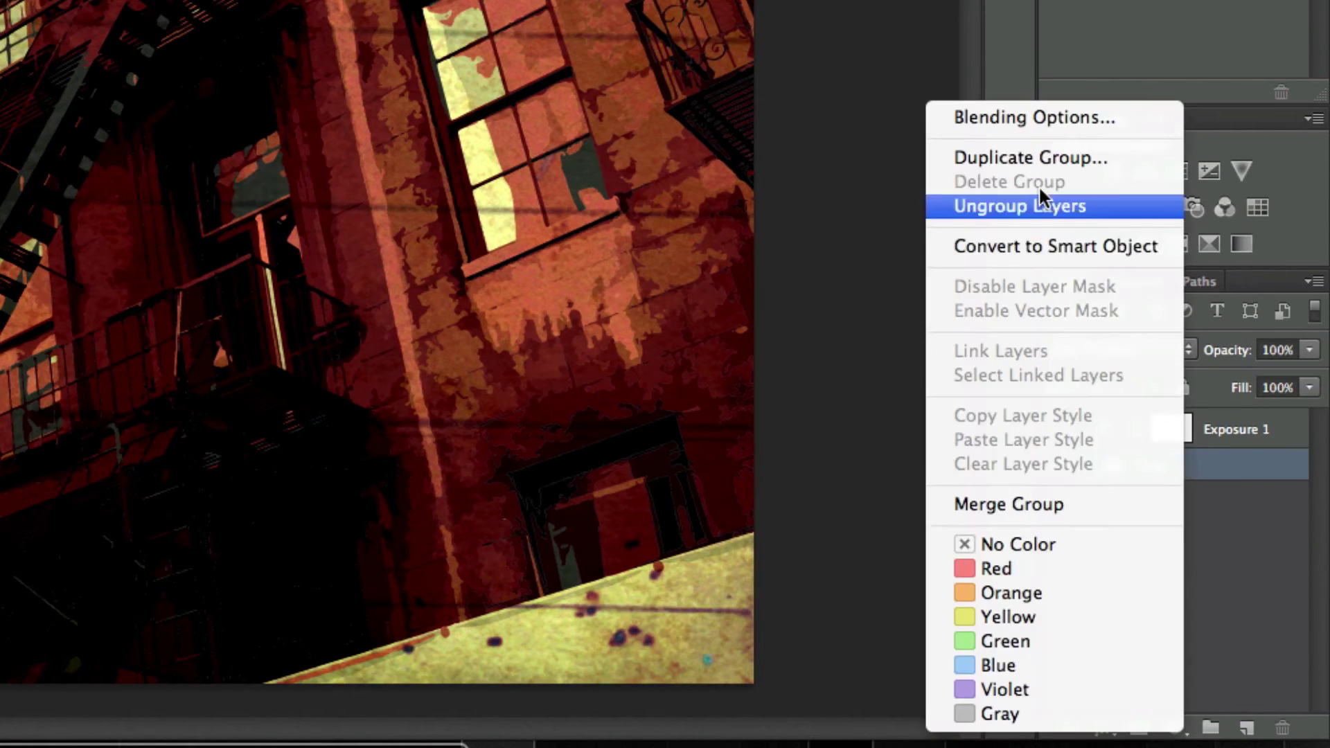
click(1032, 158)
key(Return)
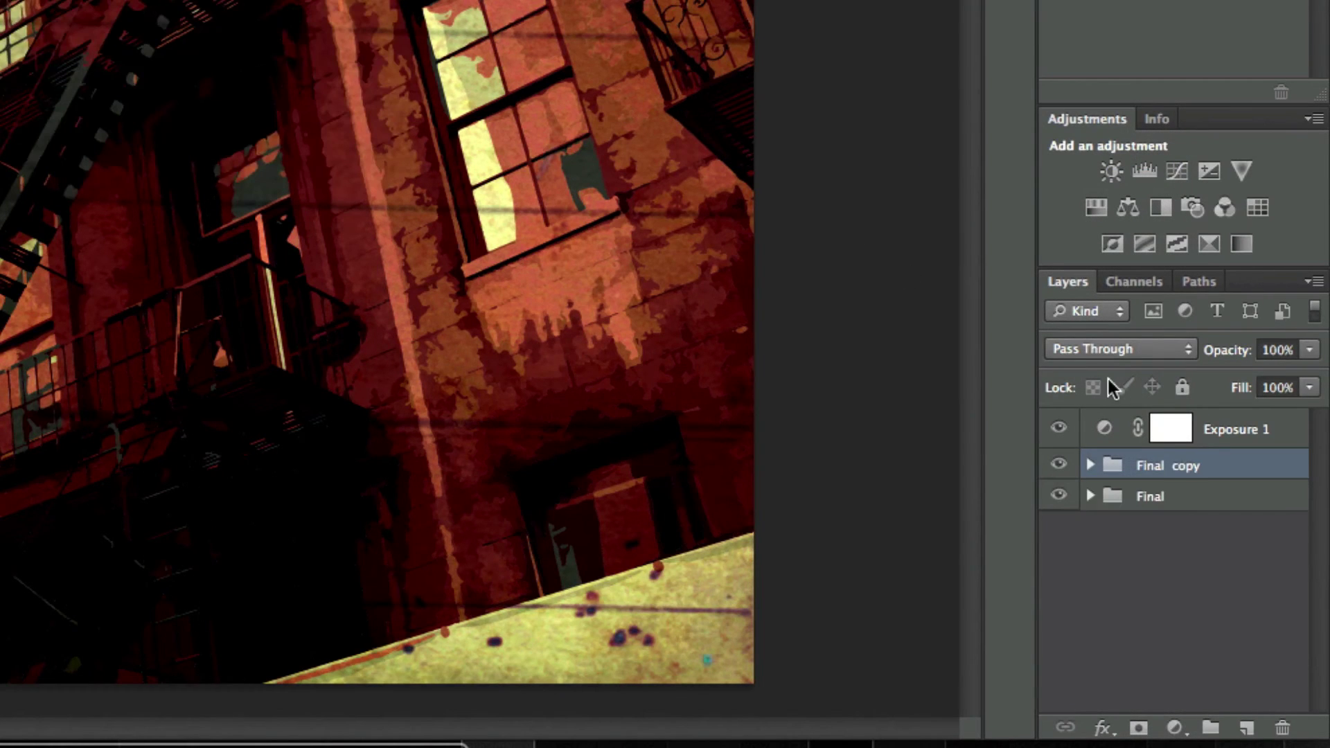
right_click(1164, 465)
click(1045, 504)
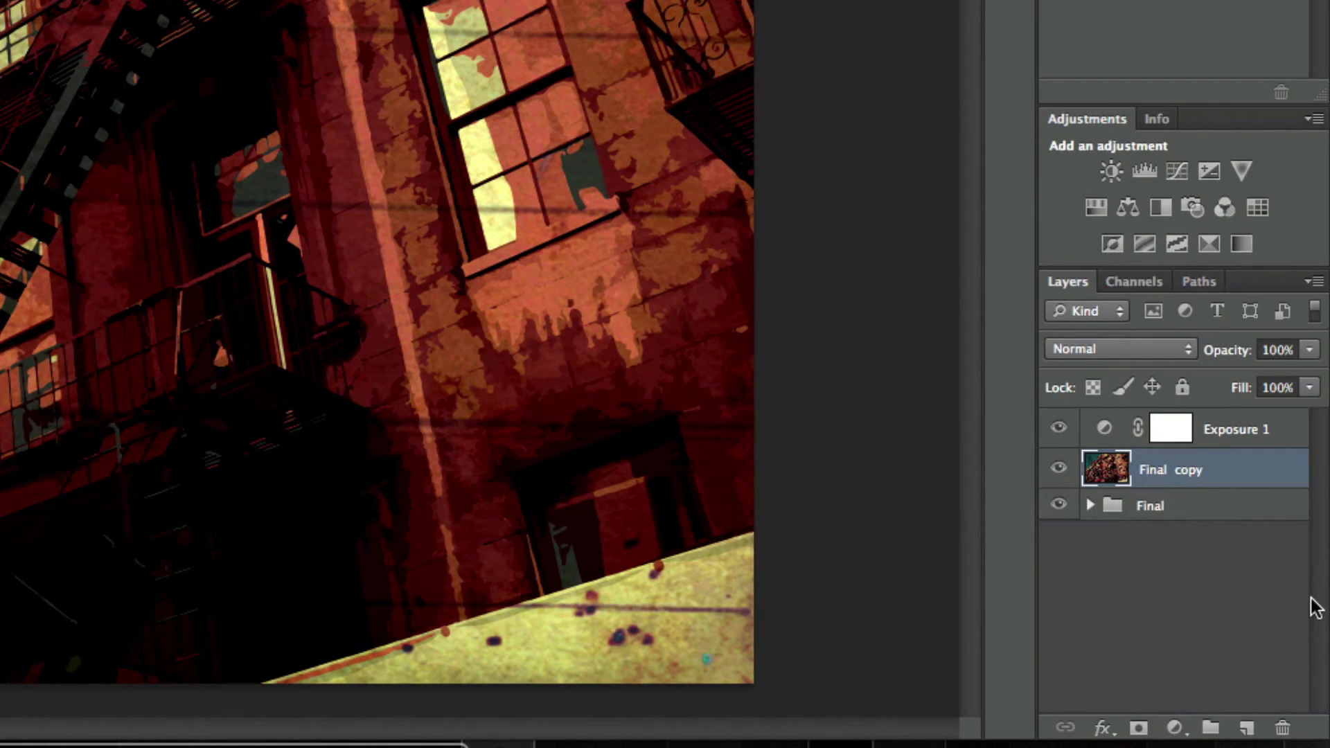
- Check the contents of the Final group and clip the Exposure adjustment to the Final copy layer
click(1090, 506)
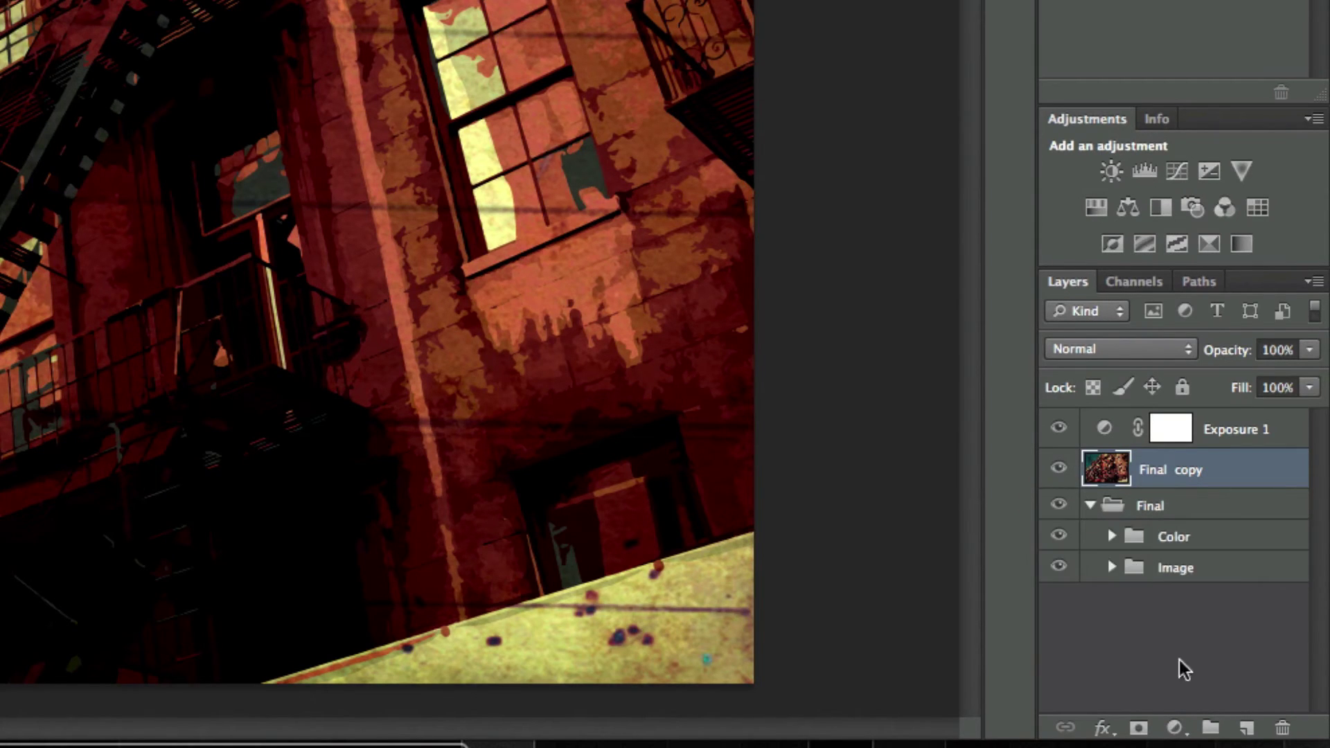
click(1089, 506)
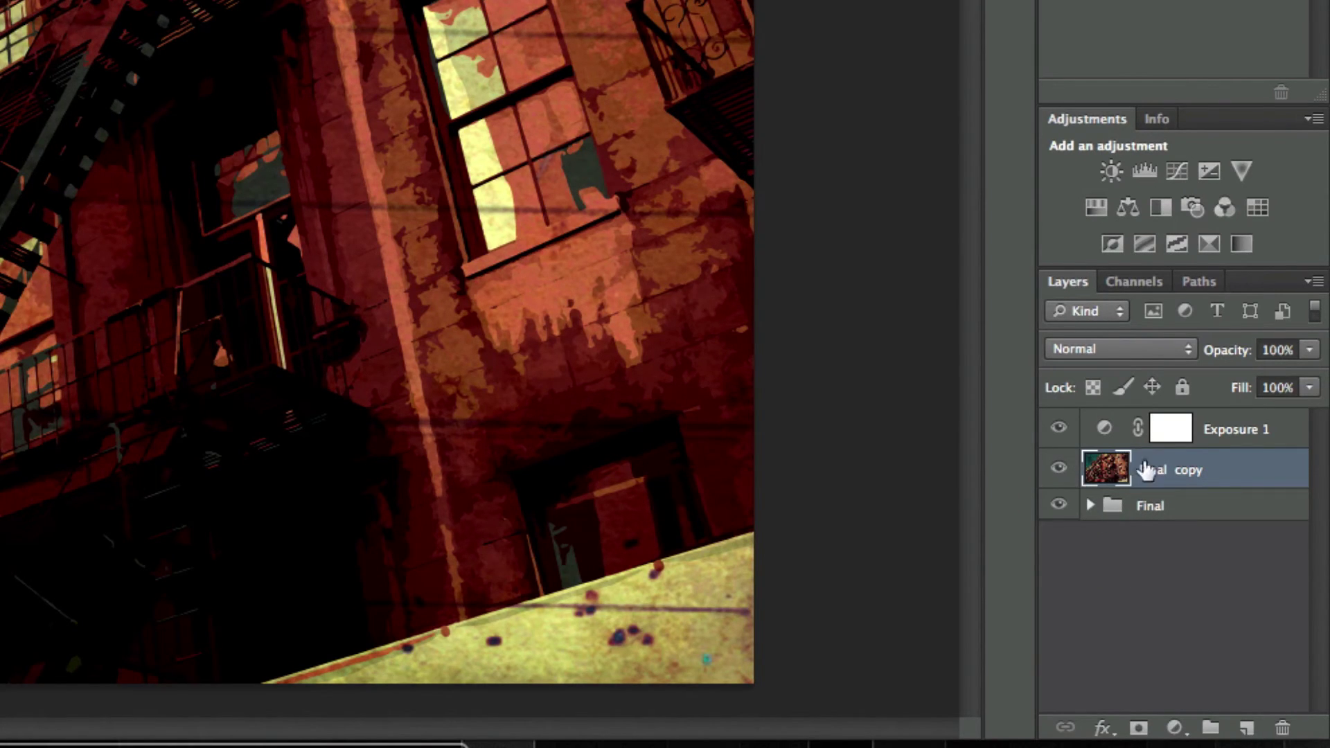
right_click(1250, 432)
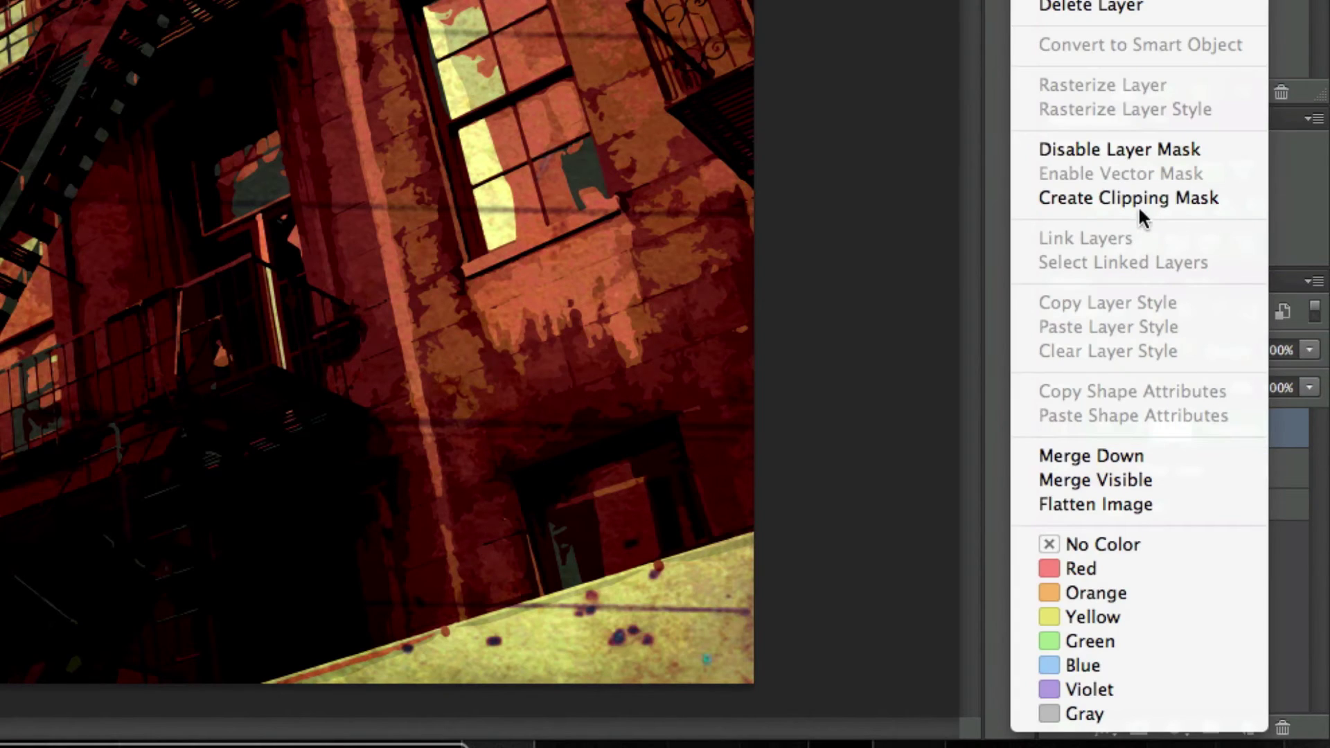
click(1131, 200)
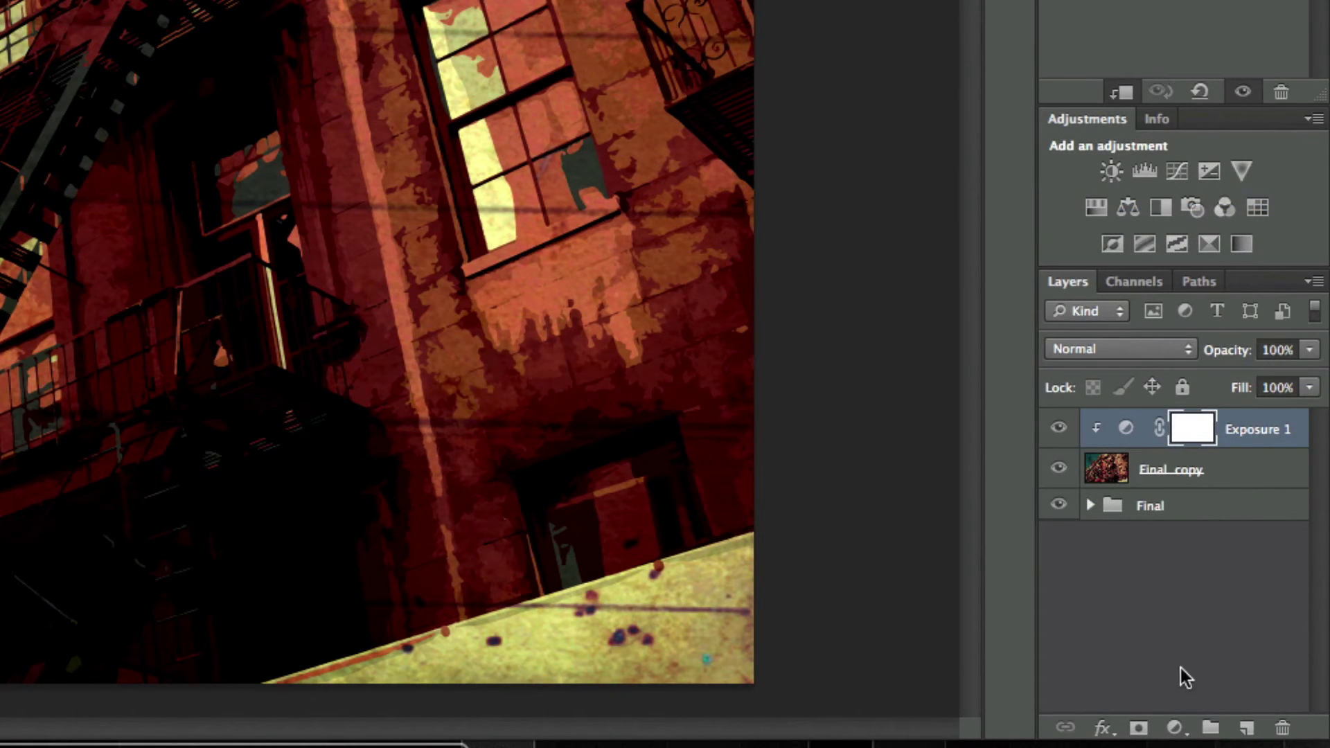
- Create a new layer group named Contrast above the Exposure adjustment layer
click(1210, 727)
double_click(1162, 424)
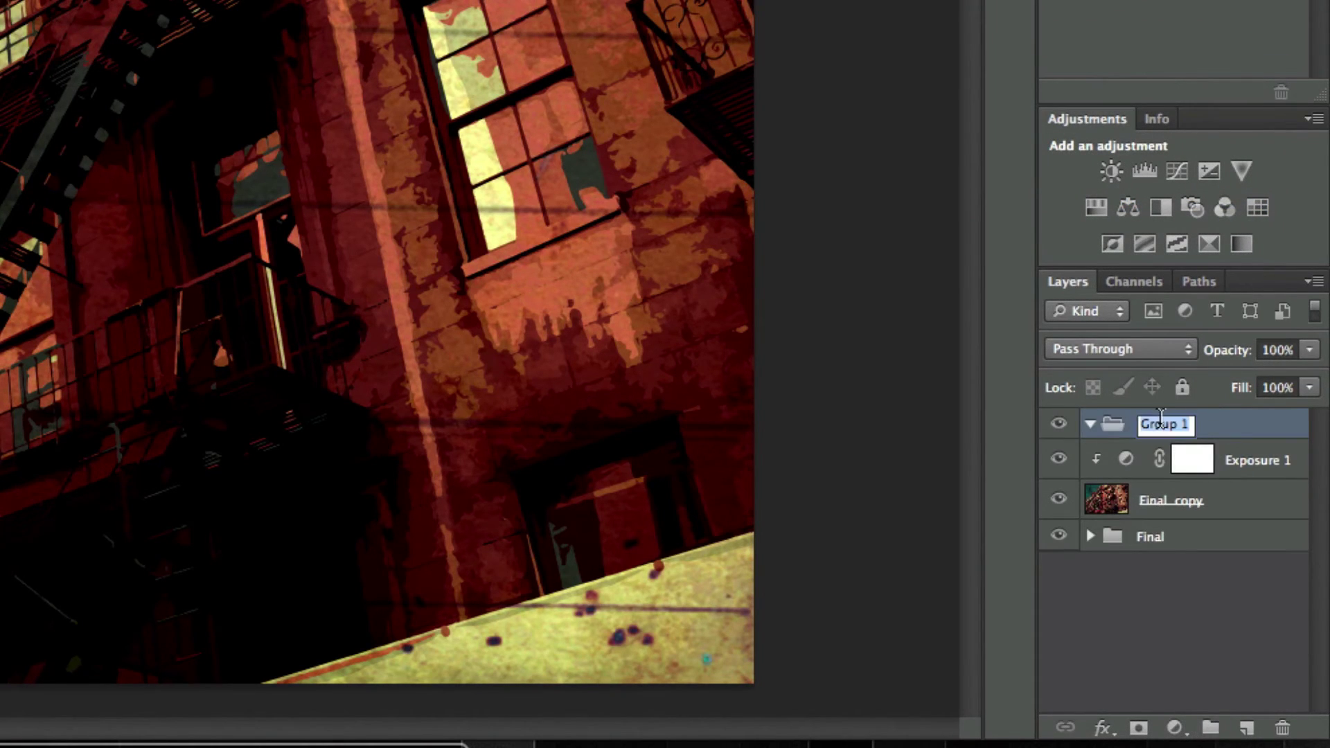
text(Contrast)
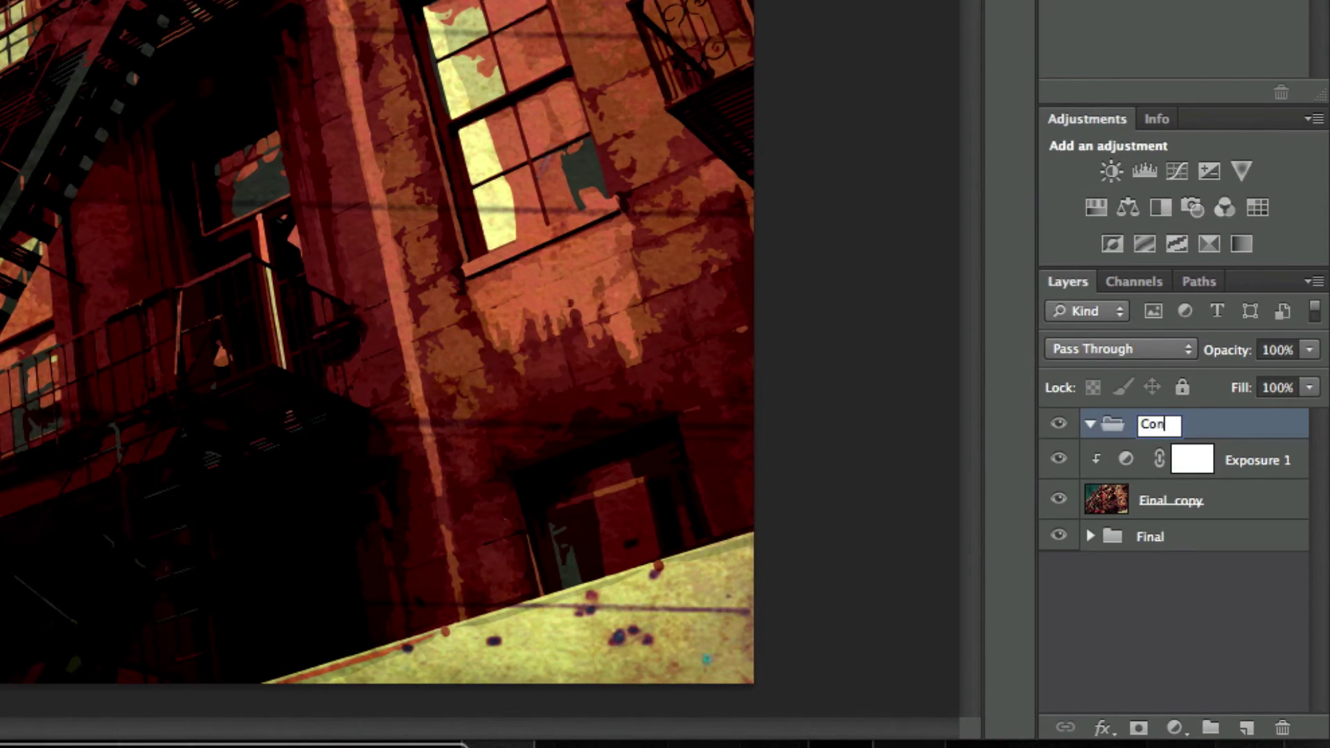
key(Return)
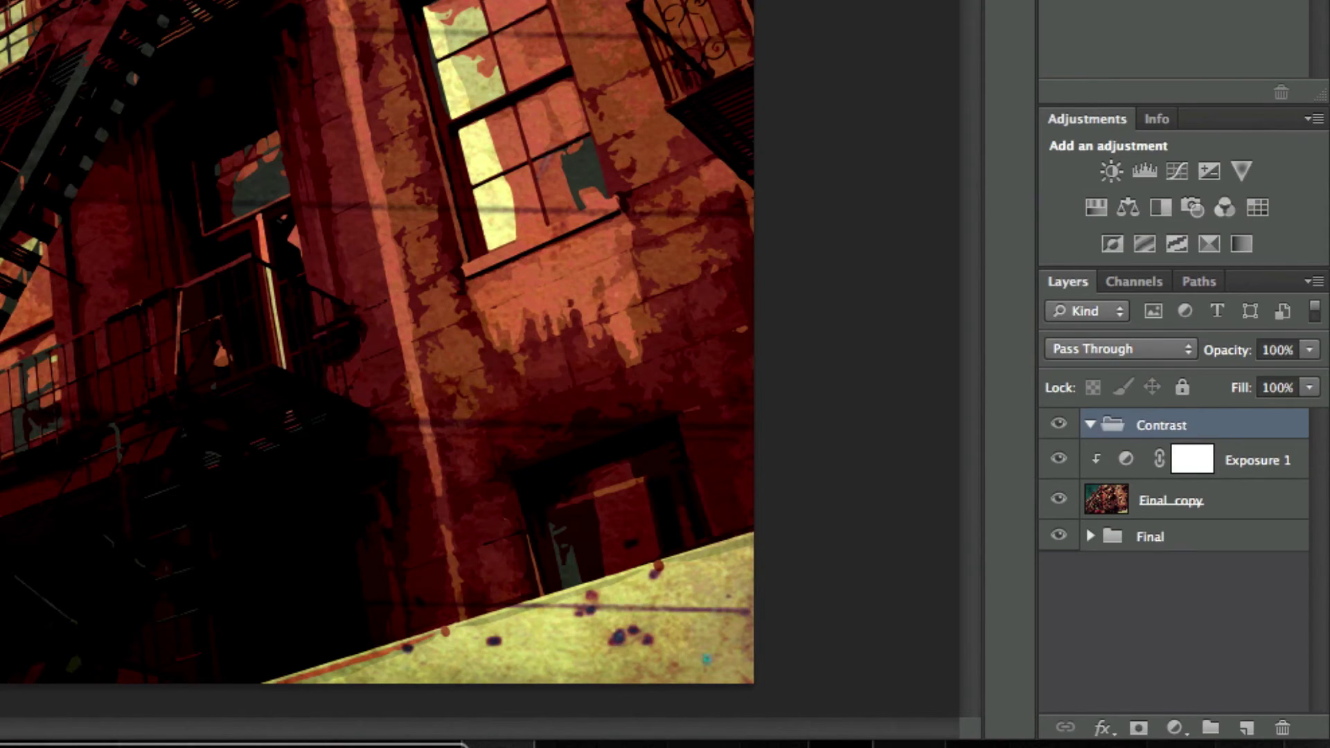
- Compare the image with the Exposure adjustment hidden, and move it with the Final copy layer into the Contrast group
click(1227, 462)
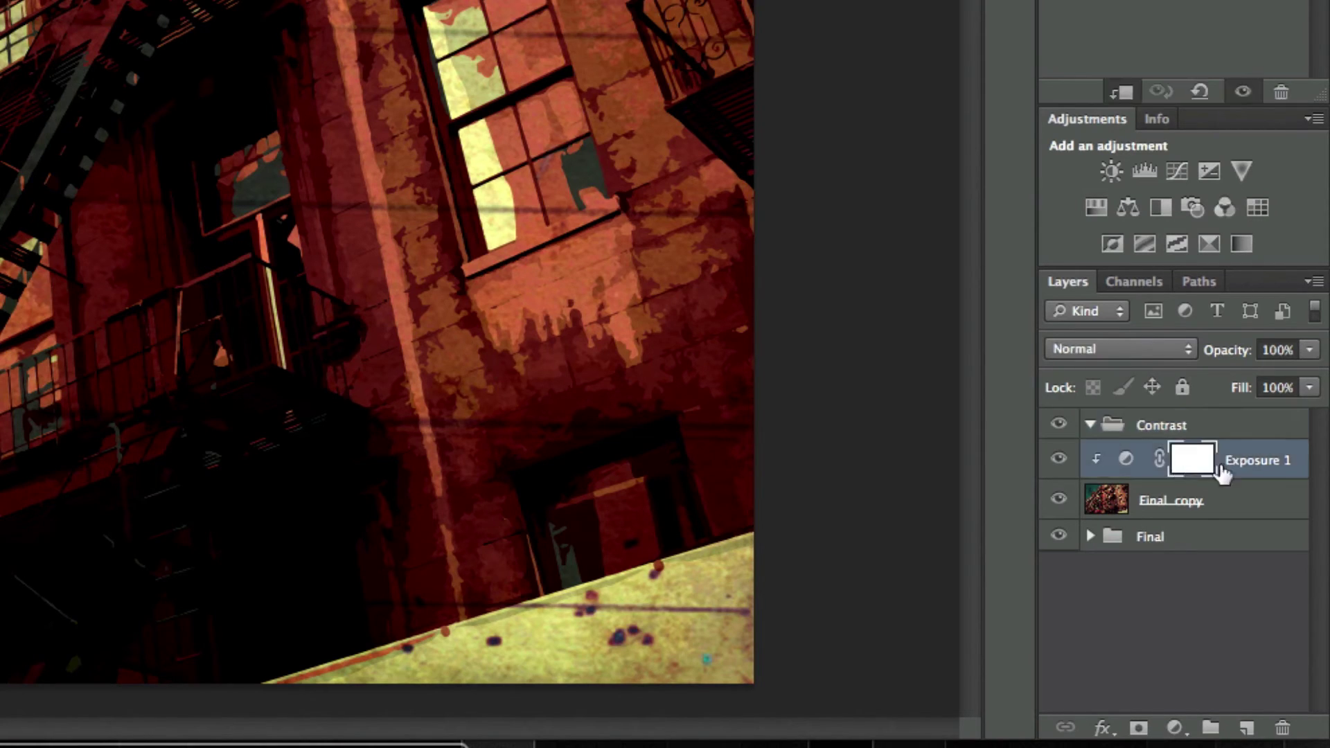
click(1059, 459)
click(1059, 460)
shift+click(1216, 506)
drag(1249, 475, 1240, 430)
click(1090, 425)
- Duplicate the Contrast group under its default name and merge the copy into a single layer
click(1166, 430)
right_click(1174, 430)
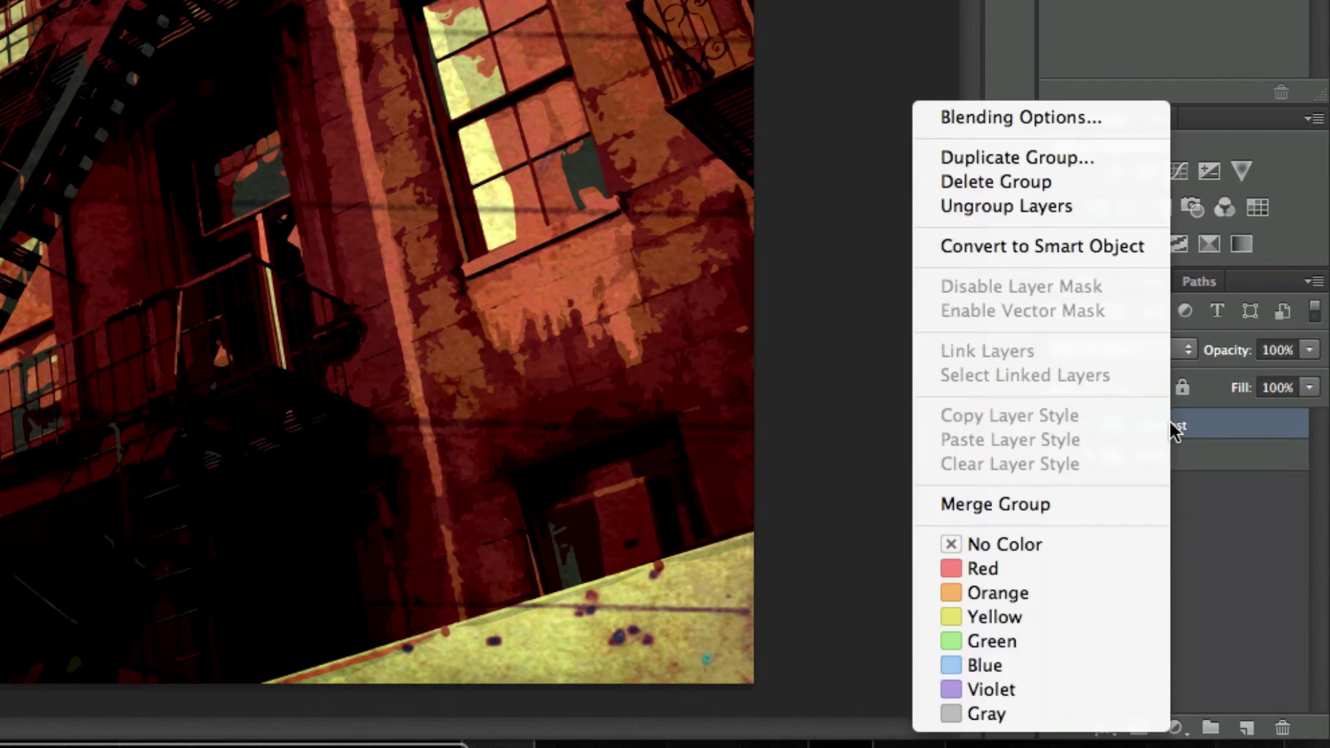
click(1017, 157)
key(Return)
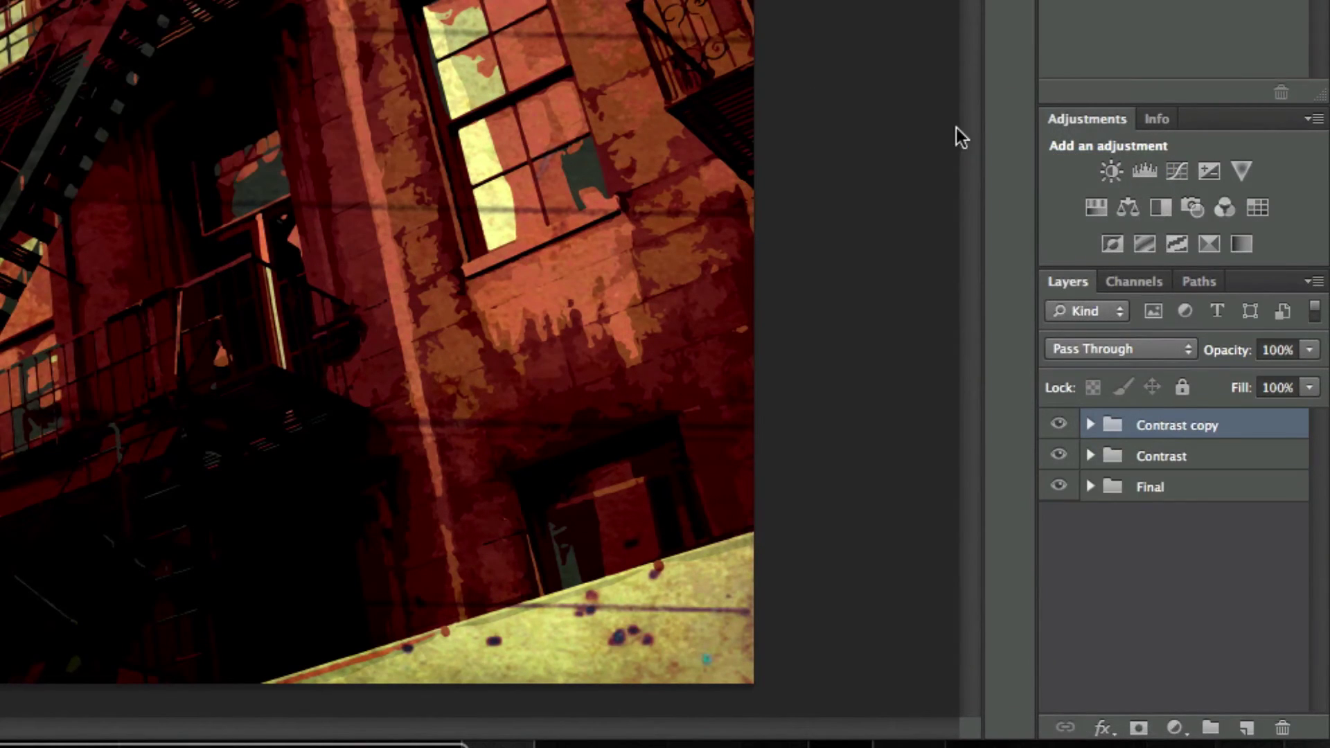
right_click(1205, 429)
click(1073, 499)
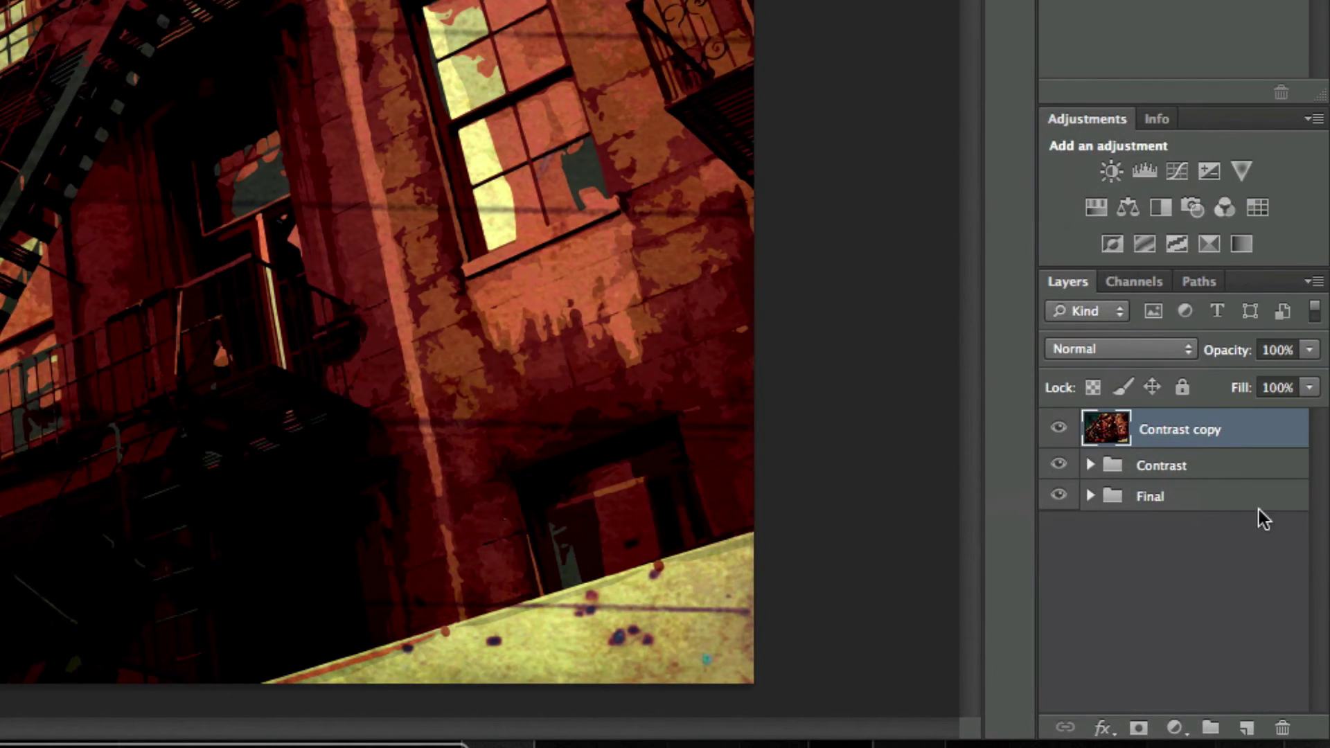
- Hide the Contrast group and move the Contrast copy layer directly below it
click(1058, 465)
drag(1168, 433, 1147, 456)
- Set the Contrast copy layer to Overlay blending and lower its opacity to 45%
click(1144, 348)
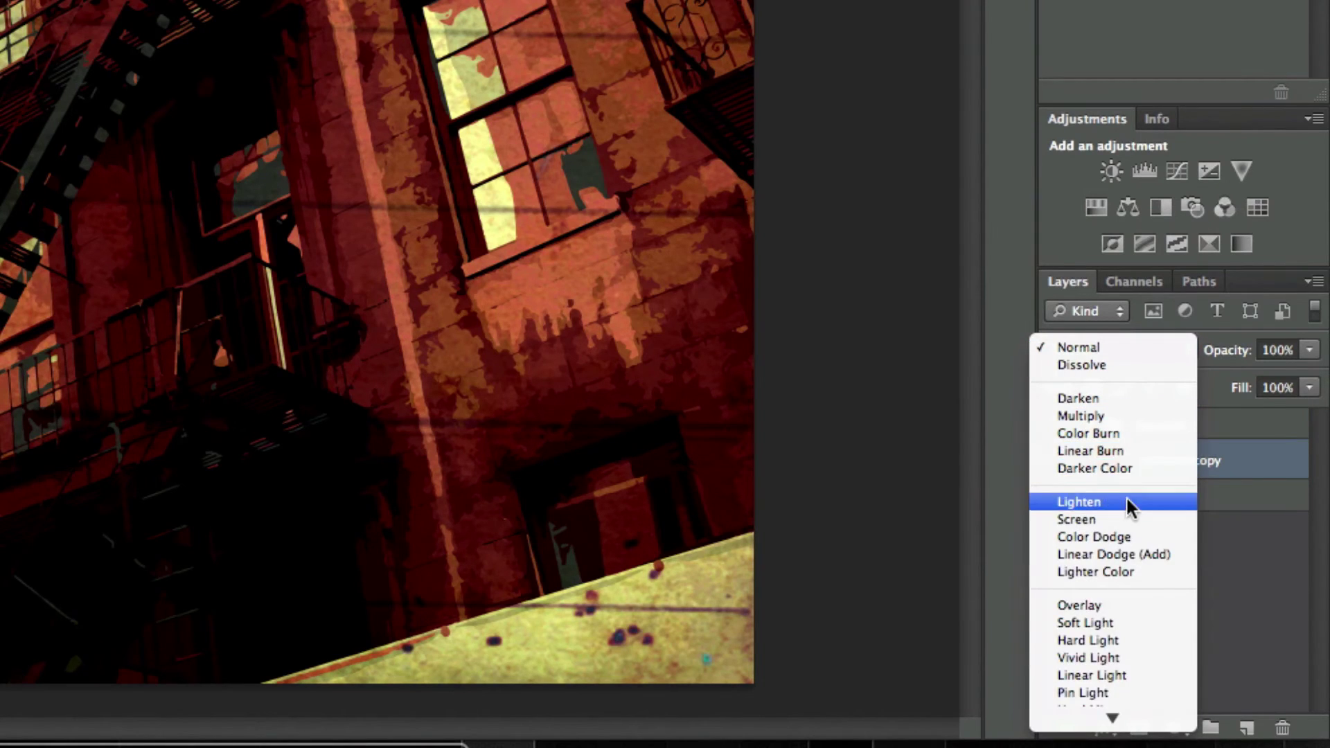
key(Escape)
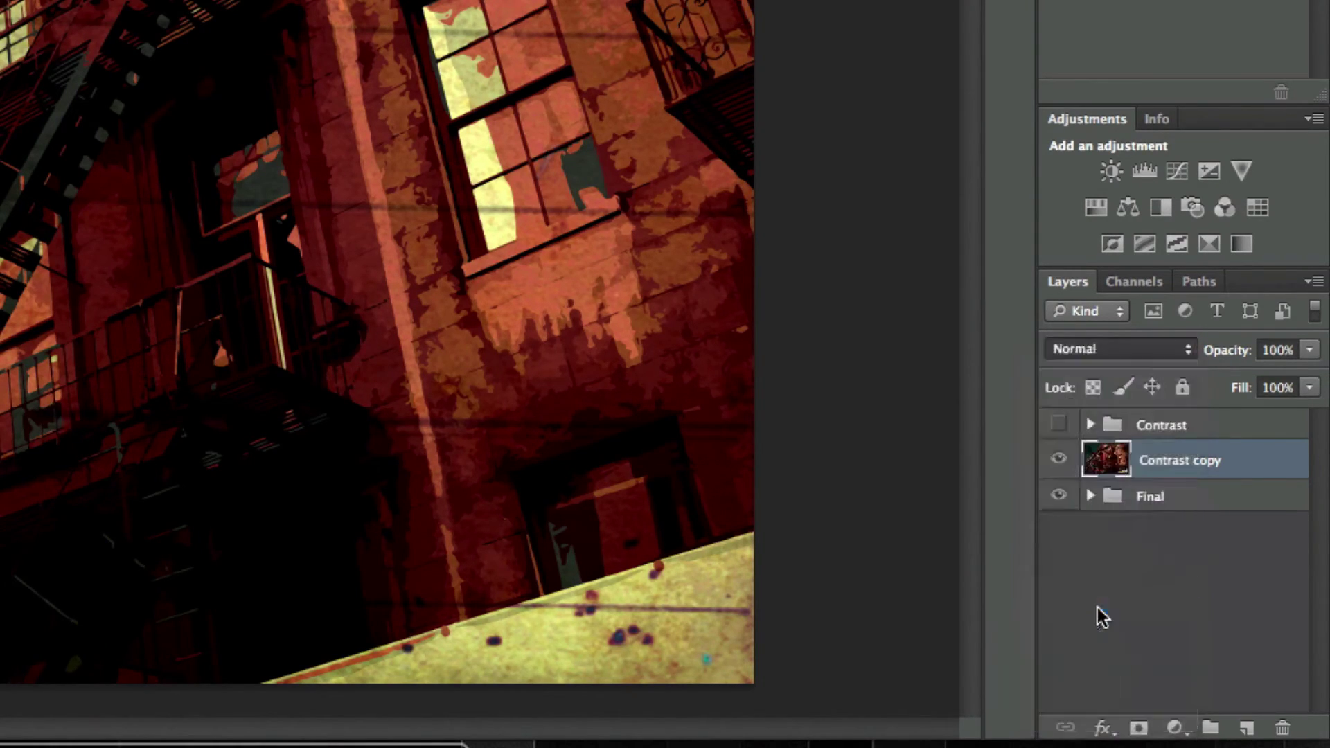
key(alt+shift+o)
click(1309, 349)
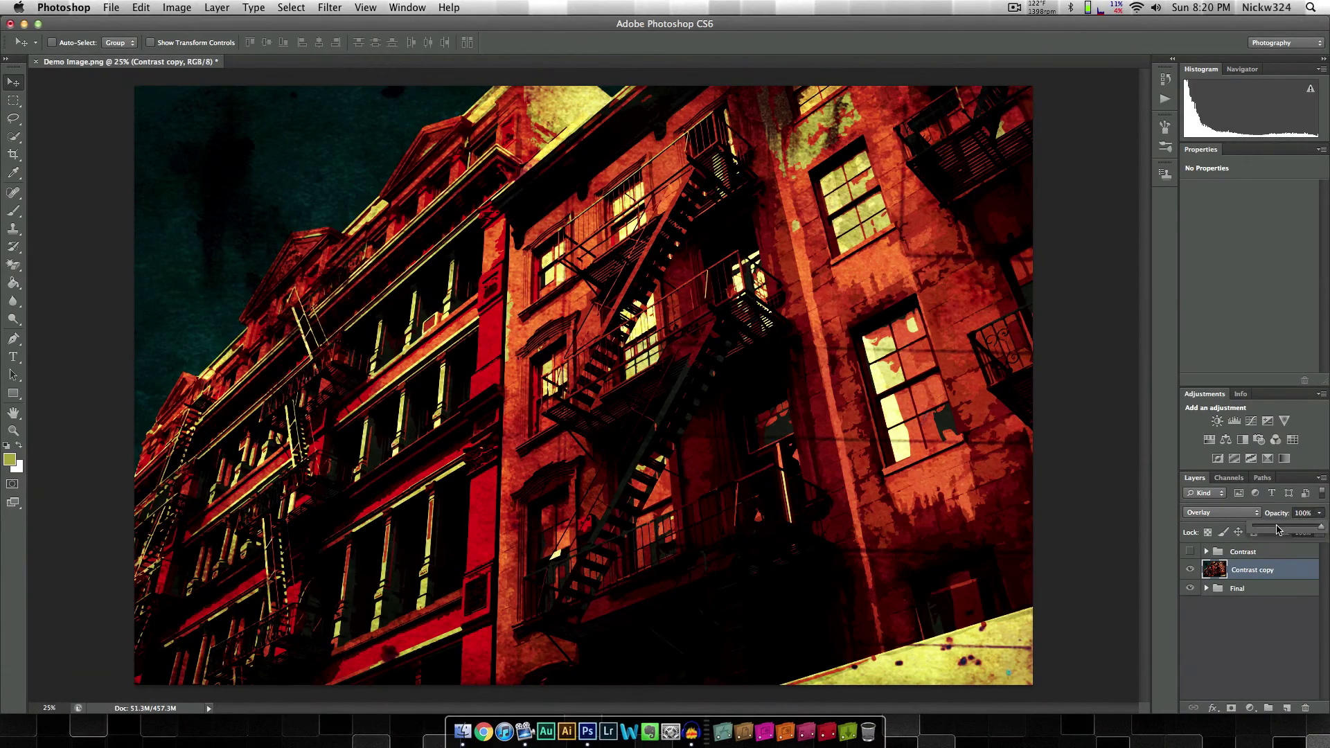
drag(1278, 529, 1275, 529)
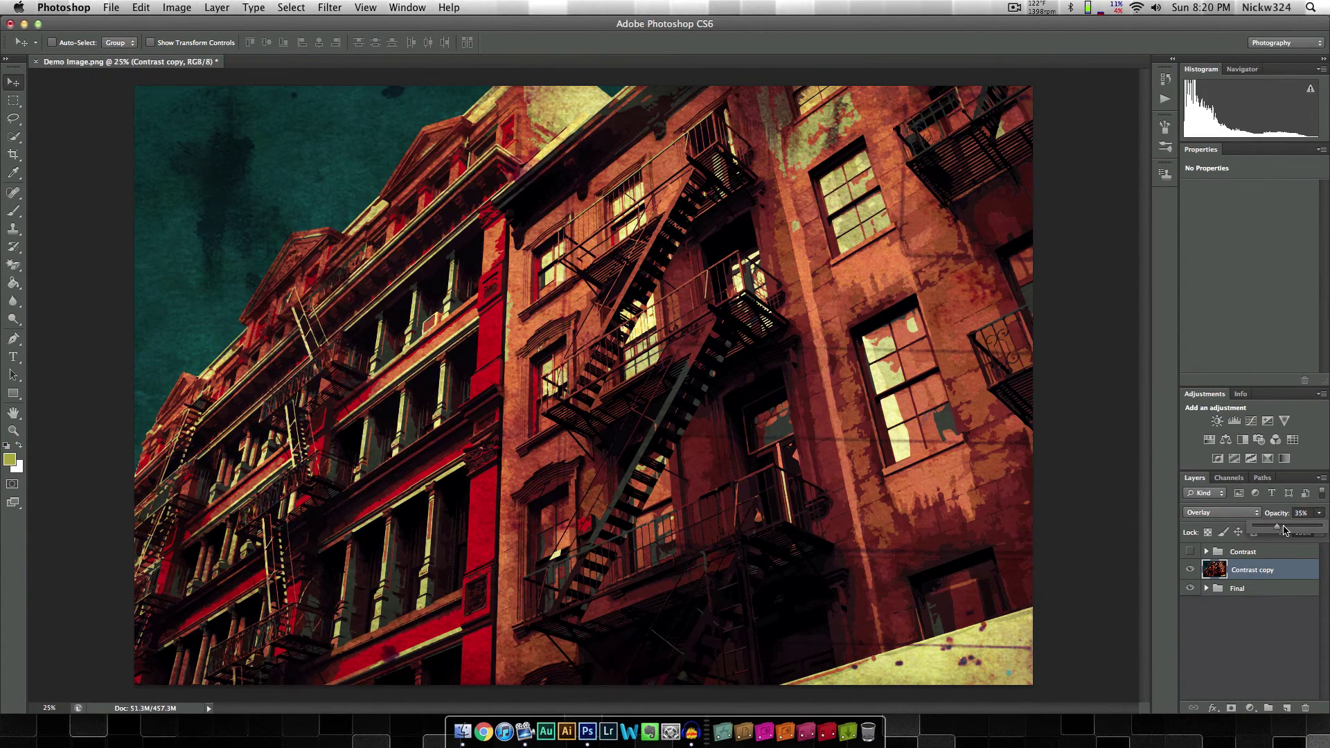
- Compare the image with the Contrast copy layer hidden and shown
click(1191, 568)
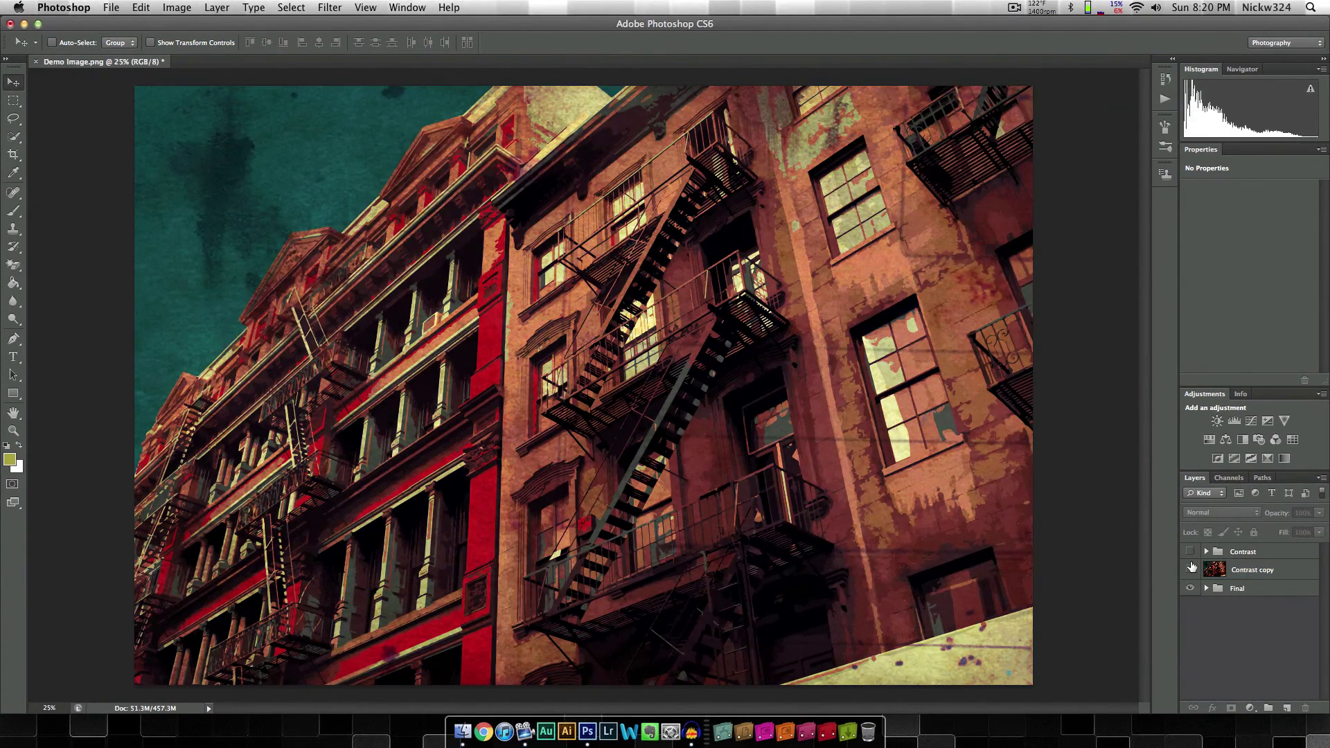
click(1191, 568)
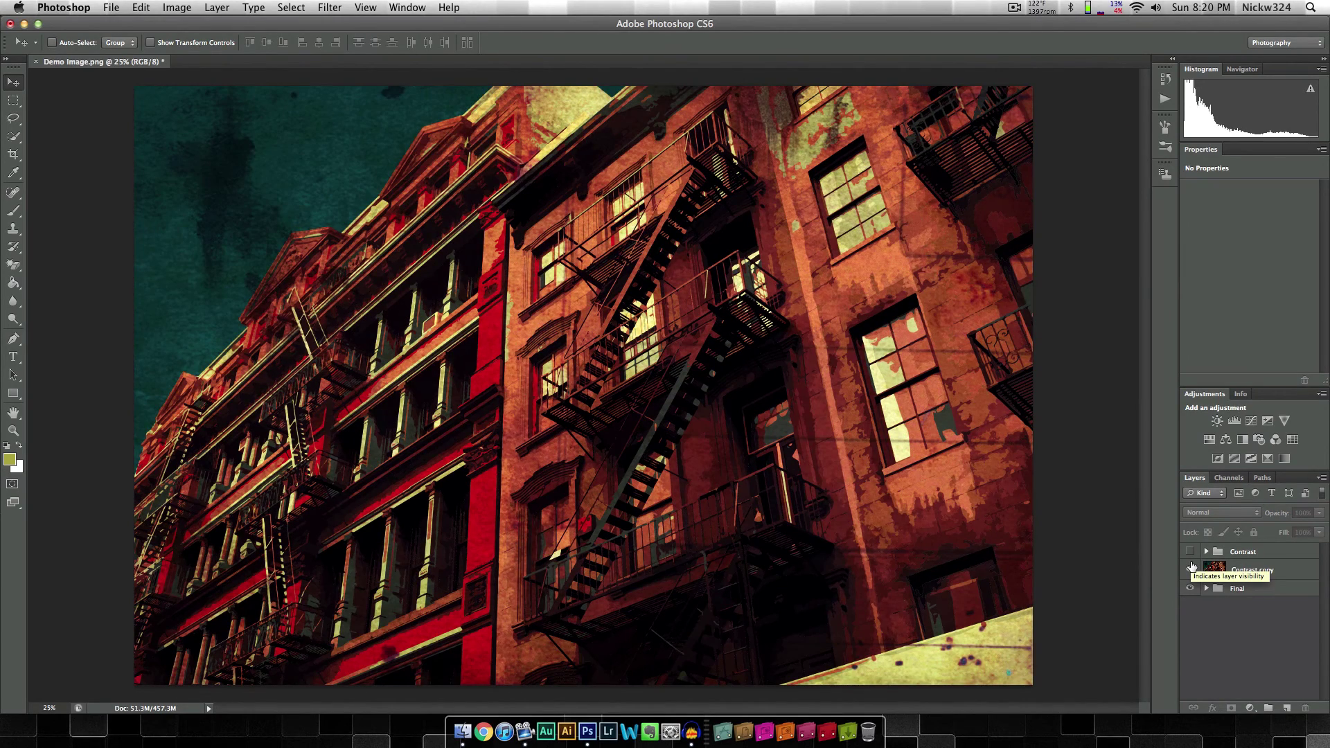
click(1191, 568)
click(1192, 568)
- Set the Contrast copy layer's fill to 63% and compare the image with the layer hidden and shown
click(1290, 574)
click(1319, 513)
click(1319, 513)
click(1319, 532)
drag(1304, 546, 1297, 547)
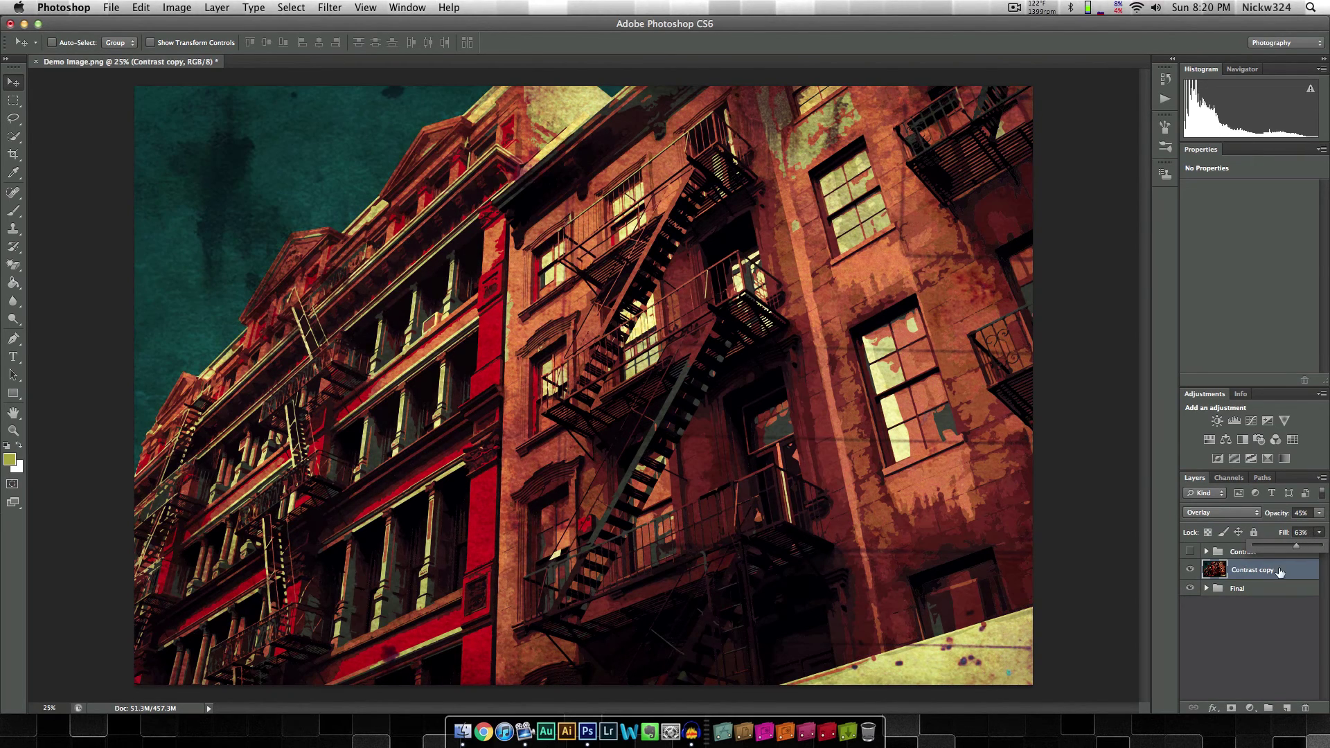
click(1191, 569)
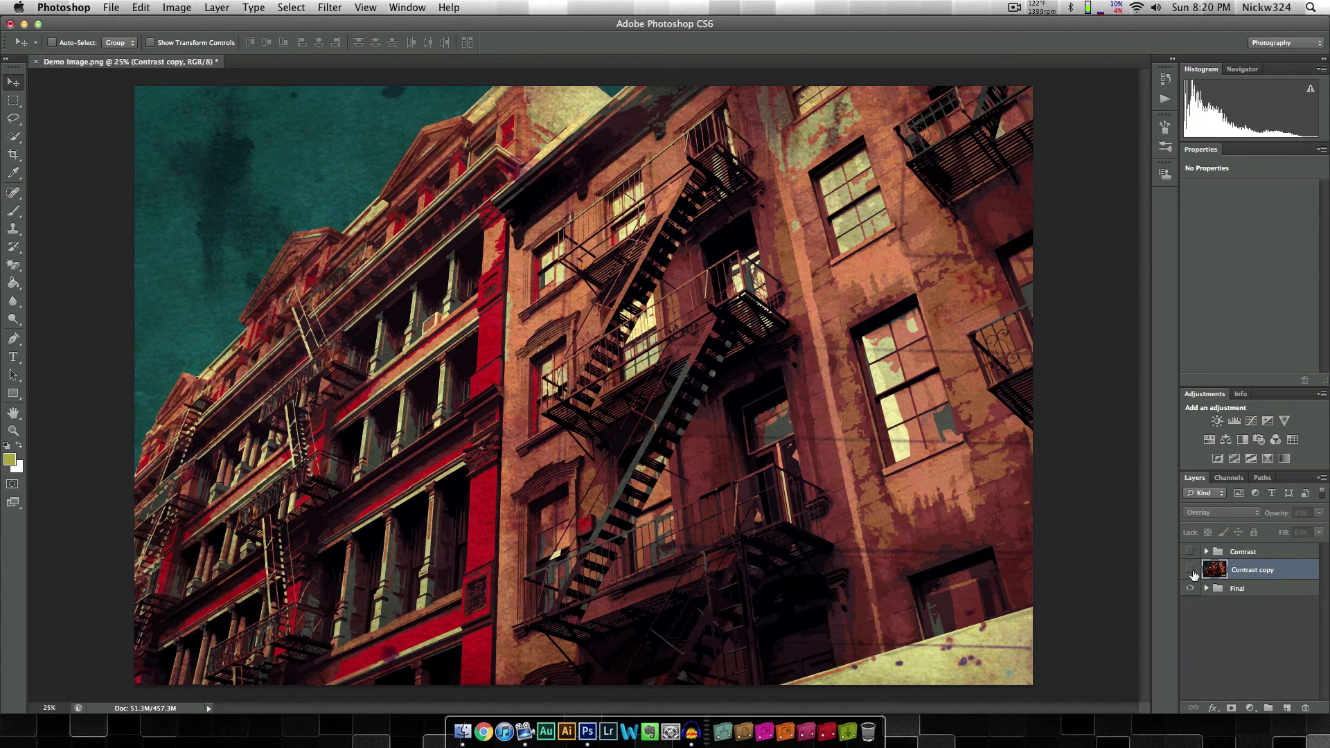
click(1190, 569)
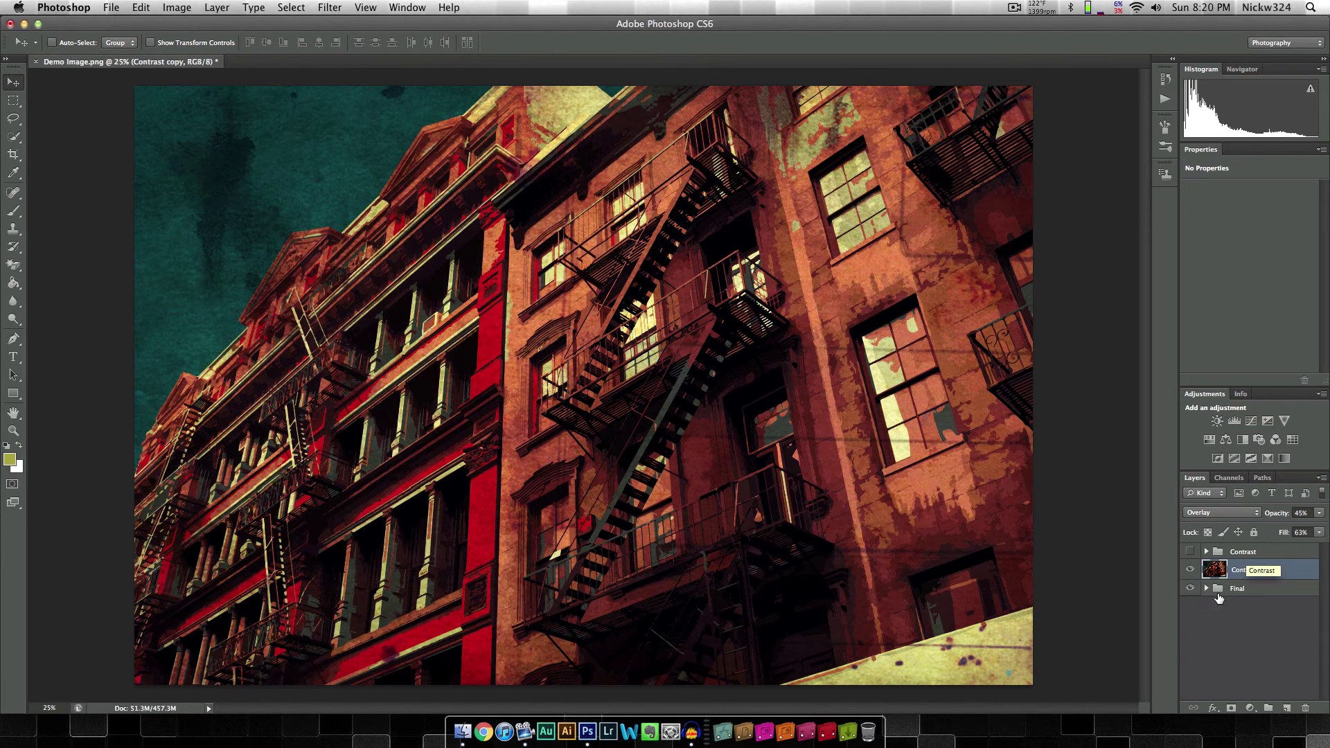
- Move the hidden Contrast group into the Final group and collapse the Final group
drag(1244, 554, 1219, 592)
click(1206, 572)
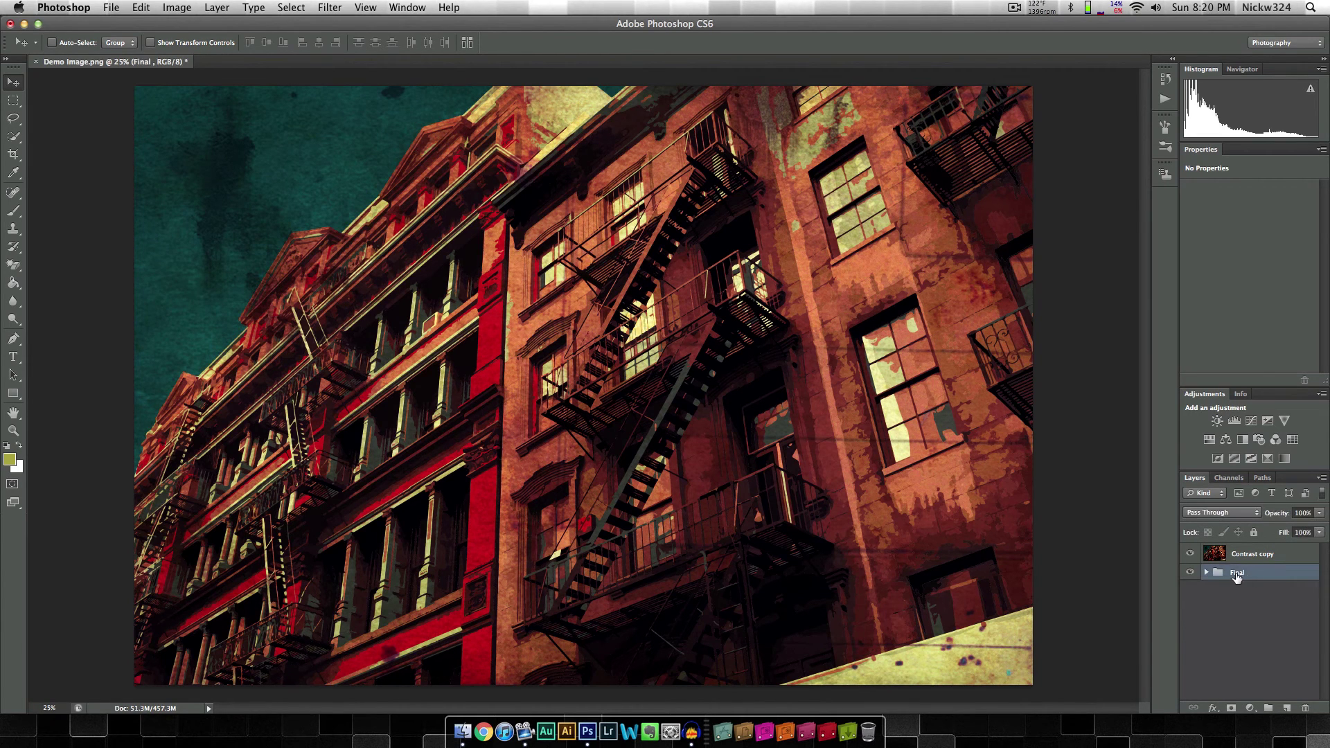
- Duplicate the Contrast copy layer with its default name and hide the original Contrast copy layer
click(1262, 556)
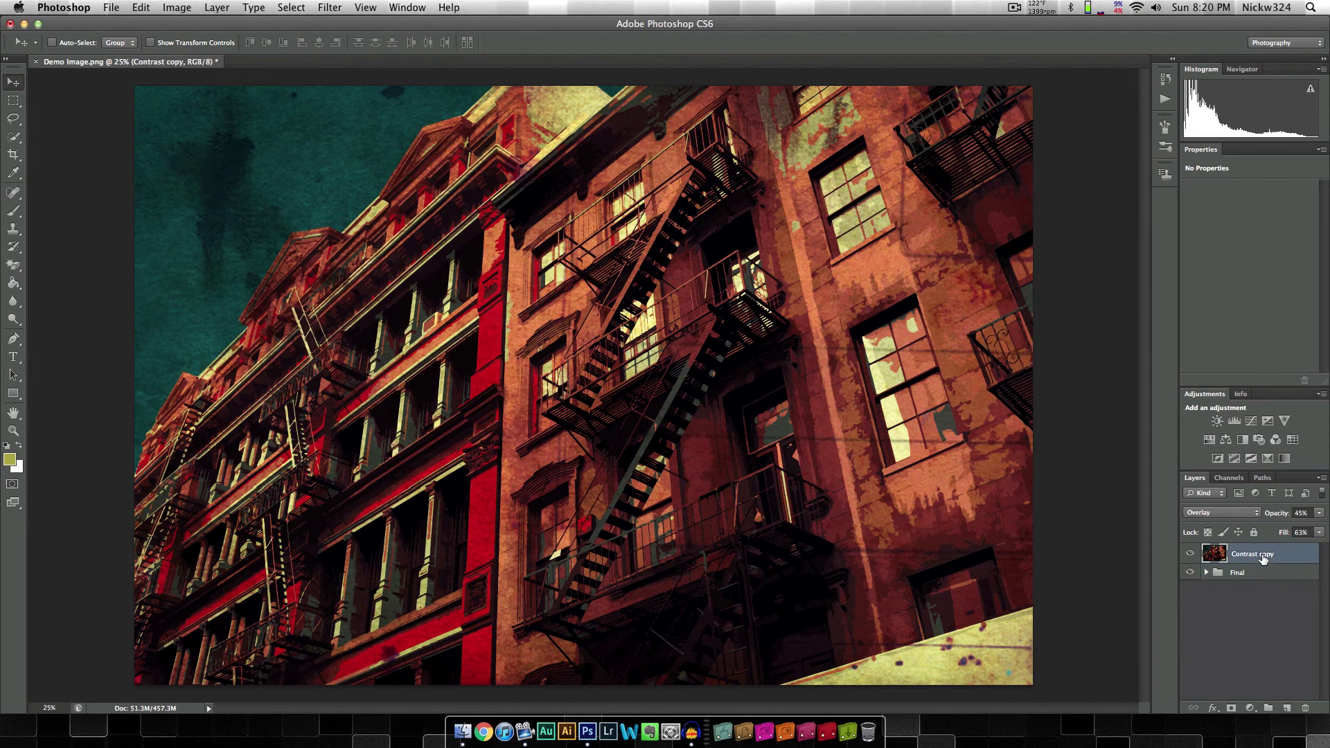
right_click(1260, 558)
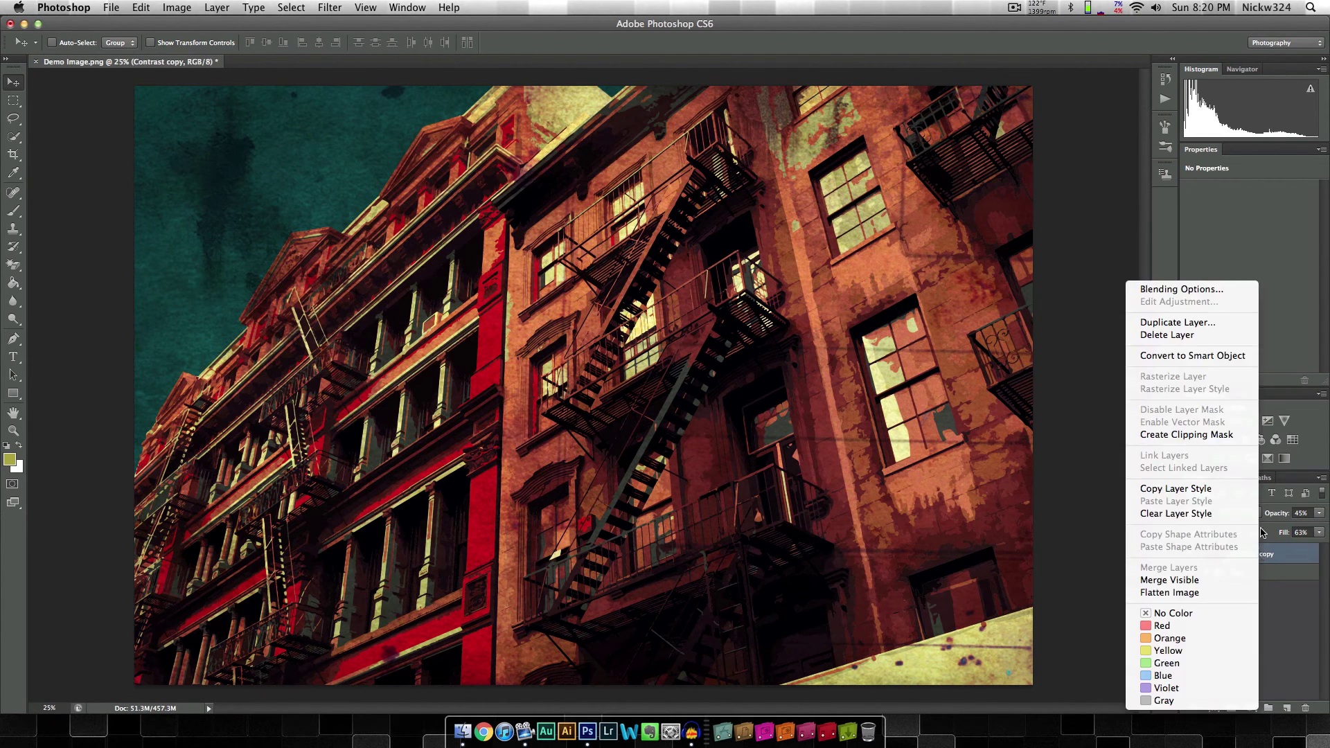
click(1177, 322)
click(804, 306)
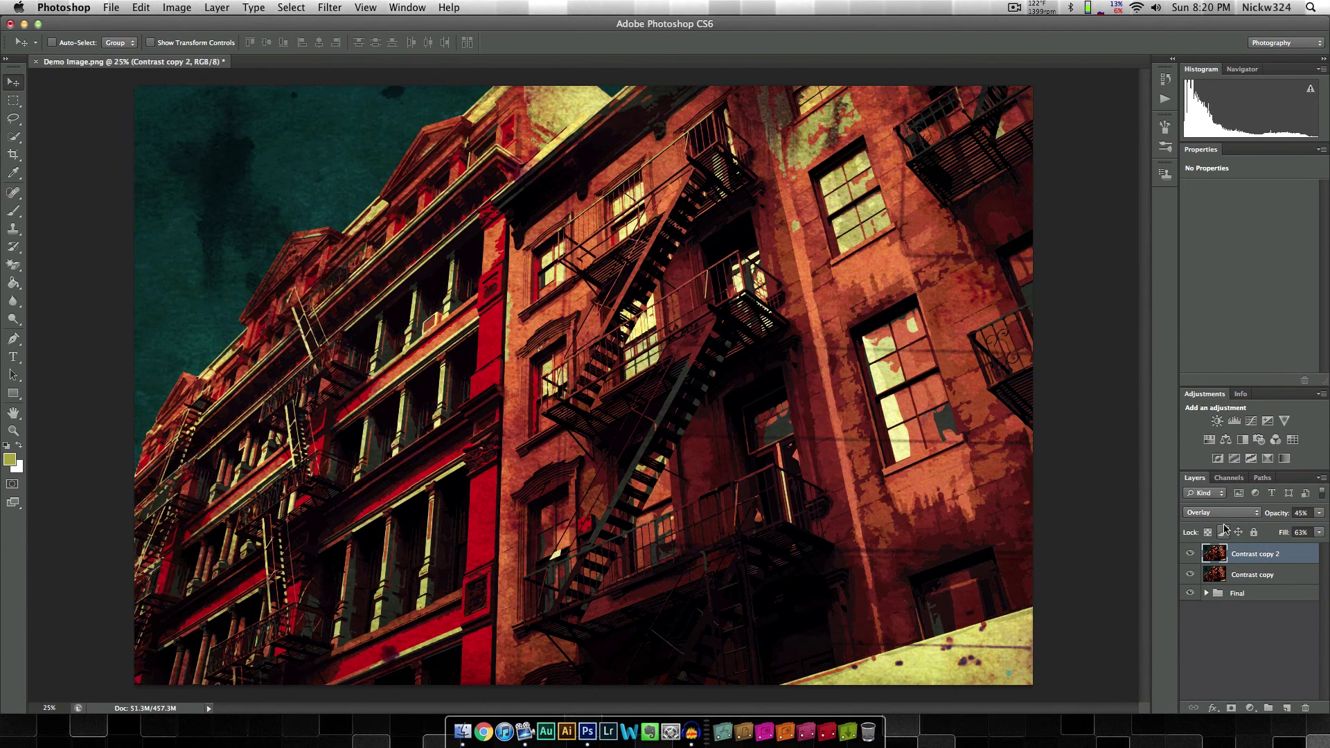
click(1189, 573)
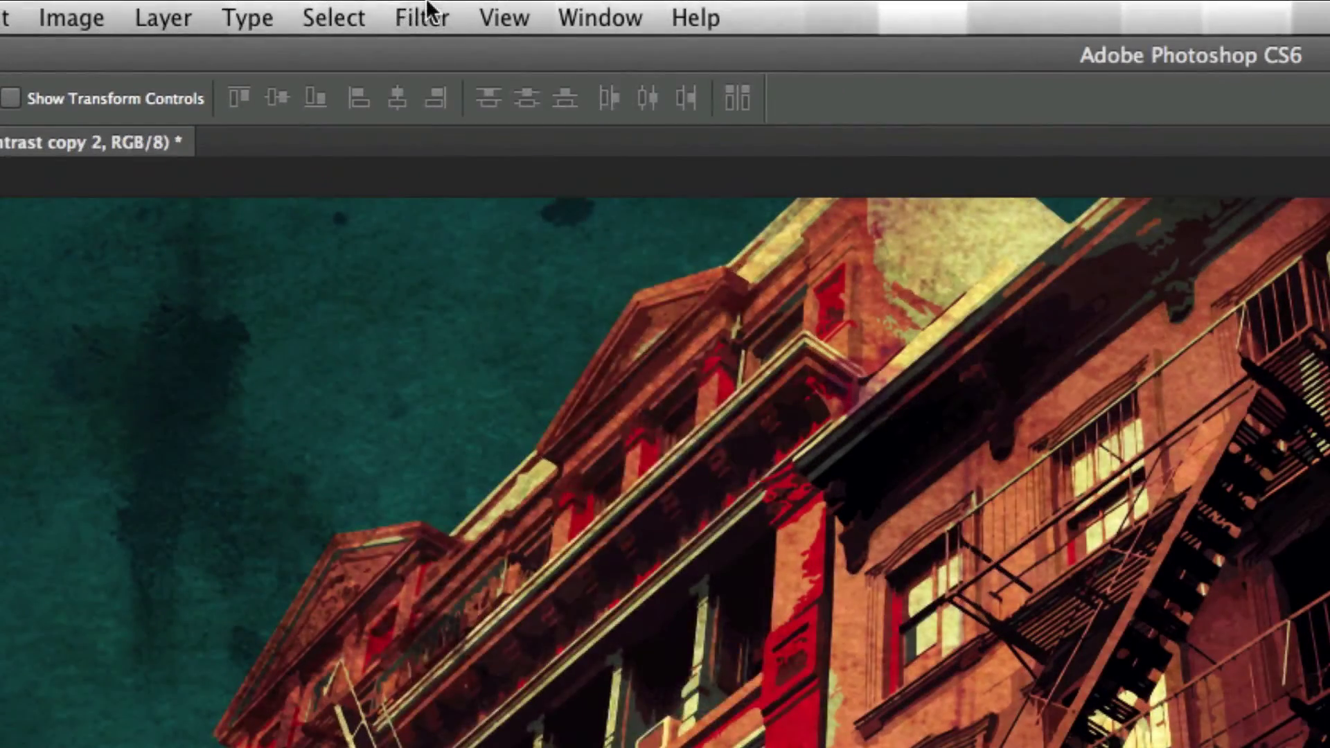
- Apply Smart Sharpen to the Contrast copy 2 layer with amount 233% and radius 3.1 px, and compare the image with the layer hidden and shown
click(330, 7)
mouse_move(525, 537)
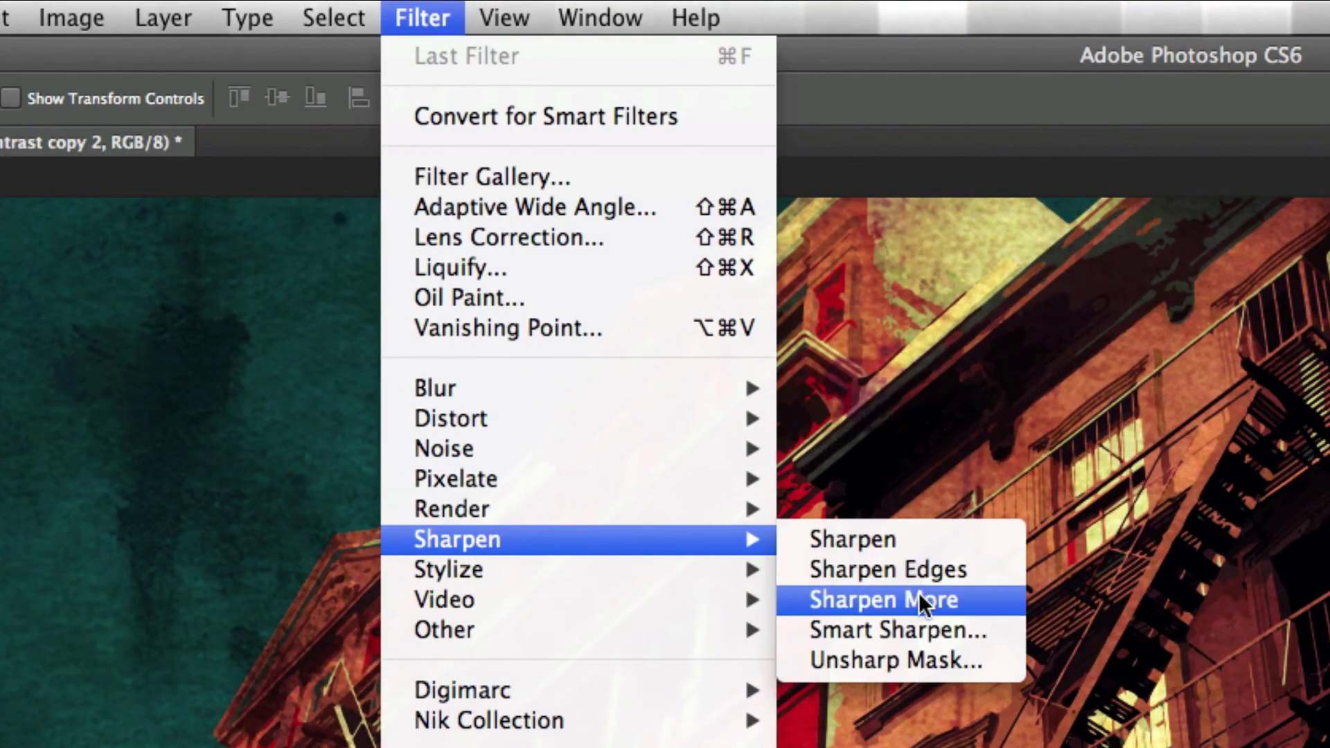
click(920, 638)
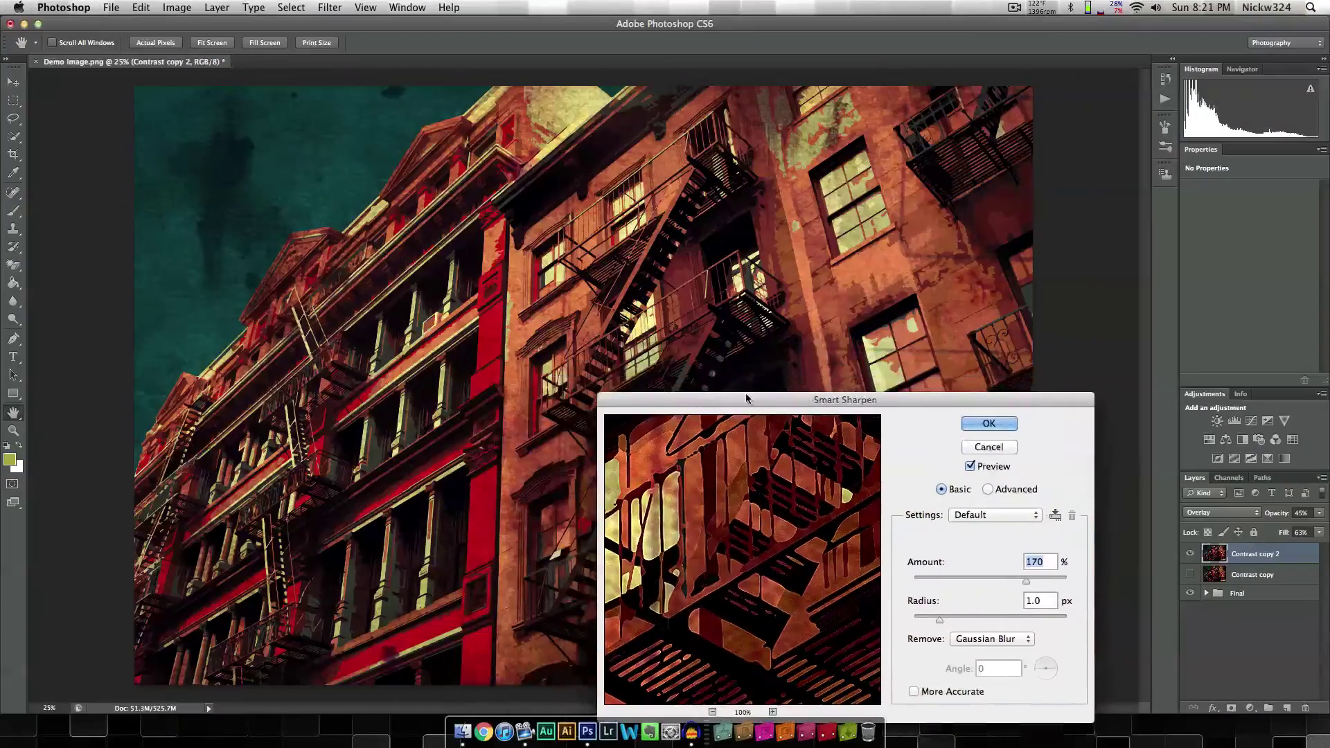
drag(746, 398, 747, 398)
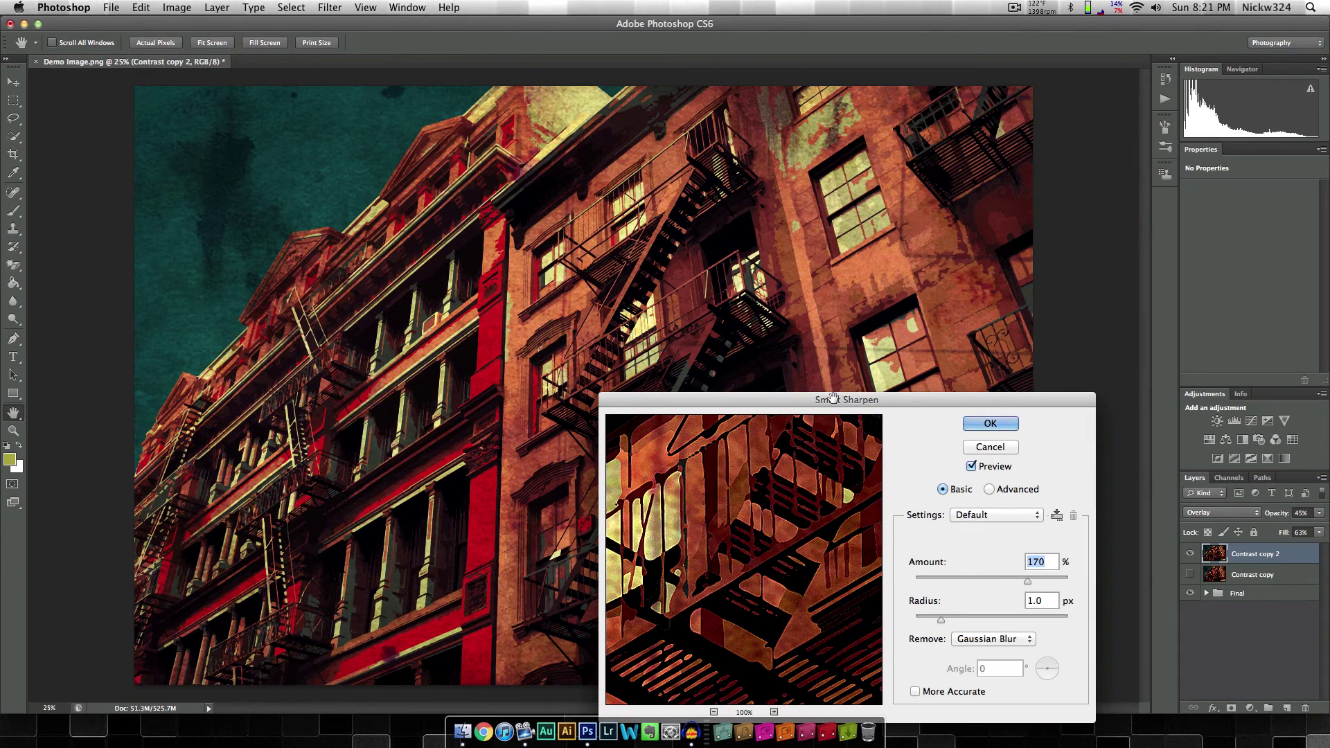
drag(825, 399, 1030, 351)
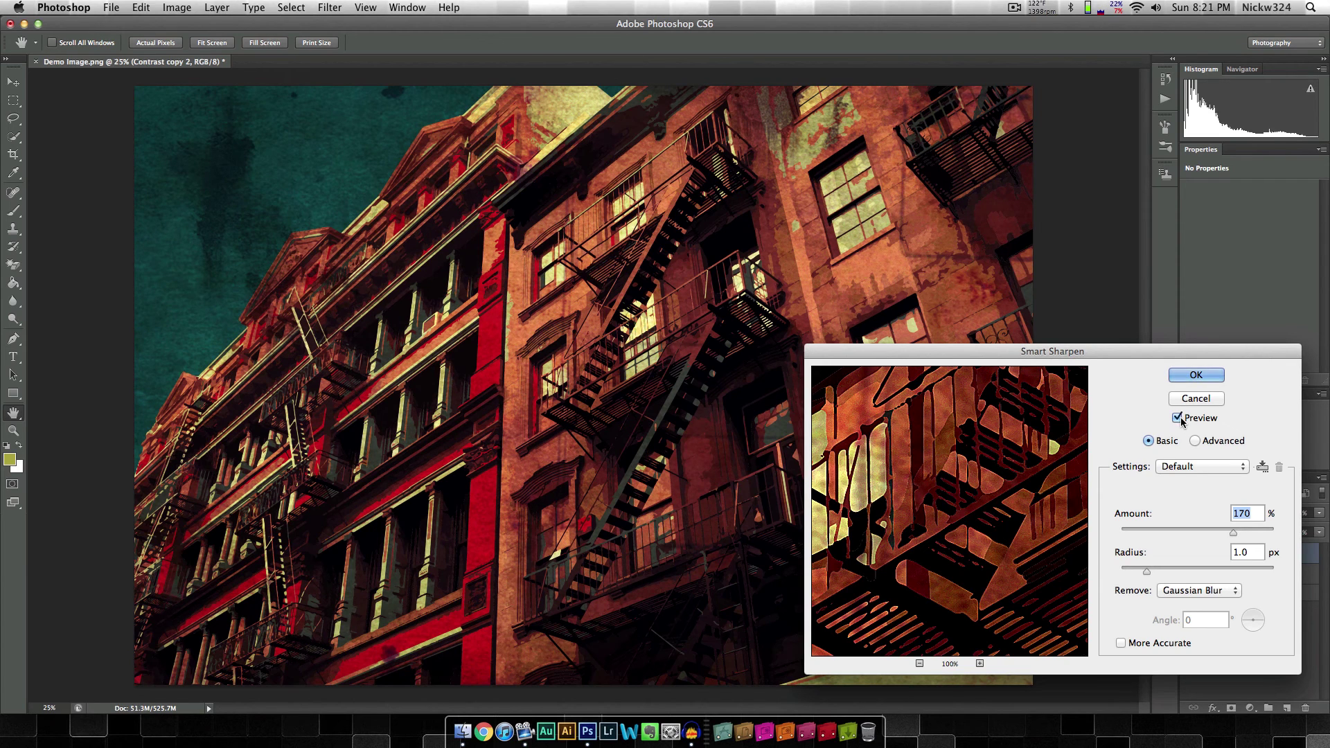
click(1251, 533)
click(1169, 570)
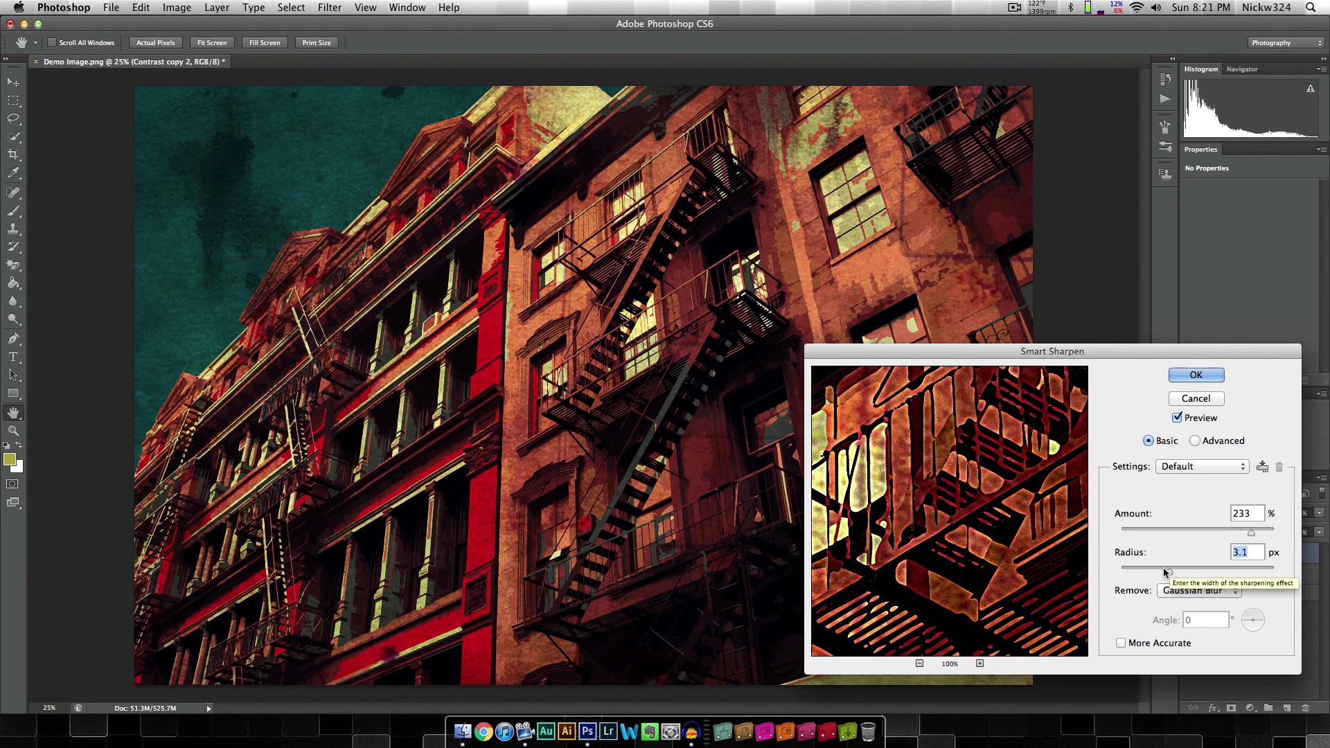
click(1197, 419)
click(1197, 419)
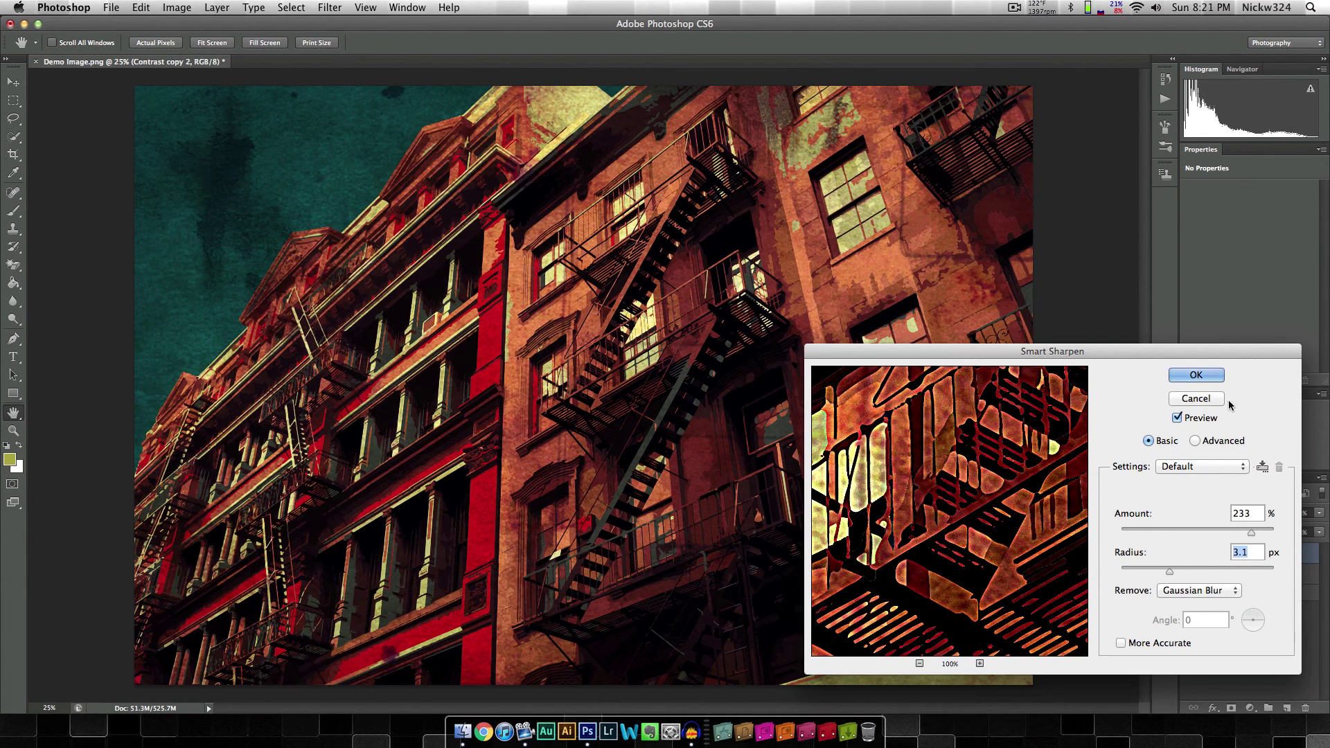
click(1196, 376)
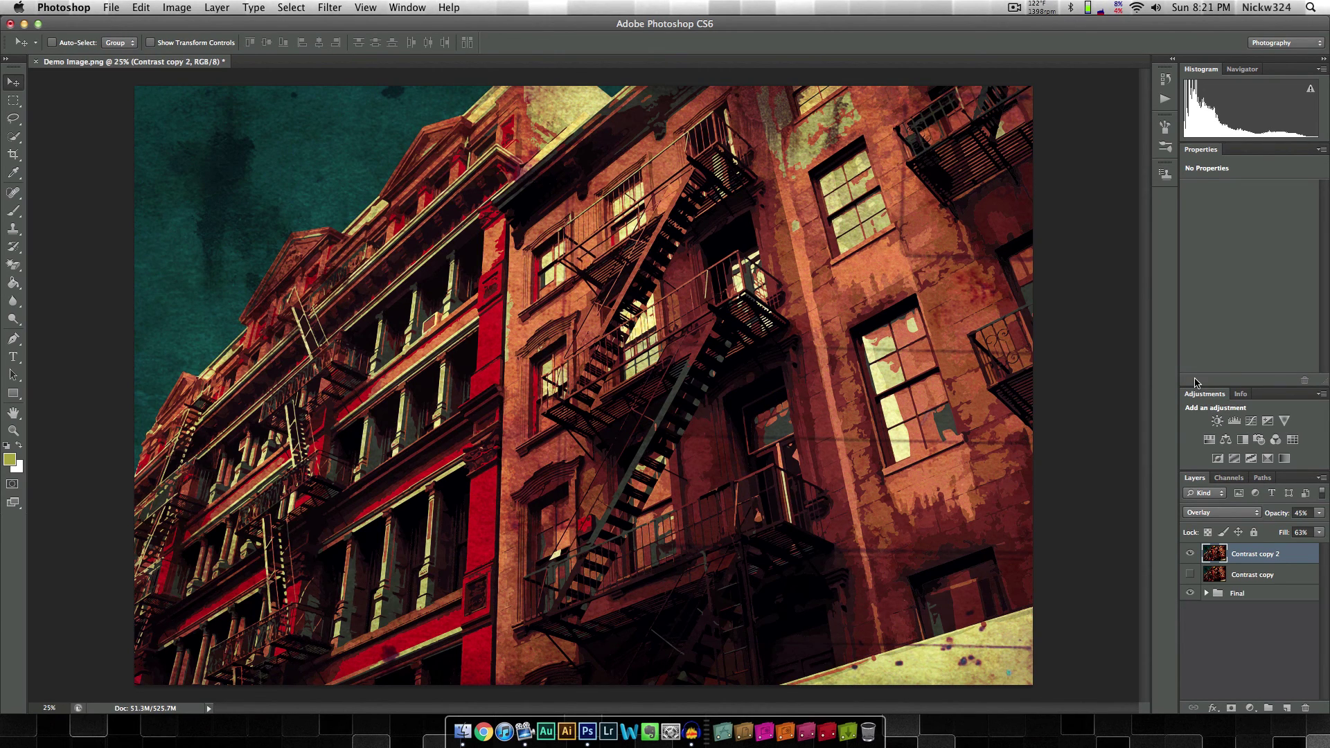
click(1191, 554)
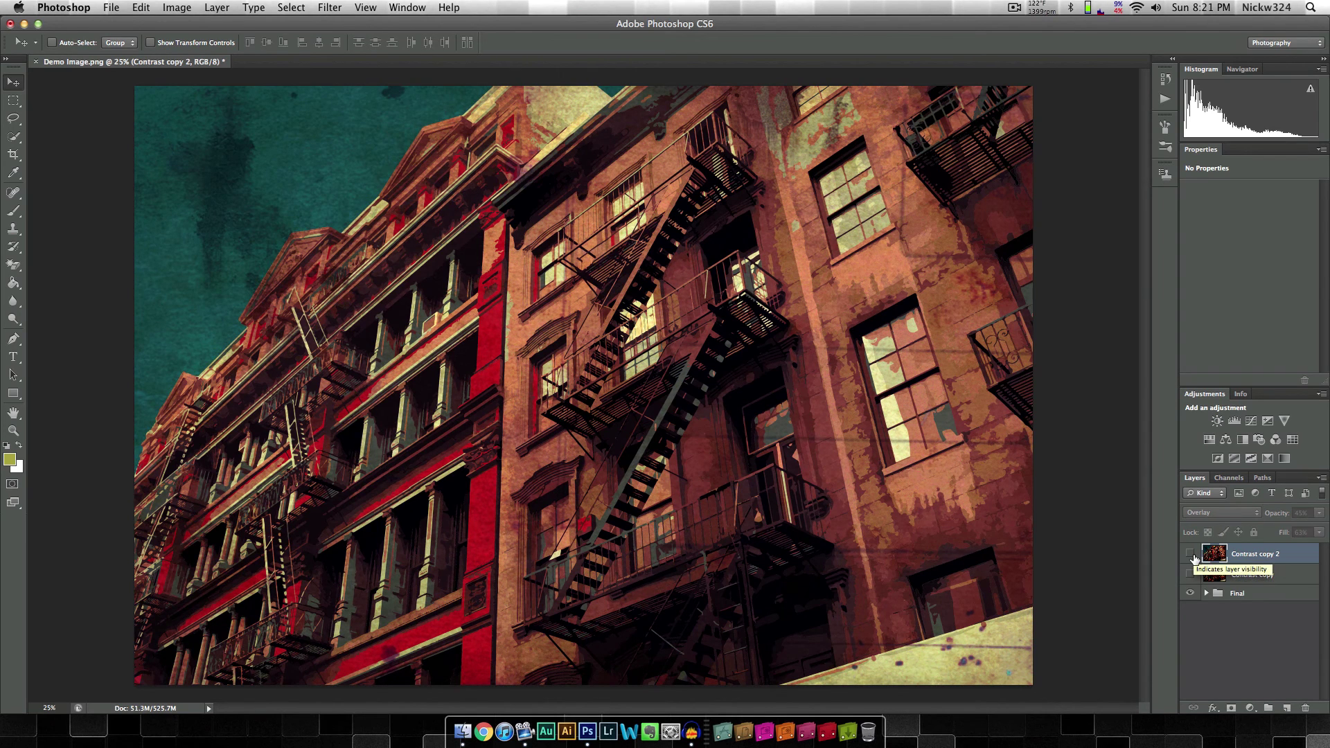
click(1191, 554)
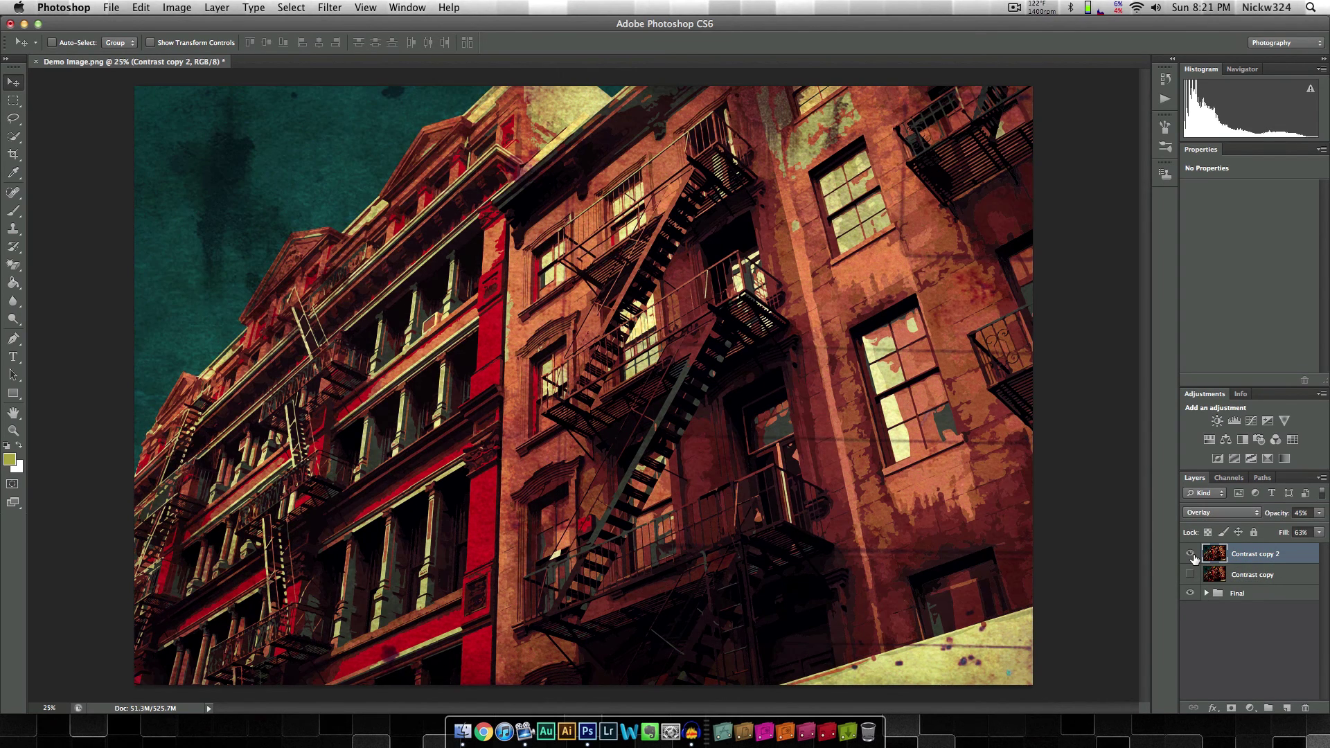